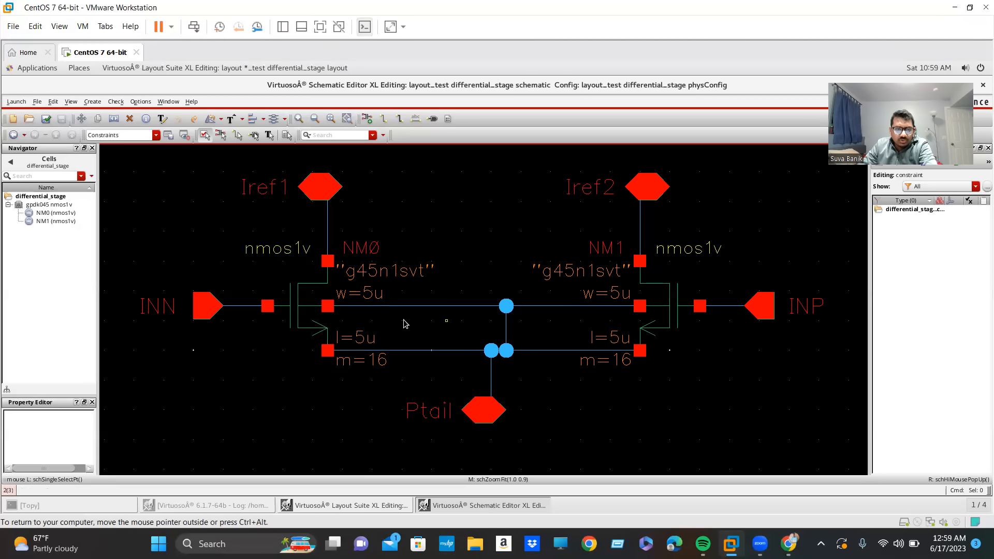
Review the object properties of transistor NM0, including its multiplier, then close them without changes.
{"action": "left_click", "coordinate": [310, 322]}
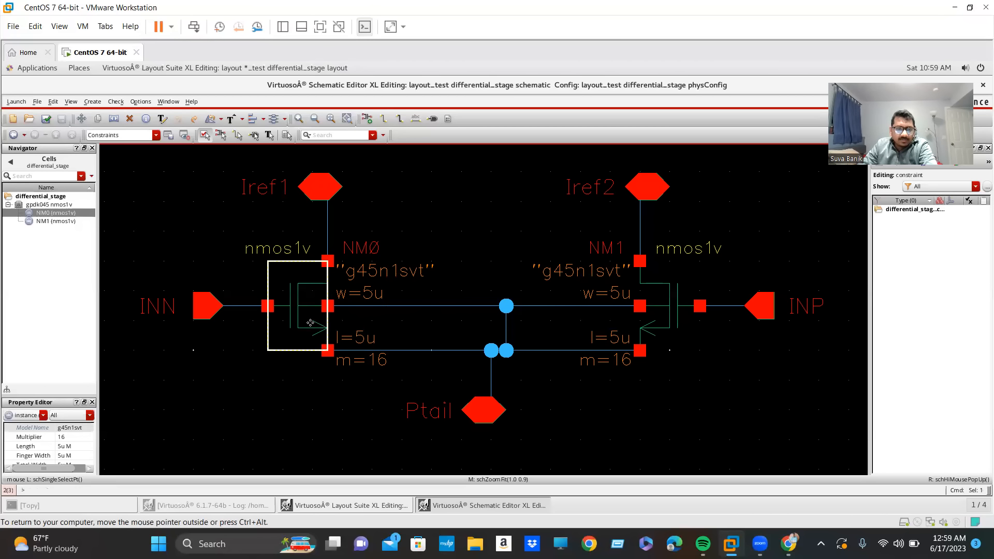
{"action": "key", "text": "q"}
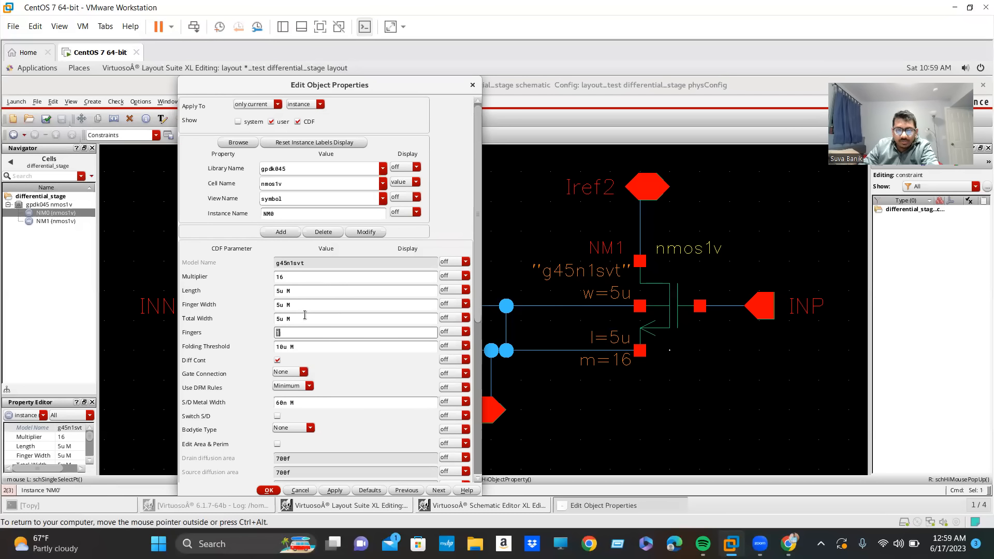
{"action": "left_click", "coordinate": [290, 278]}
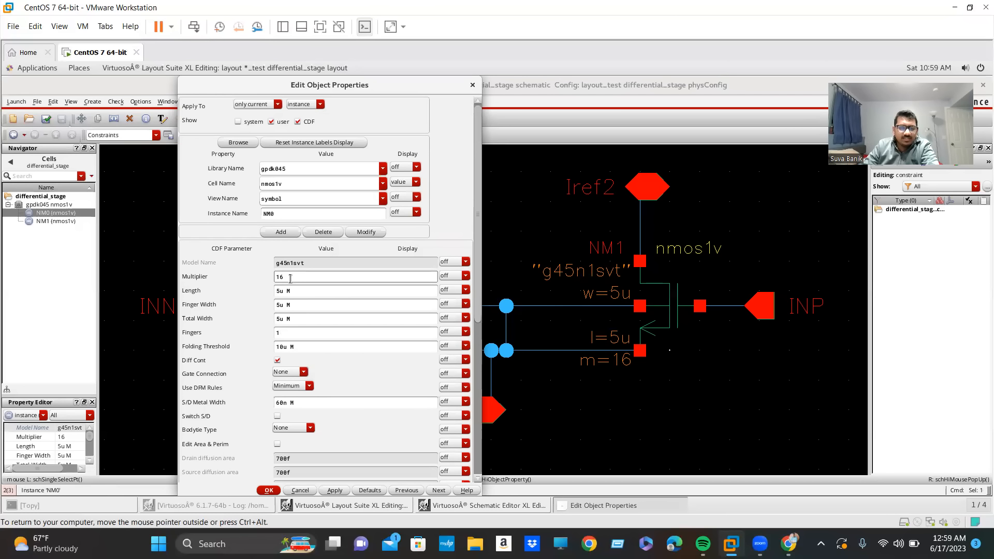
{"action": "left_click_drag", "start_coordinate": [351, 86], "coordinate": [394, 86]}
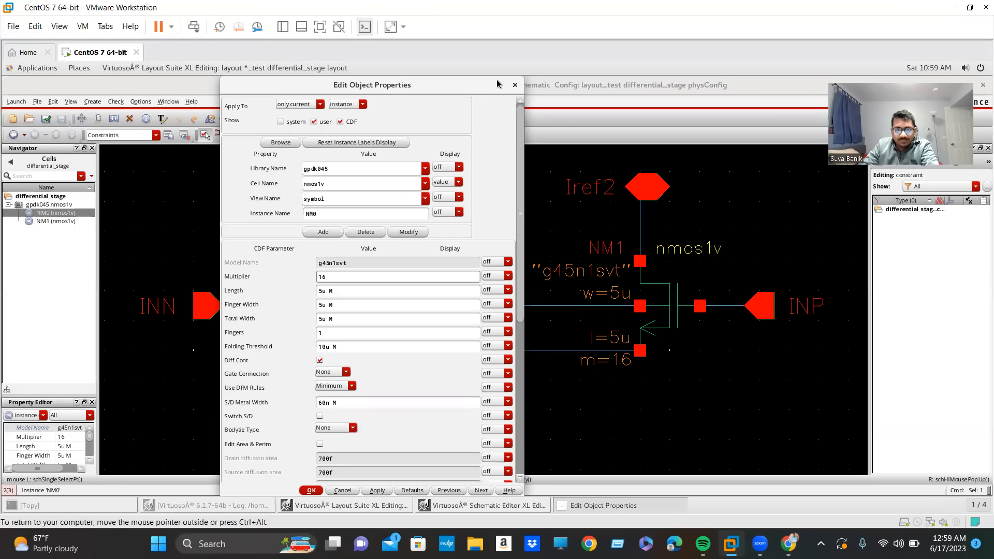
{"action": "left_click", "coordinate": [515, 85]}
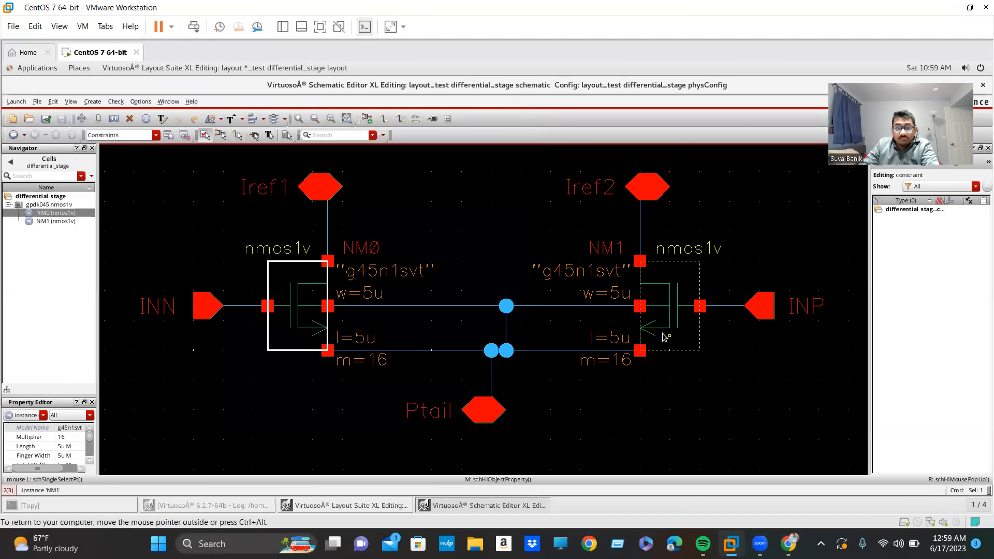
Review the object properties of transistor NM1, then close them without changes.
{"action": "left_click", "coordinate": [666, 336]}
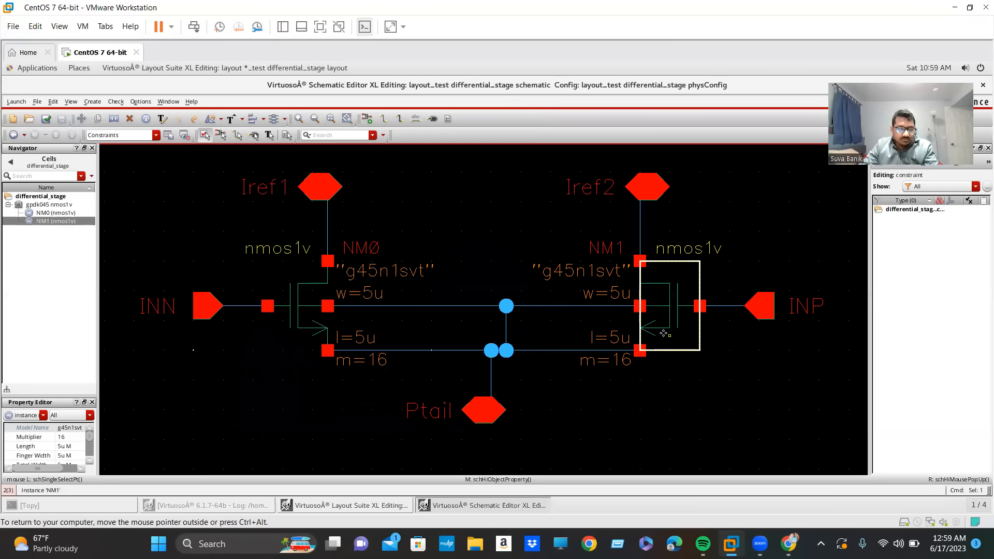
{"action": "middle_click", "coordinate": [664, 334]}
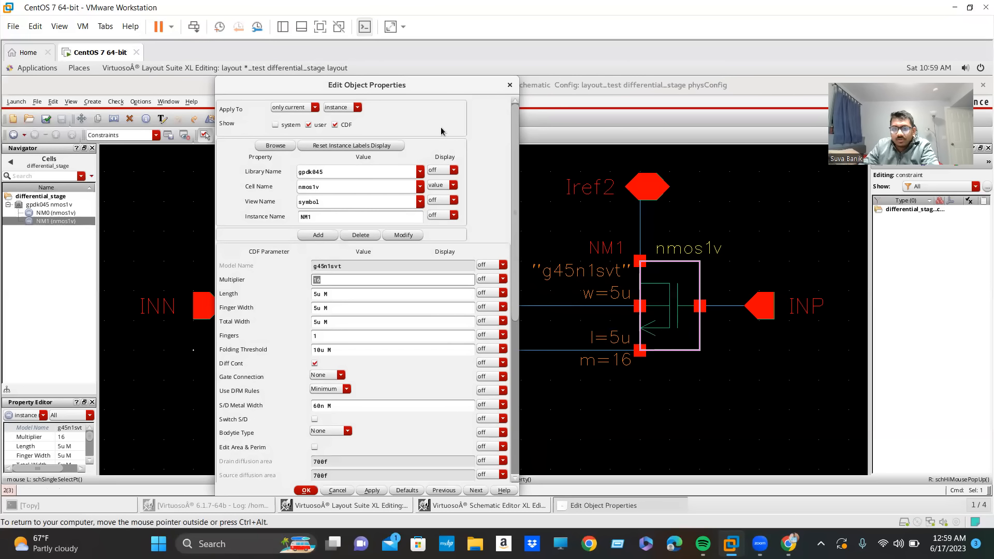
{"action": "left_click", "coordinate": [510, 86]}
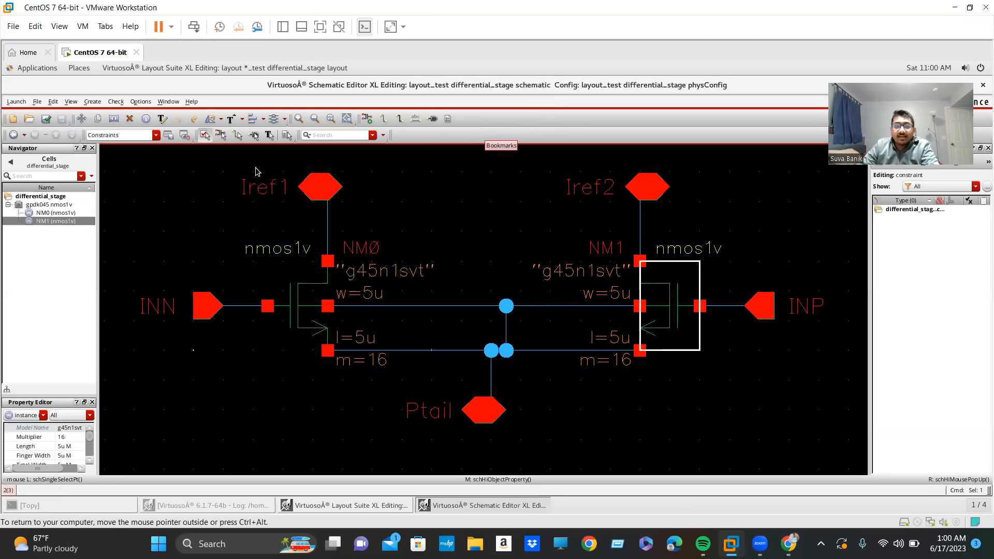
{"action": "left_click", "coordinate": [305, 313]}
{"action": "left_click", "coordinate": [667, 312]}
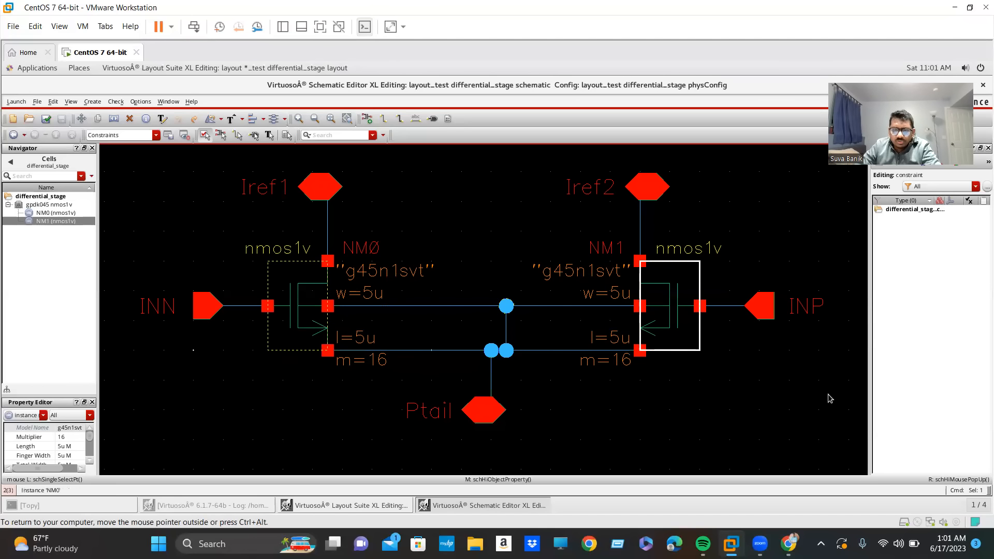
{"action": "left_click", "coordinate": [642, 407]}
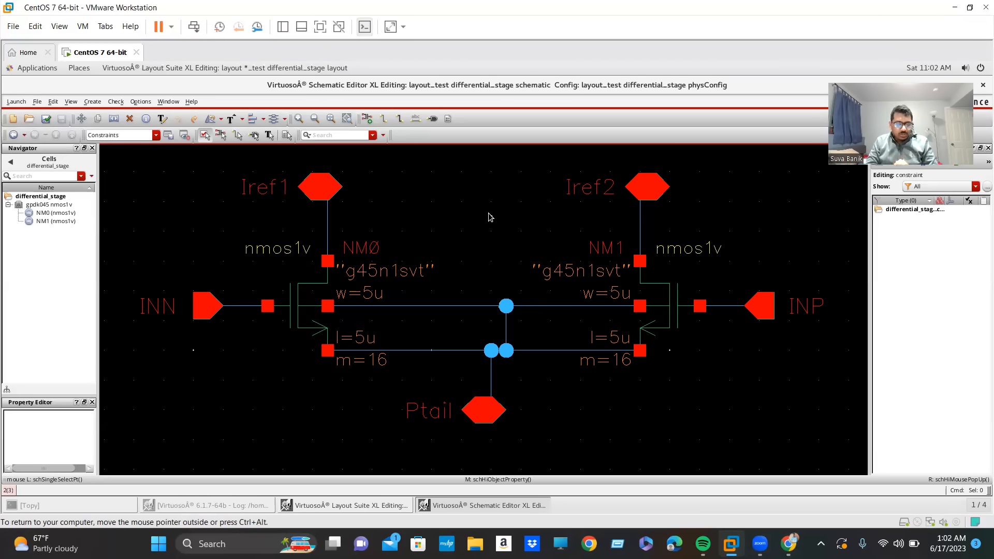
Browse the gpdk045 library for "nm" cells from Add Instance, then leave without placing an instance.
{"action": "key", "text": "i"}
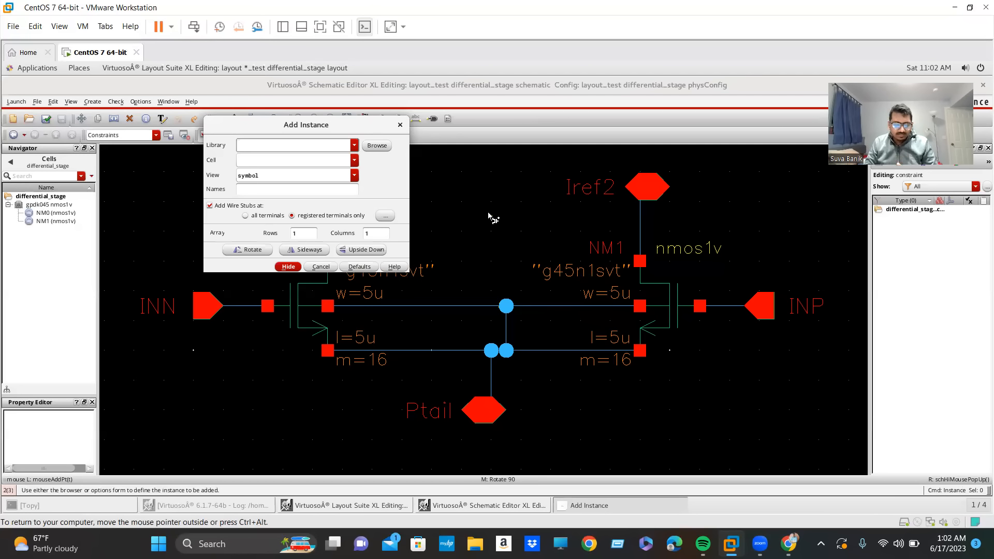
{"action": "left_click", "coordinate": [377, 145]}
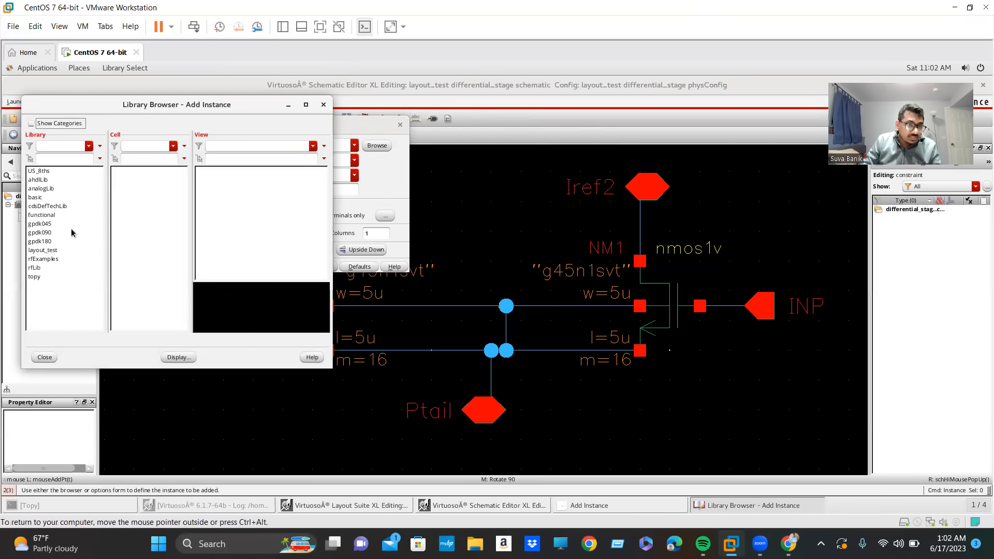
{"action": "left_click", "coordinate": [49, 225]}
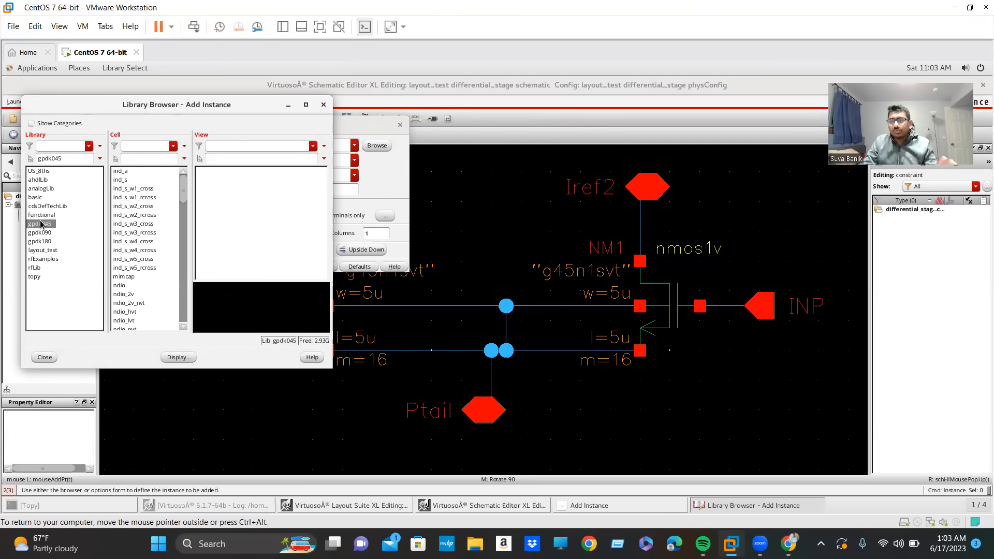
{"action": "left_click", "coordinate": [135, 160]}
{"action": "type", "text": "nm"}
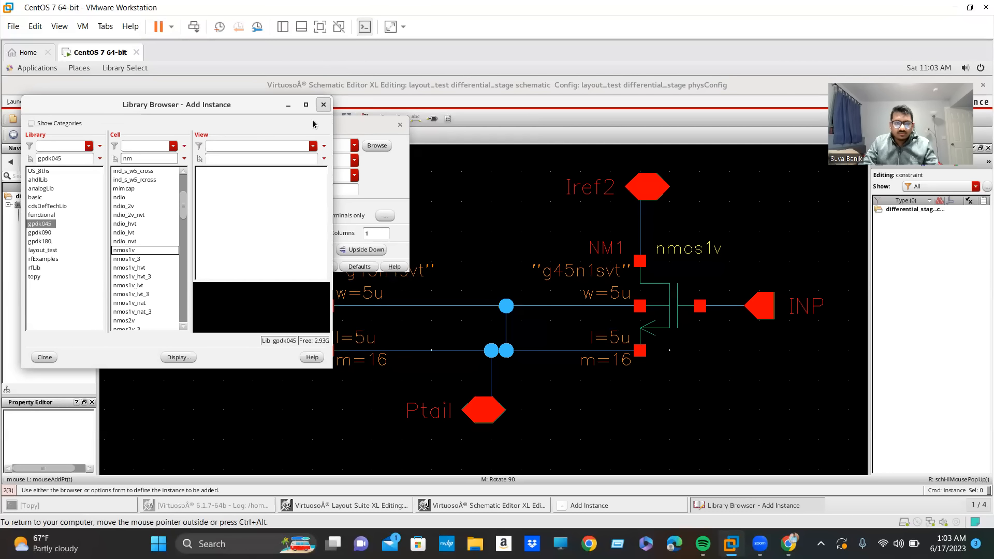
{"action": "left_click", "coordinate": [323, 105]}
{"action": "left_click", "coordinate": [400, 125]}
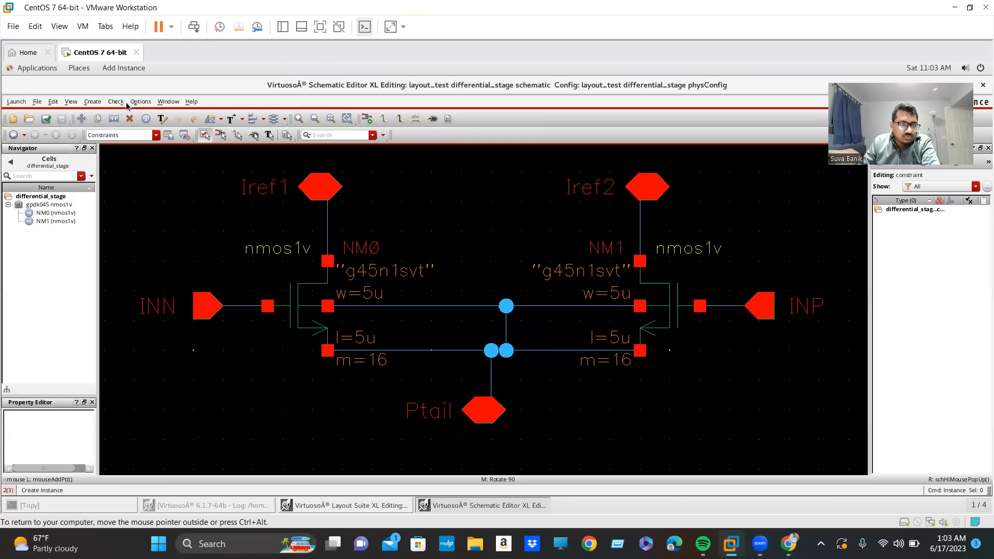
View the Cellview From Cellview options for the differential_stage schematic and close them without creating a symbol.
{"action": "left_click", "coordinate": [89, 103]}
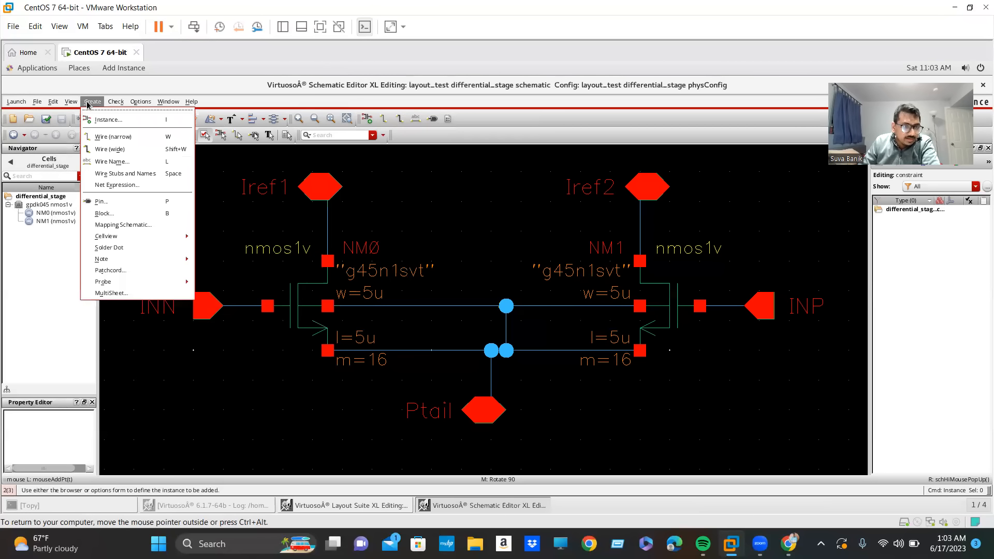
{"action": "mouse_move", "coordinate": [107, 236]}
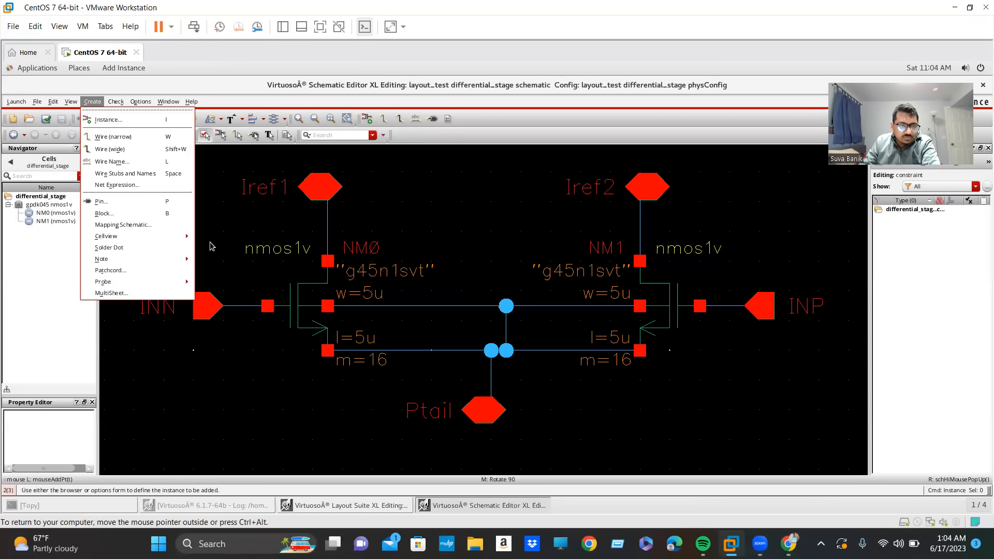
{"action": "mouse_move", "coordinate": [186, 237]}
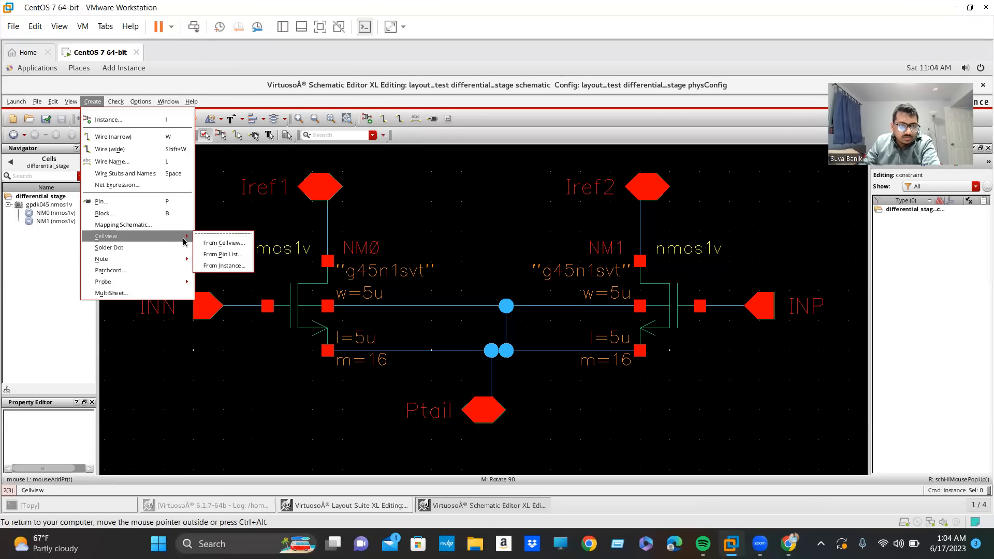
{"action": "left_click", "coordinate": [218, 246]}
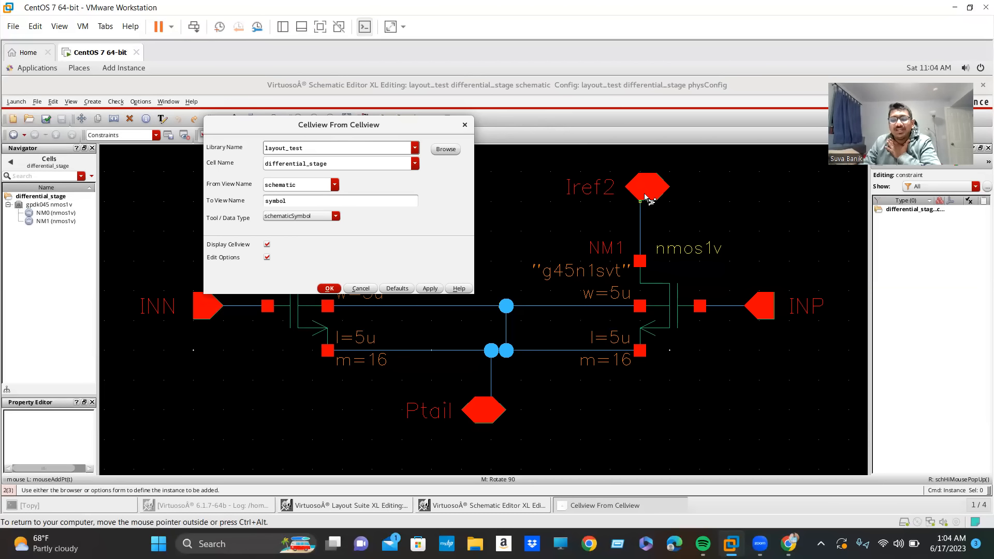
{"action": "left_click", "coordinate": [464, 124]}
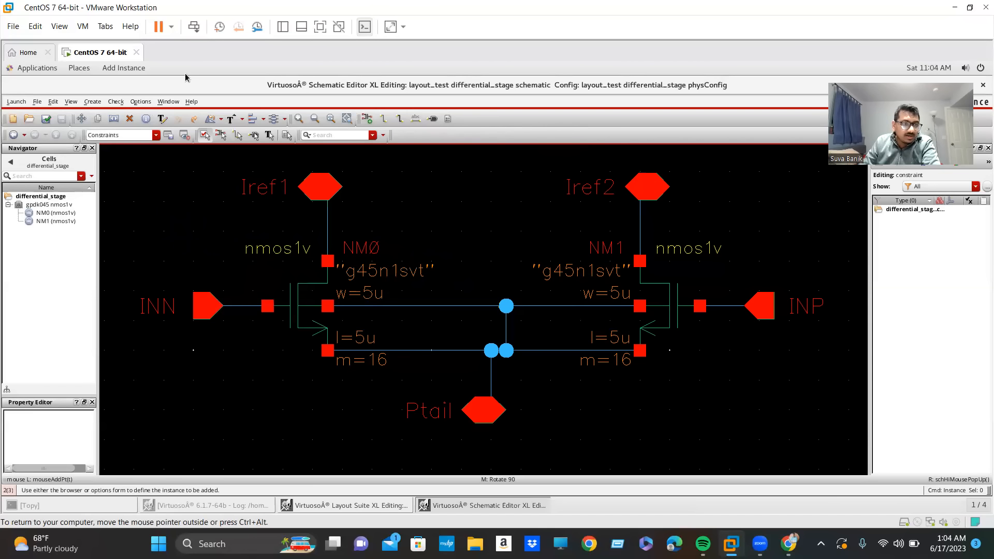
Launch Layout XL from the differential_stage schematic.
{"action": "left_click", "coordinate": [16, 102]}
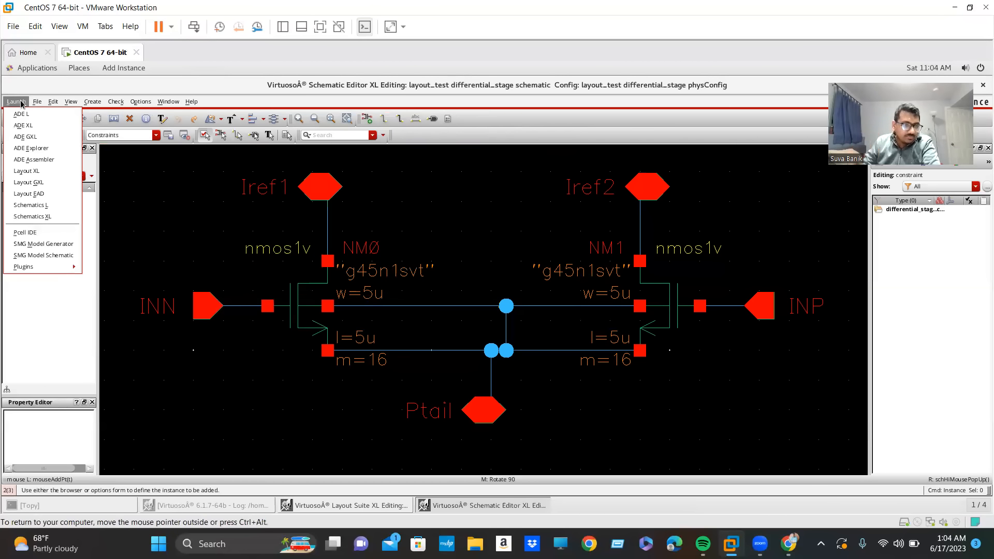
{"action": "left_click", "coordinate": [36, 172]}
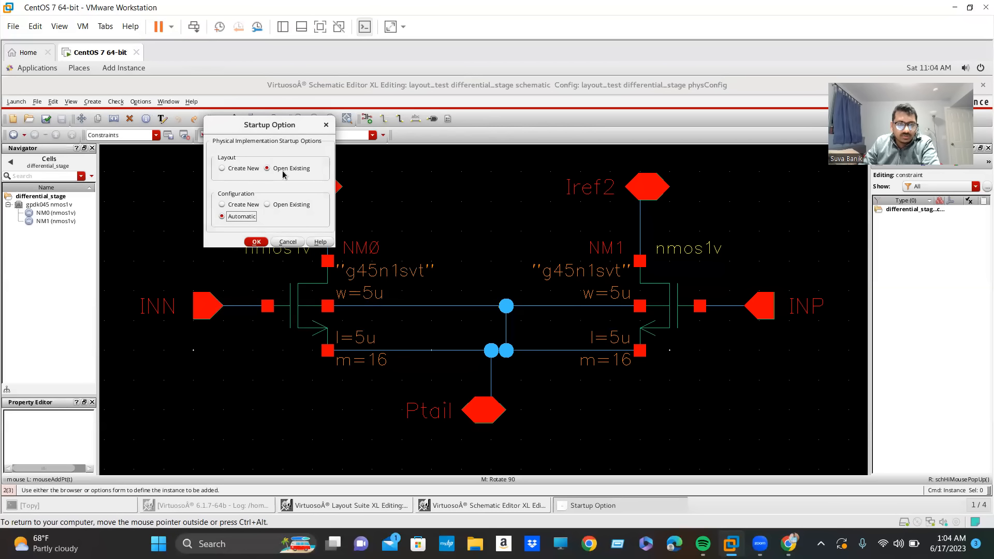
{"action": "left_click", "coordinate": [239, 171]}
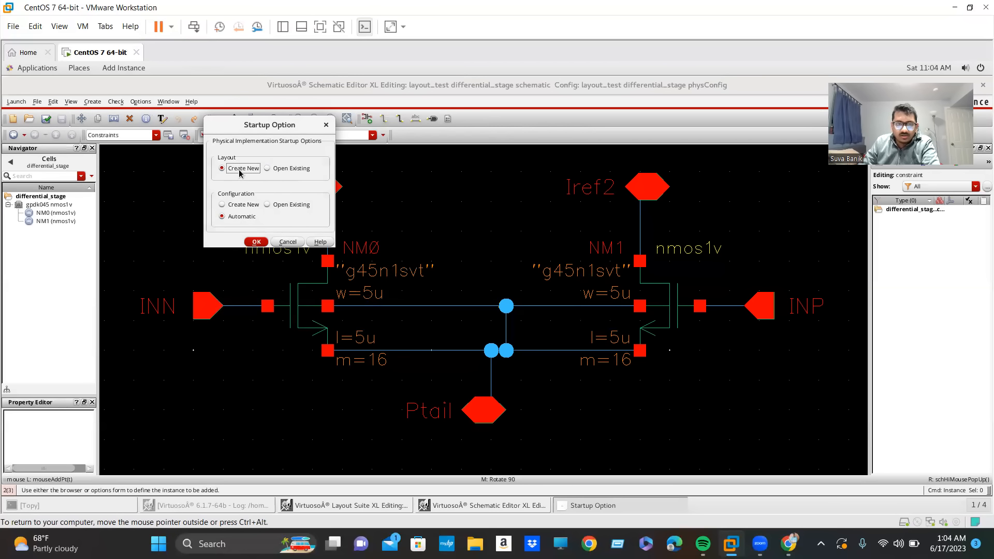
{"action": "left_click", "coordinate": [240, 207]}
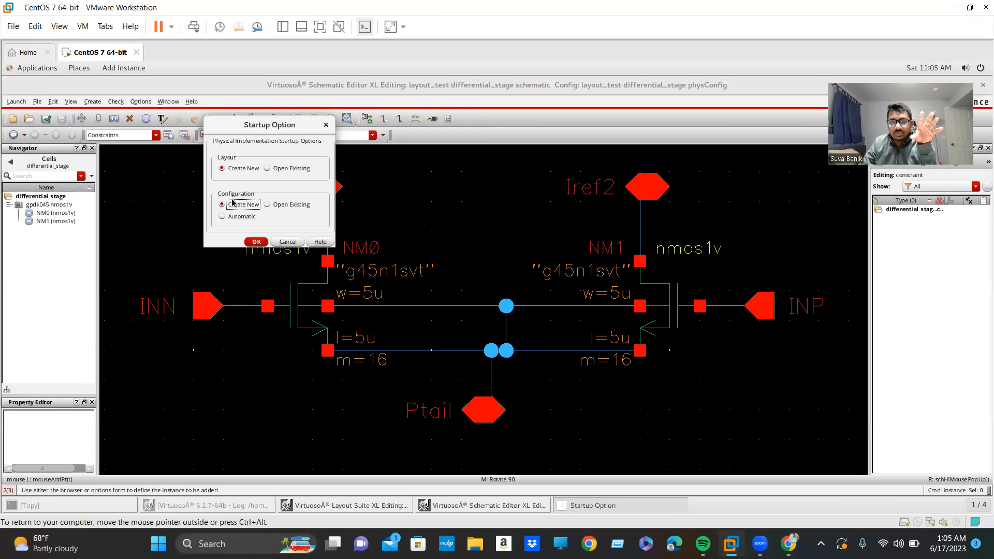
{"action": "left_click", "coordinate": [271, 174]}
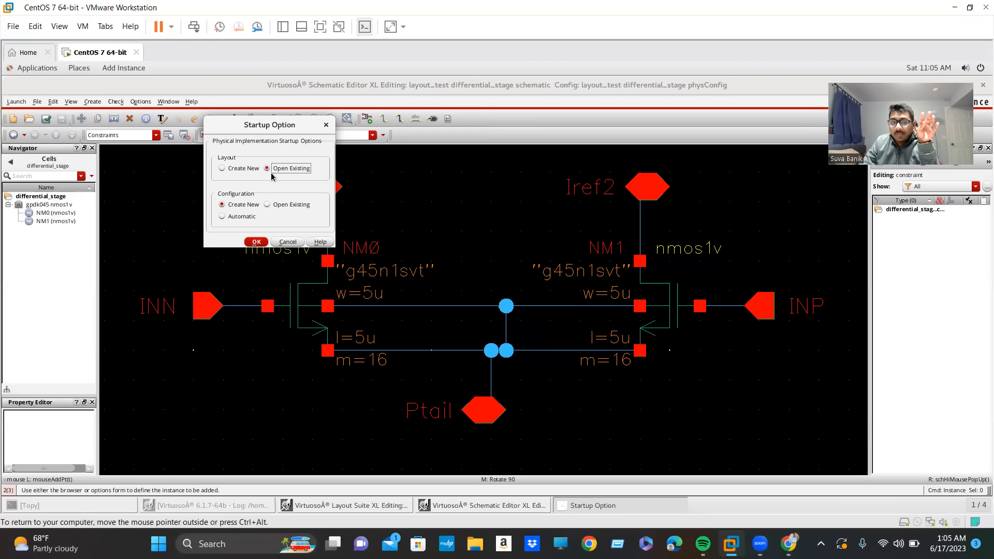
{"action": "left_click", "coordinate": [240, 217]}
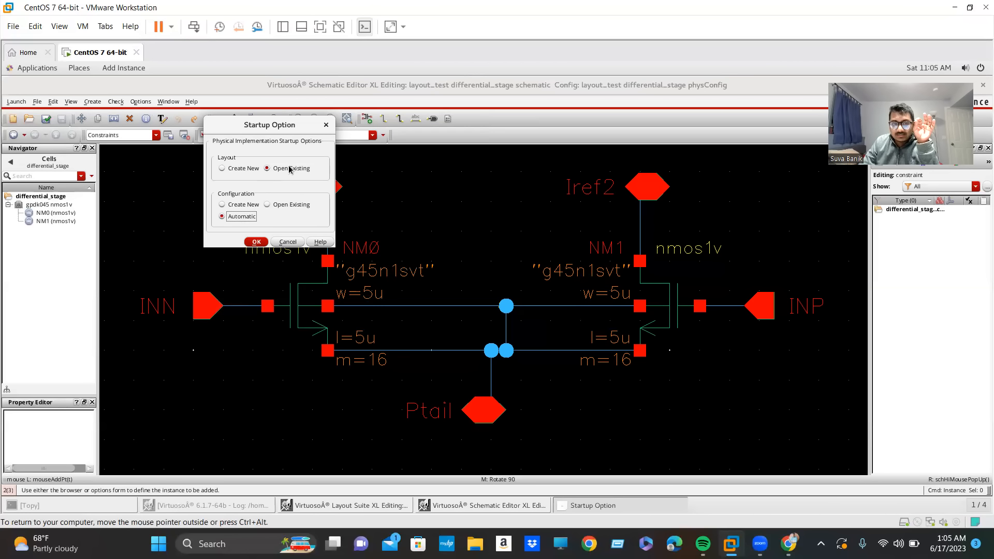
Create a new layout view and configuration for differential_stage in layout_test, overwriting the existing layout that is being edited.
{"action": "left_click", "coordinate": [243, 169]}
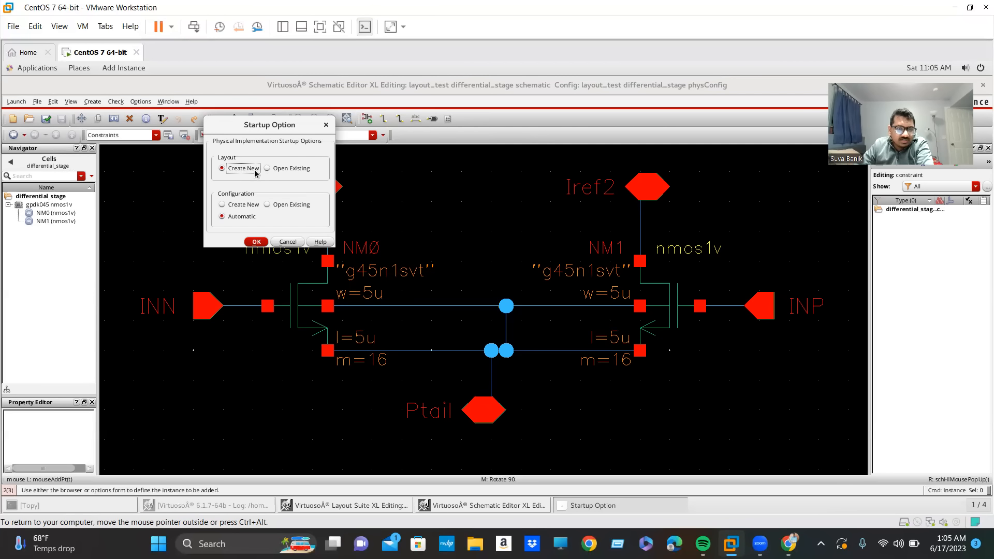
{"action": "left_click", "coordinate": [244, 206]}
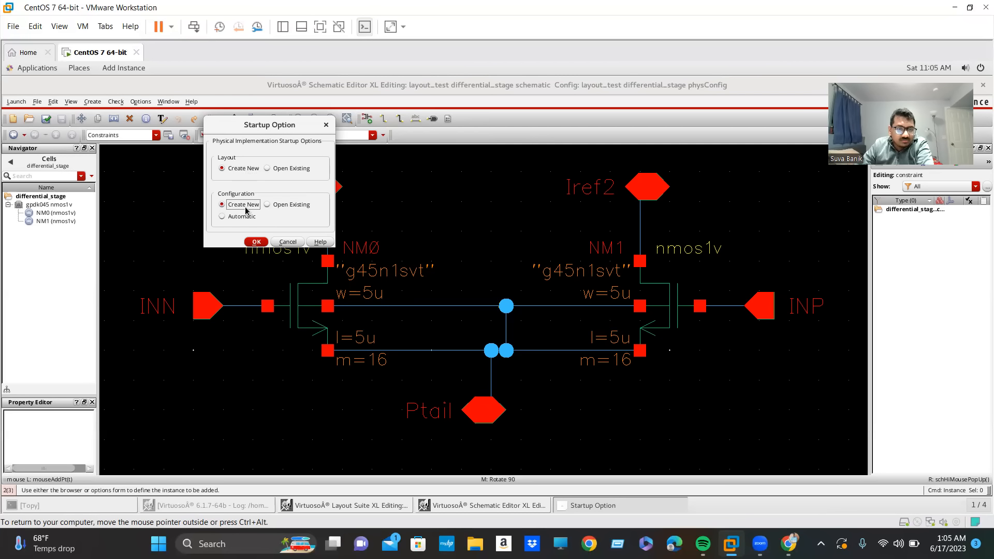
{"action": "left_click", "coordinate": [257, 243]}
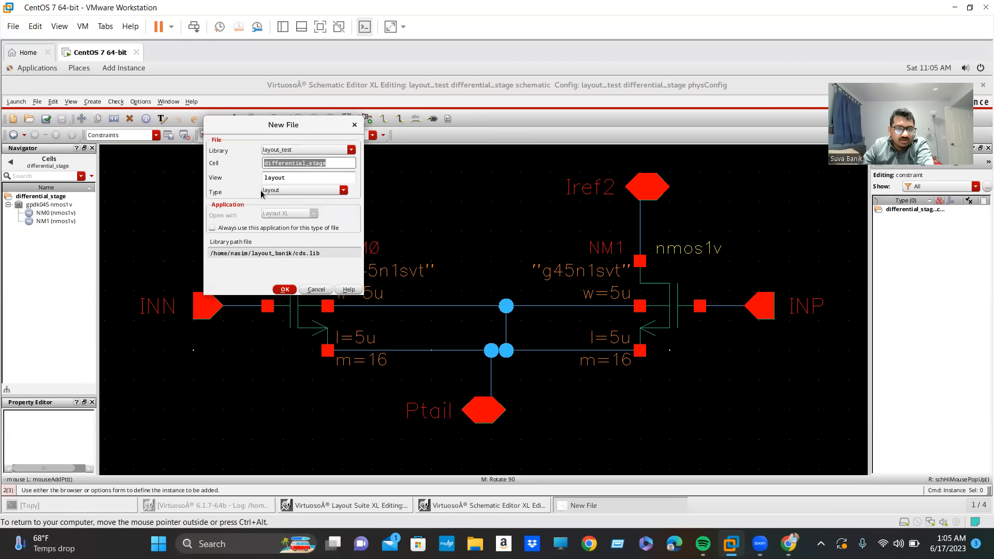
{"action": "left_click", "coordinate": [285, 289]}
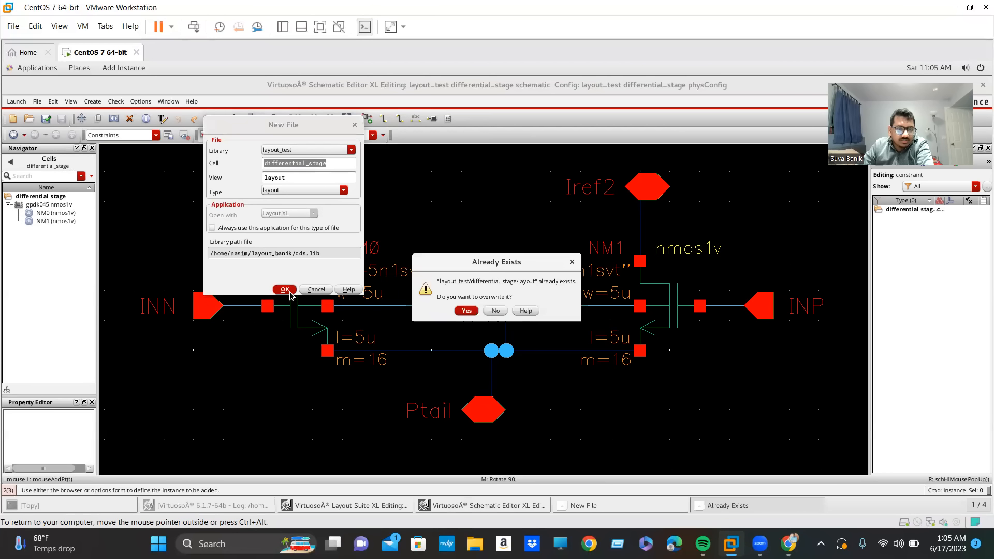
{"action": "left_click", "coordinate": [460, 311]}
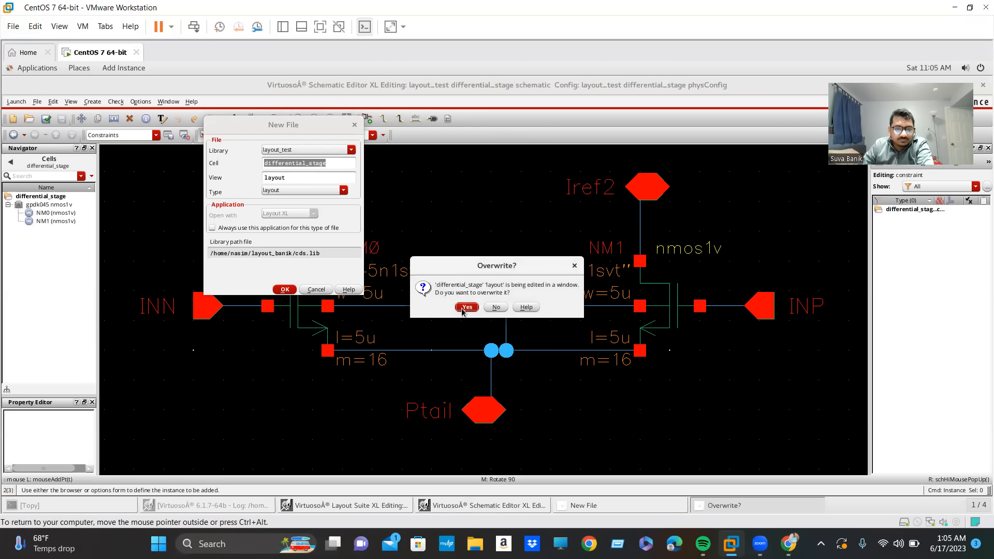
{"action": "left_click", "coordinate": [466, 308]}
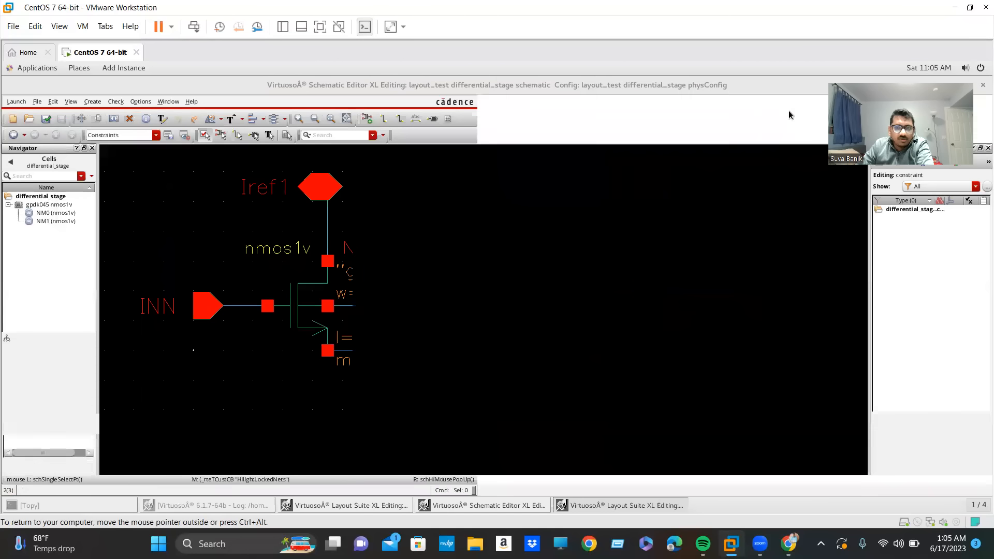
Redraw the virtual machine display by resizing and re-maximizing its window, then un-maximize the Schematic Editor beside the new layout.
{"action": "left_click", "coordinate": [970, 8]}
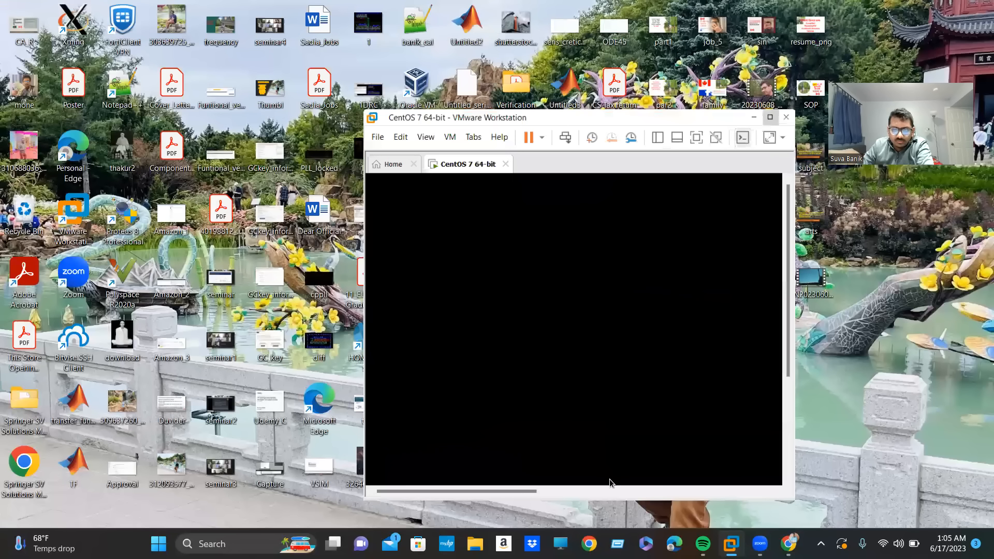
{"action": "mouse_move", "coordinate": [731, 543]}
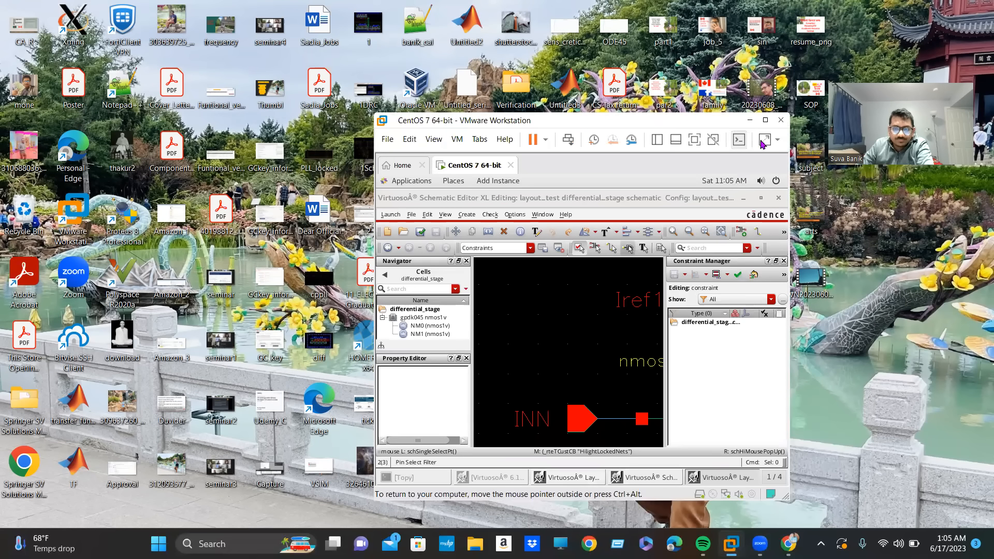
{"action": "left_click", "coordinate": [765, 120]}
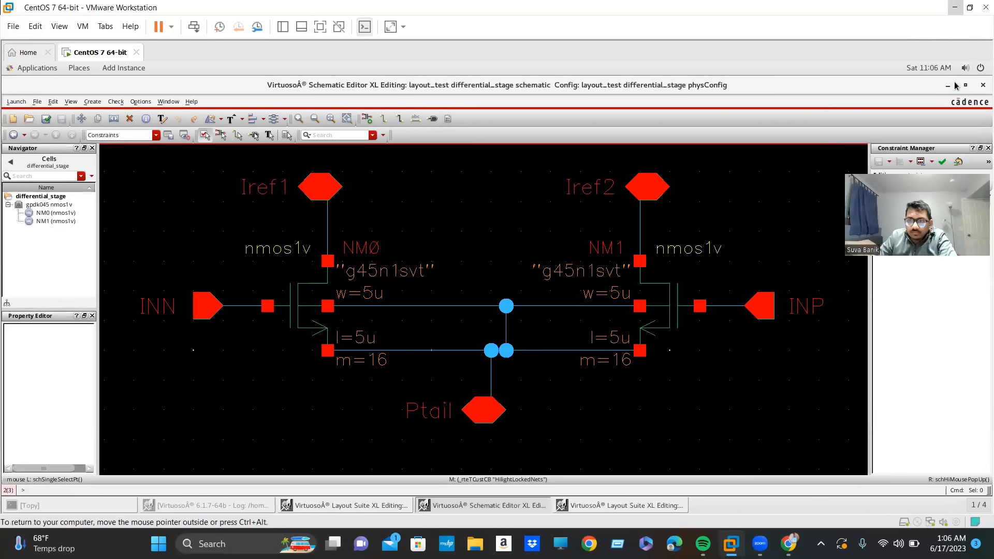
{"action": "left_click", "coordinate": [964, 88]}
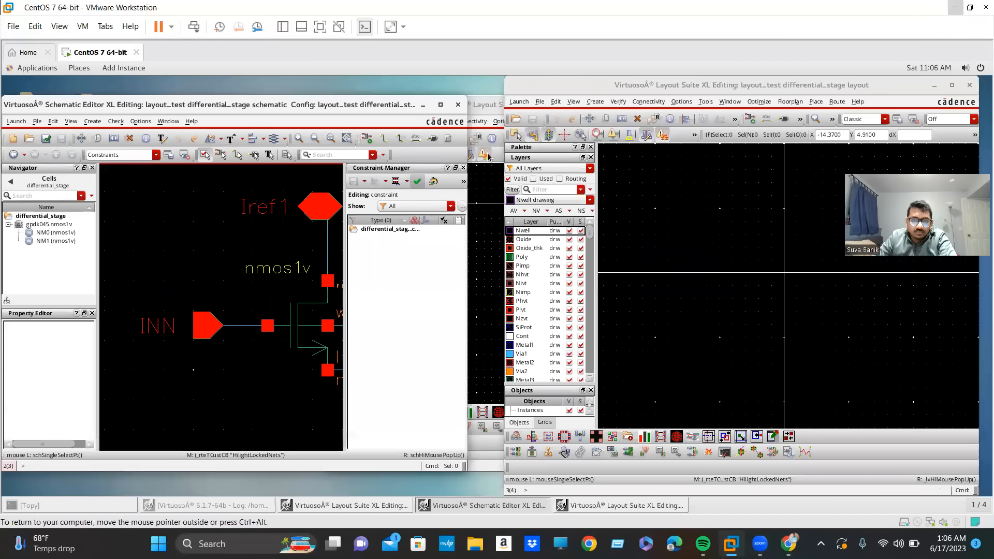
Close the old duplicate differential_stage layout window and reposition the new layout window beside the schematic.
{"action": "left_click", "coordinate": [490, 190]}
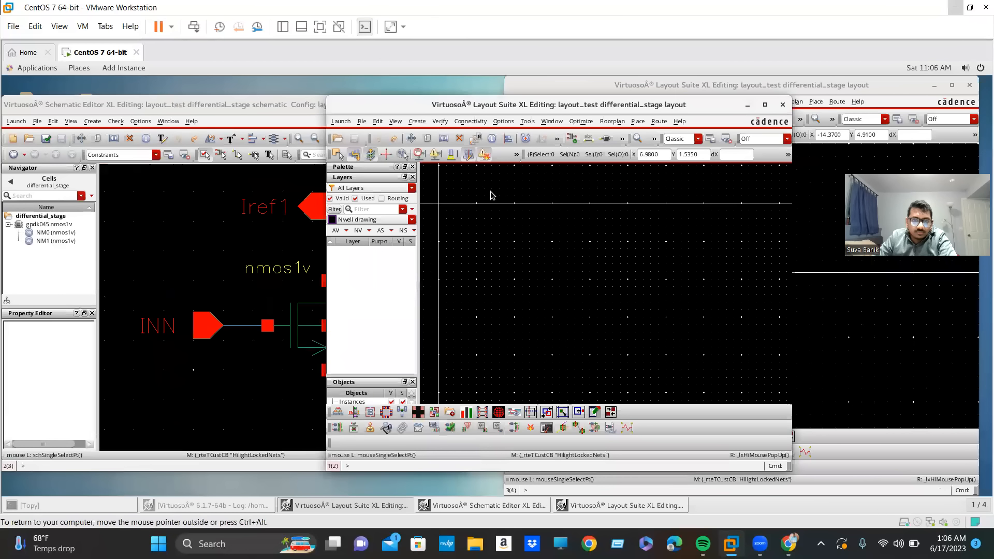
{"action": "left_click", "coordinate": [783, 105]}
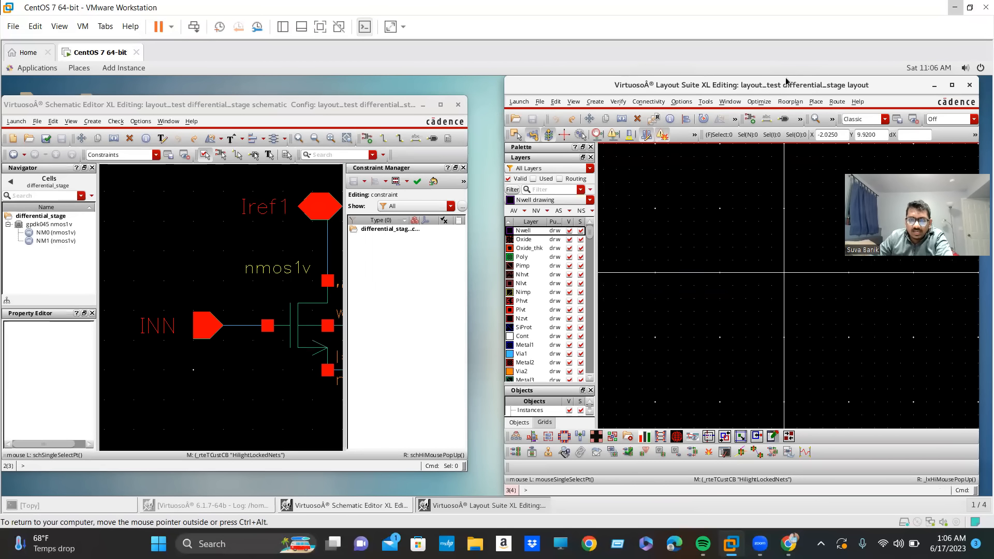
{"action": "left_click_drag", "start_coordinate": [754, 80], "coordinate": [697, 98]}
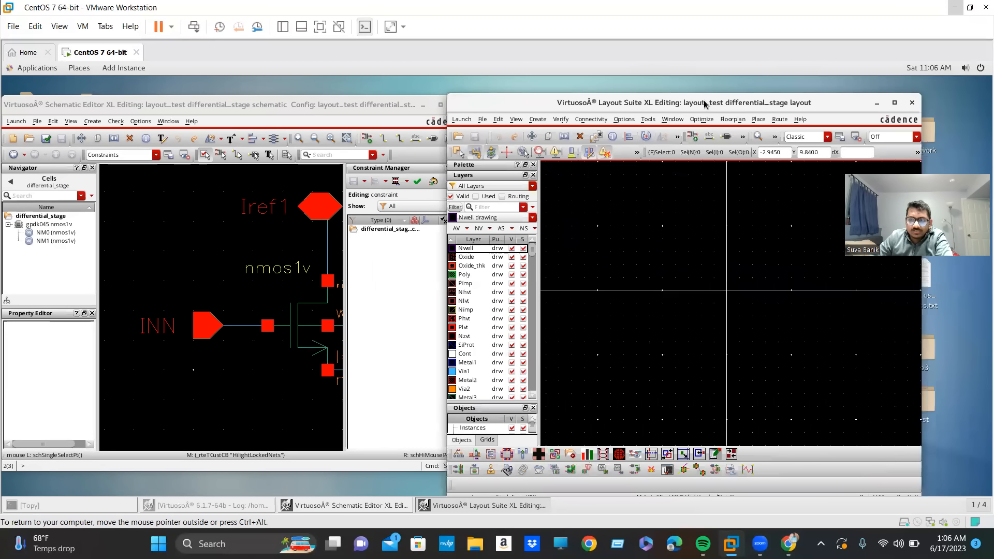
Update the layout's components and nets from the schematic, generating instances only, without I/O pins or a PR boundary.
{"action": "left_click", "coordinate": [601, 122]}
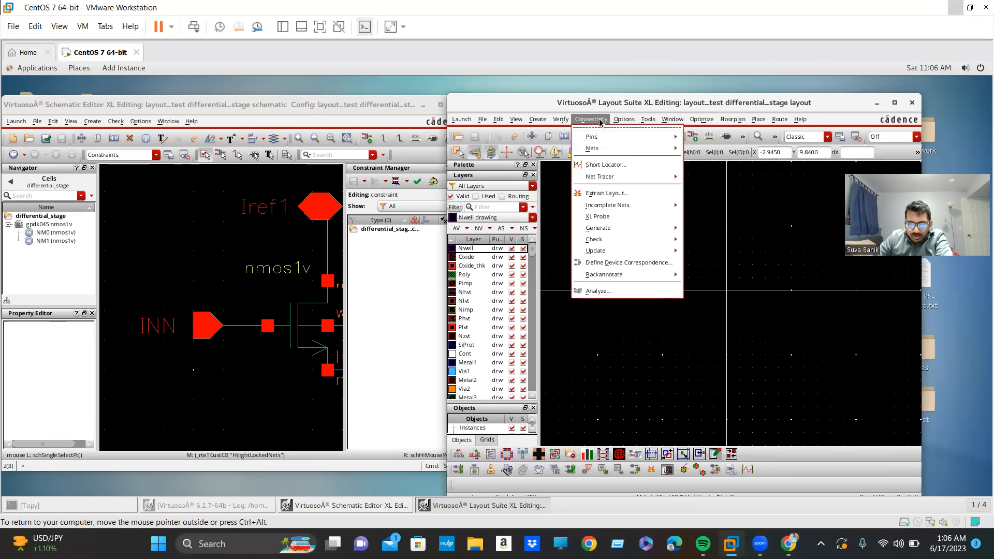
{"action": "mouse_move", "coordinate": [609, 253]}
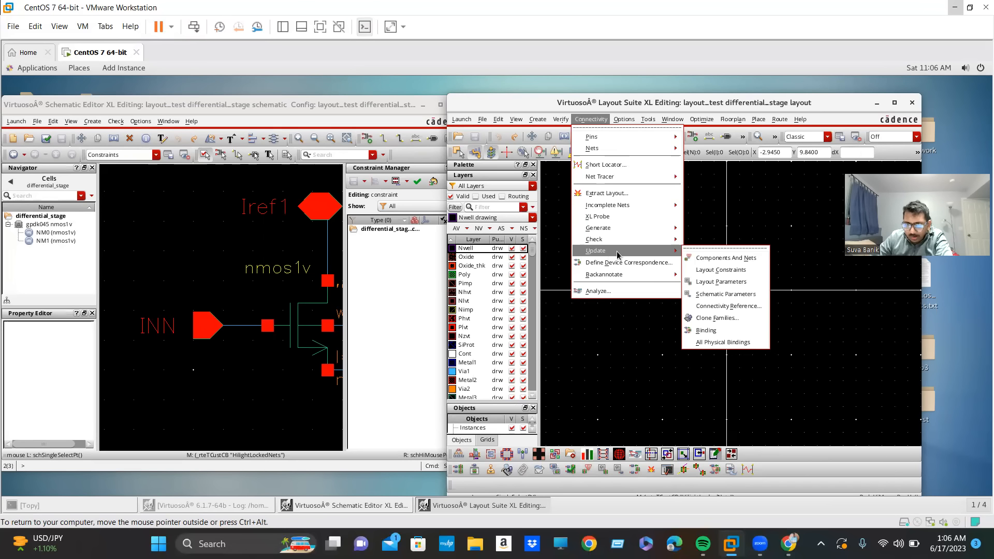
{"action": "left_click", "coordinate": [706, 263]}
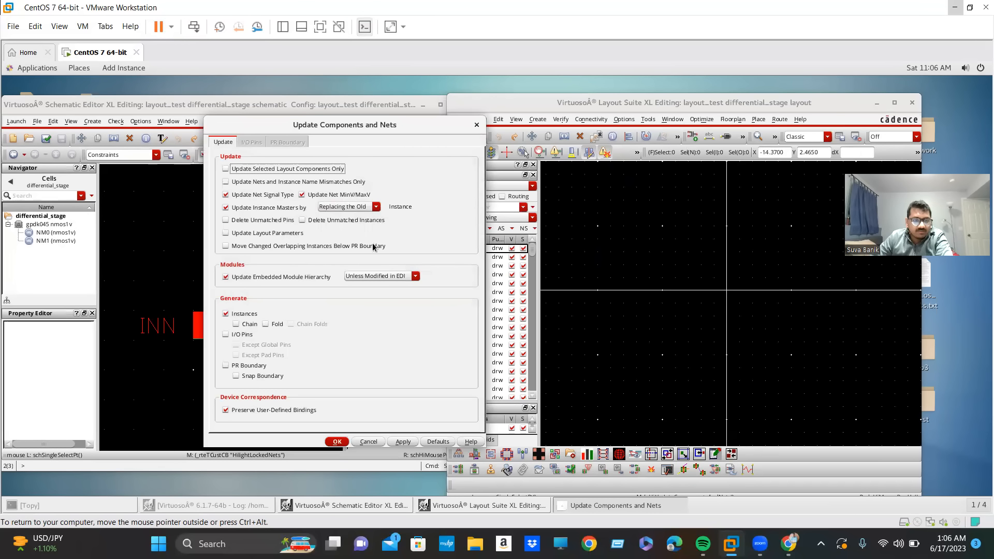
{"action": "left_click", "coordinate": [239, 335]}
{"action": "left_click", "coordinate": [239, 334]}
{"action": "left_click", "coordinate": [250, 366]}
{"action": "left_click", "coordinate": [250, 366]}
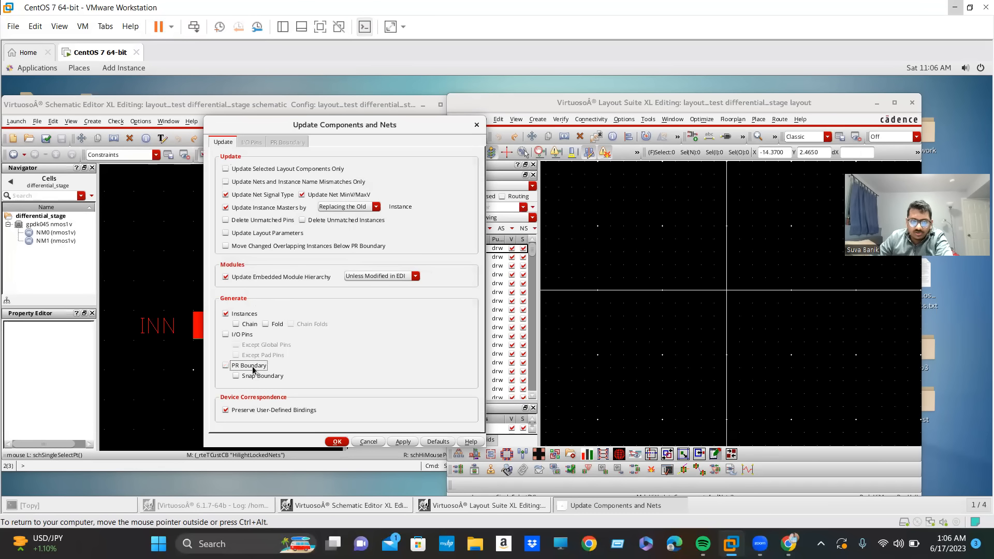
{"action": "left_click", "coordinate": [255, 145]}
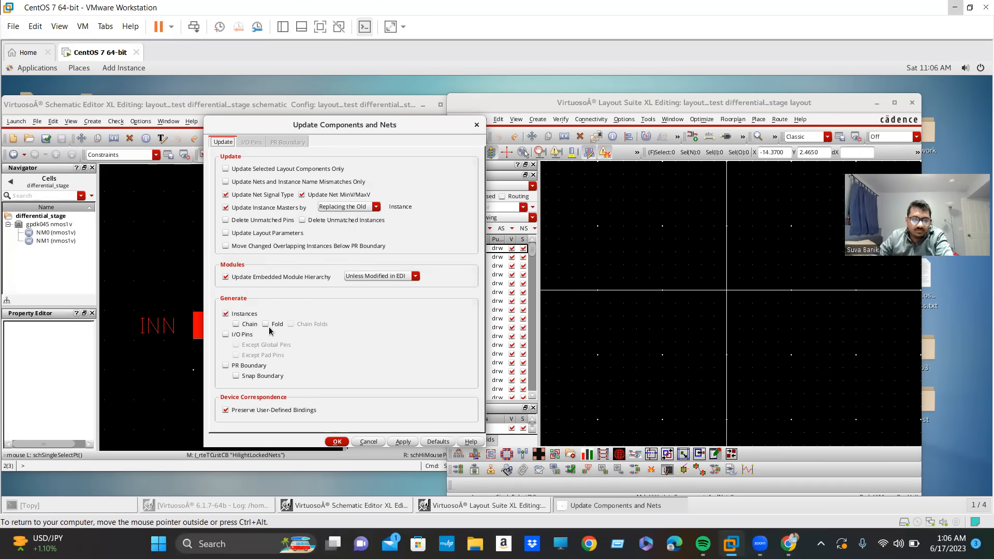
{"action": "left_click", "coordinate": [337, 441]}
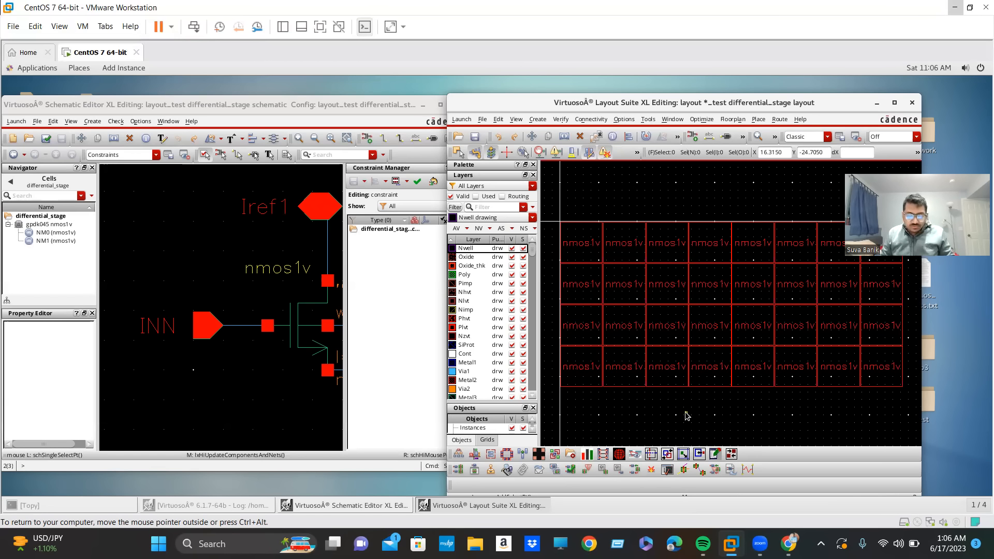
Display all hierarchy levels of the generated nmos1v array and inspect individual devices, ending with the whole array in view.
{"action": "key", "text": "shift+f"}
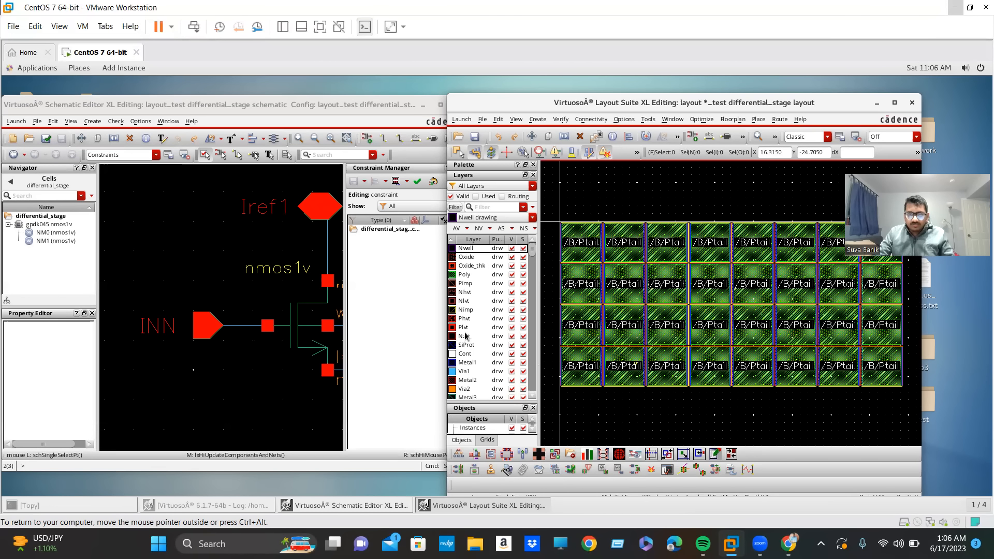
{"action": "scroll", "coordinate": [547, 237], "scroll_direction": "up", "scroll_amount": 1, "text": "ctrl"}
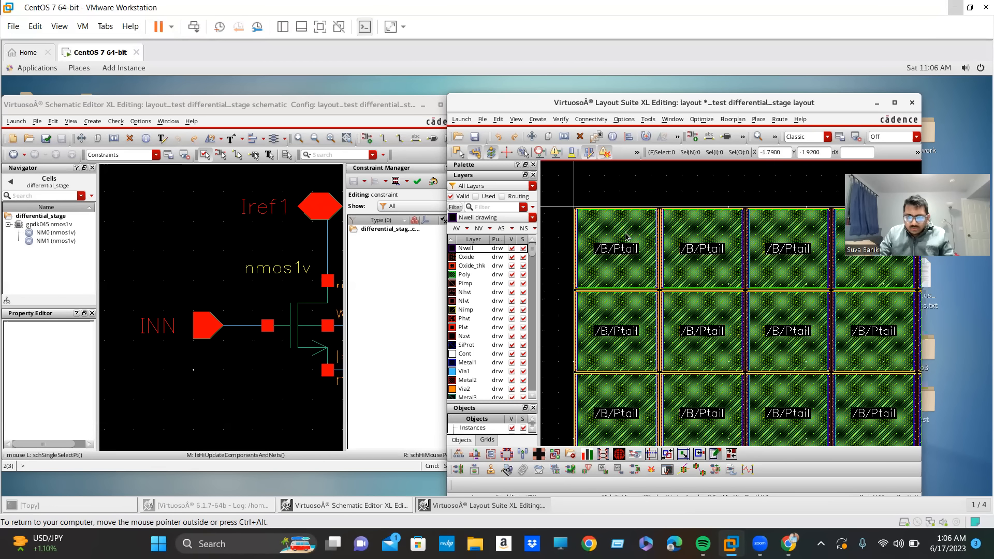
{"action": "scroll", "coordinate": [627, 235], "scroll_direction": "down", "scroll_amount": 2, "text": "ctrl"}
{"action": "scroll", "coordinate": [624, 229], "scroll_direction": "up", "scroll_amount": 4, "text": "ctrl"}
{"action": "scroll", "coordinate": [628, 235], "scroll_direction": "down", "scroll_amount": 2, "text": "ctrl"}
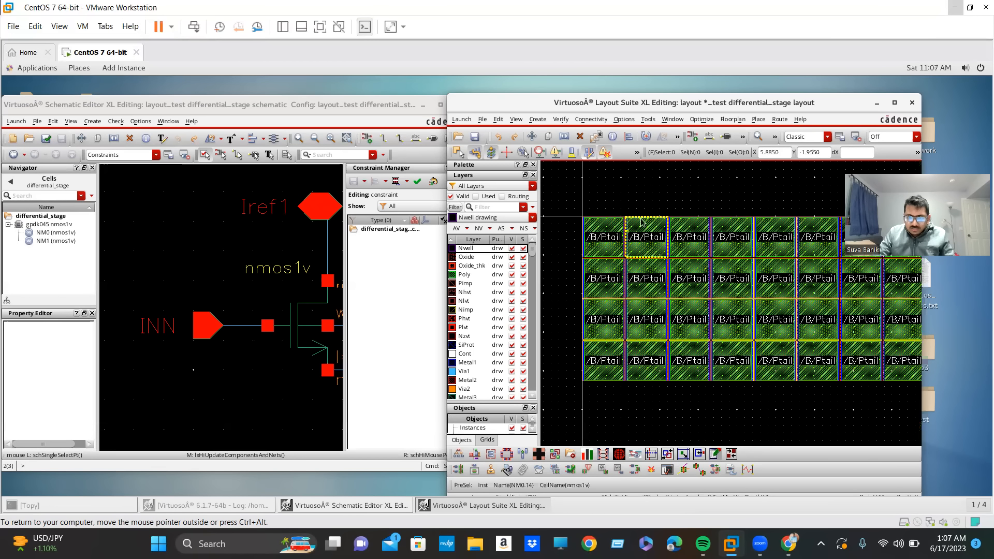
{"action": "scroll", "coordinate": [588, 230], "scroll_direction": "up", "scroll_amount": 4, "text": "ctrl"}
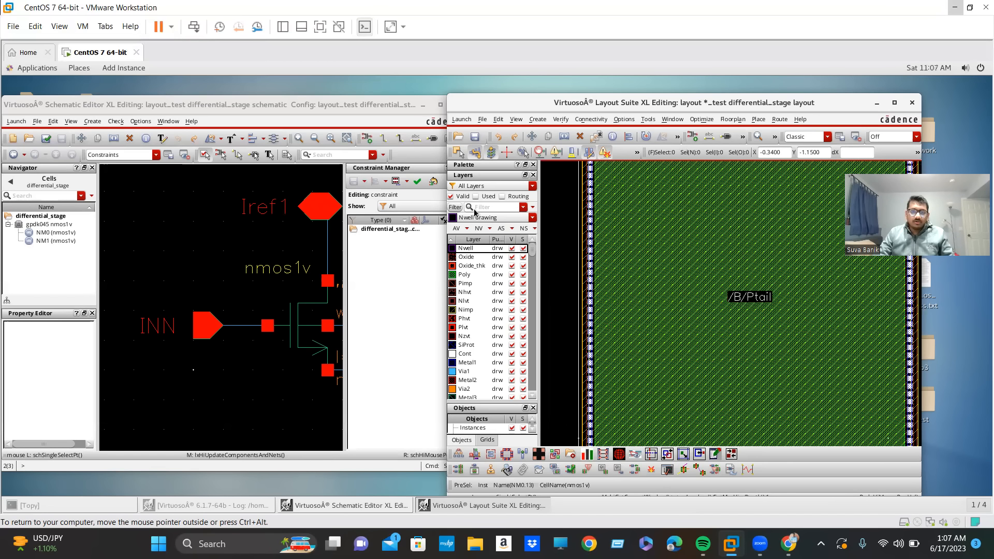
{"action": "scroll", "coordinate": [726, 310], "scroll_direction": "down", "scroll_amount": 3, "text": "ctrl"}
{"action": "scroll", "coordinate": [719, 310], "scroll_direction": "down", "scroll_amount": 1, "text": "ctrl"}
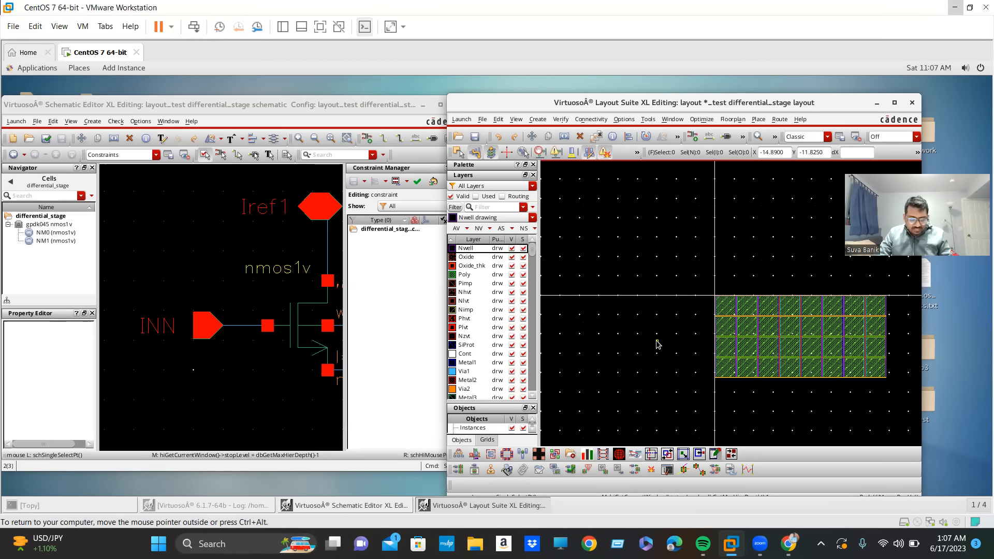
{"action": "key", "text": "f"}
{"action": "scroll", "coordinate": [657, 345], "scroll_direction": "down", "scroll_amount": 2, "text": "ctrl"}
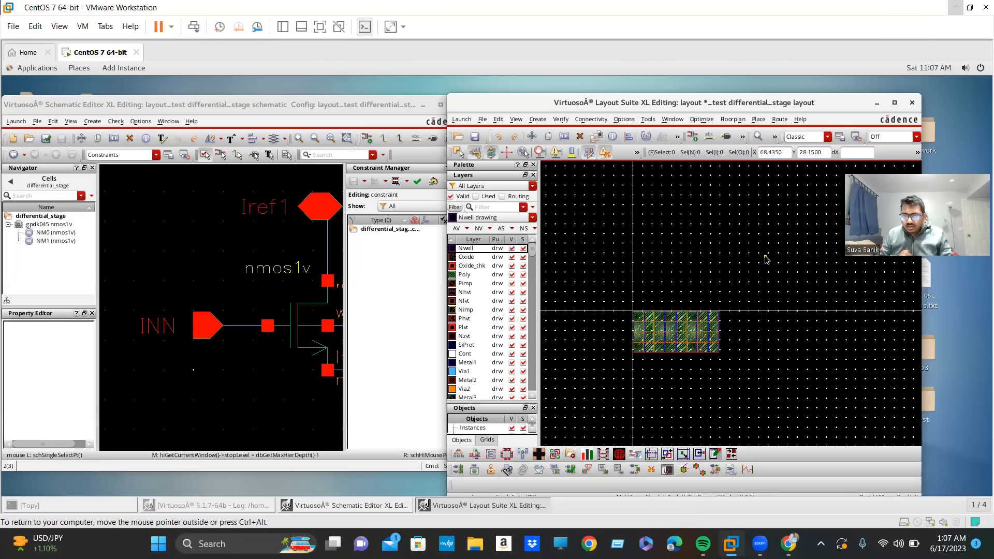
{"action": "key", "text": "f"}
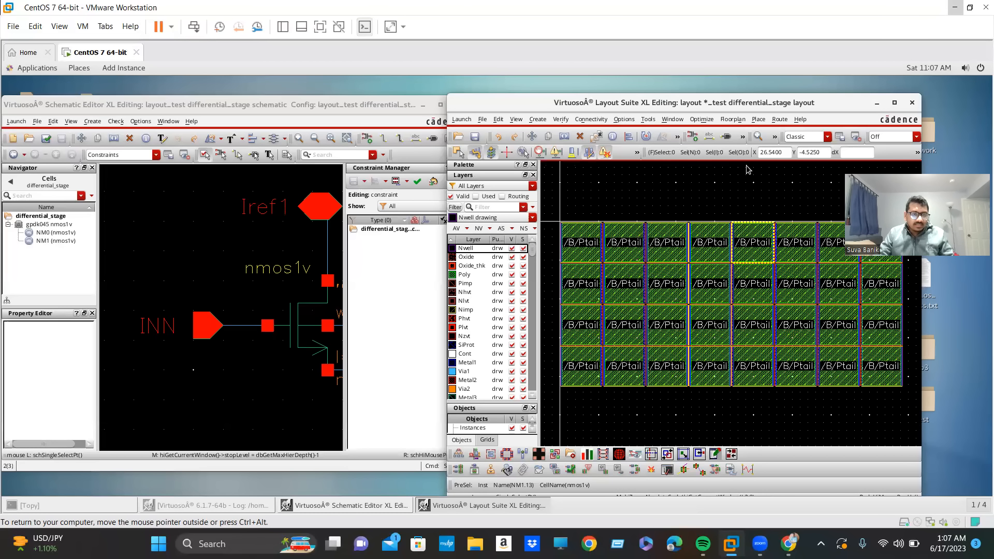
Cross-probe NM0 and NM1 from the fitted schematic to identify their matching devices in the layout.
{"action": "left_click", "coordinate": [160, 248]}
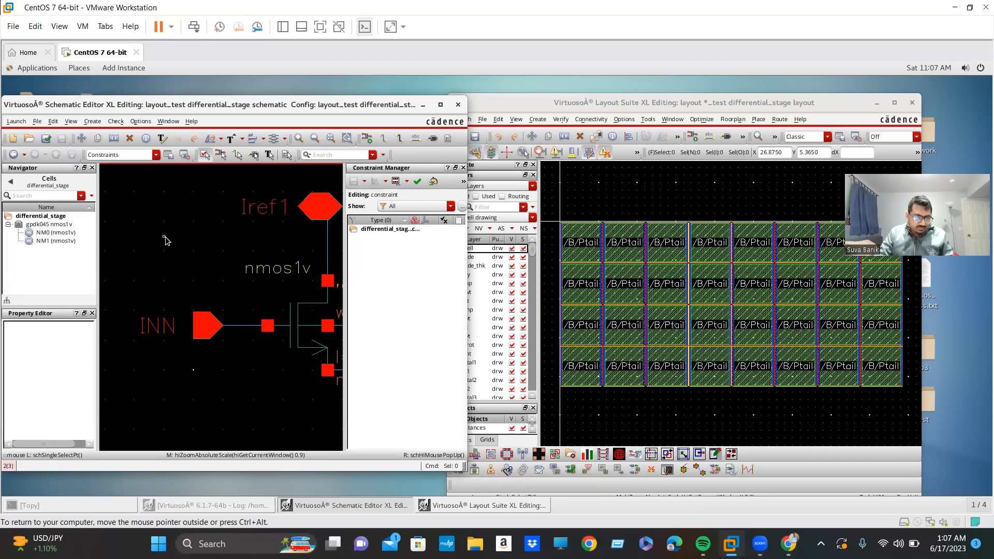
{"action": "key", "text": "f"}
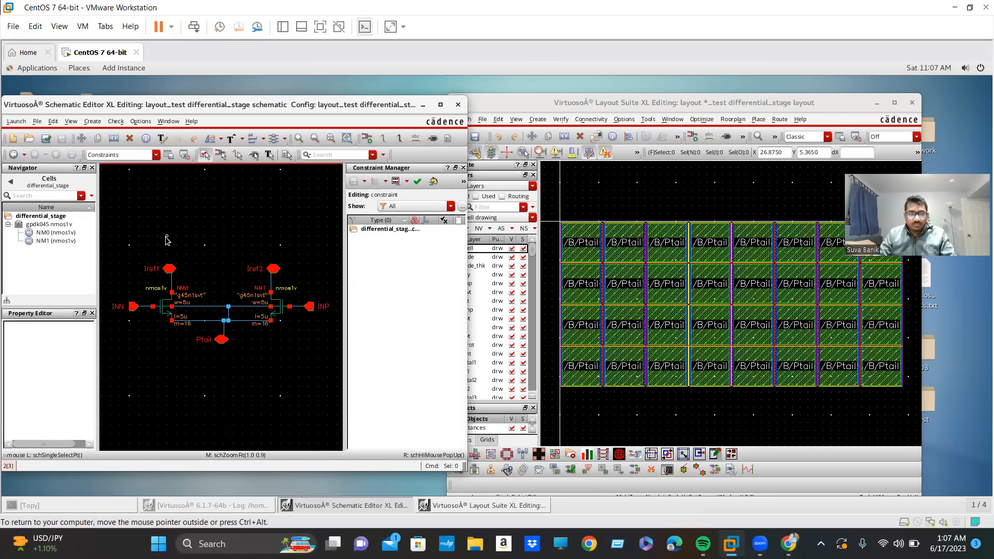
{"action": "left_click", "coordinate": [165, 313]}
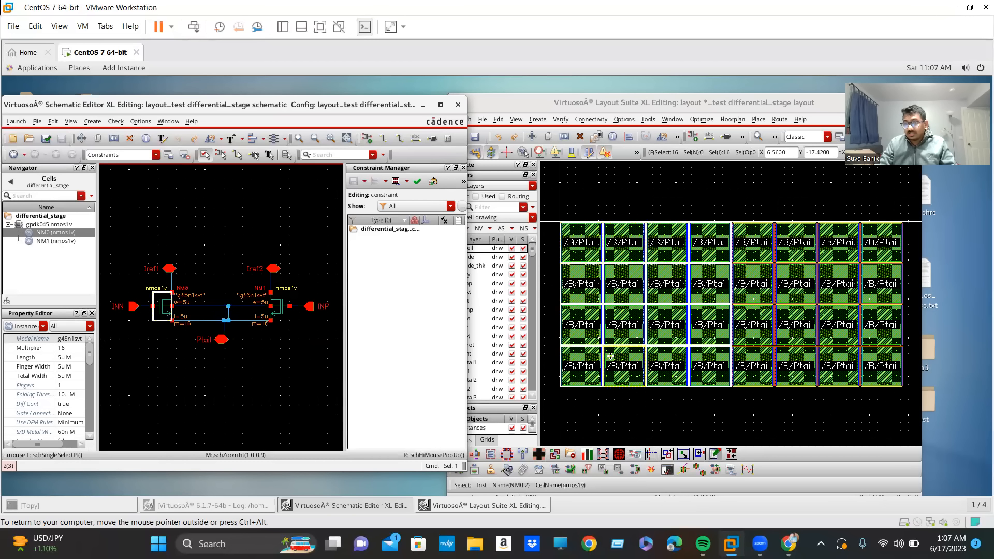
{"action": "left_click", "coordinate": [279, 318]}
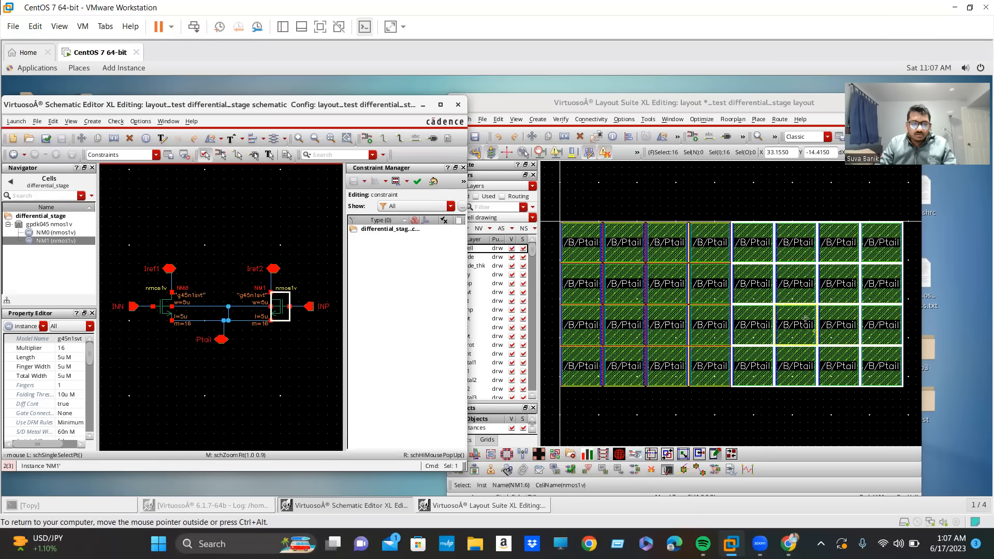
Minimize the Schematic Editor and maximize the layout window with the transistor array fitted to it.
{"action": "left_click", "coordinate": [421, 106]}
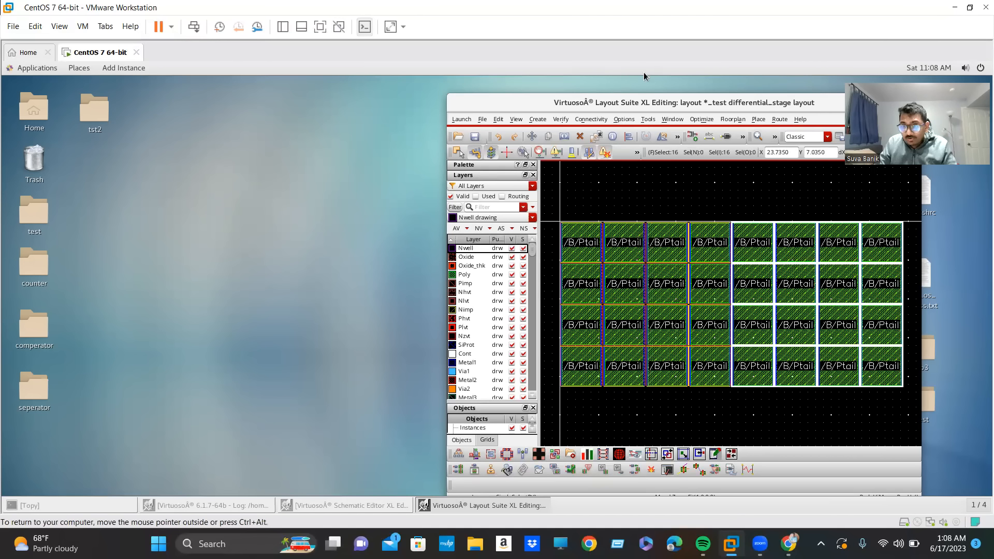
{"action": "left_click_drag", "start_coordinate": [628, 95], "coordinate": [517, 77]}
{"action": "left_click", "coordinate": [785, 86]}
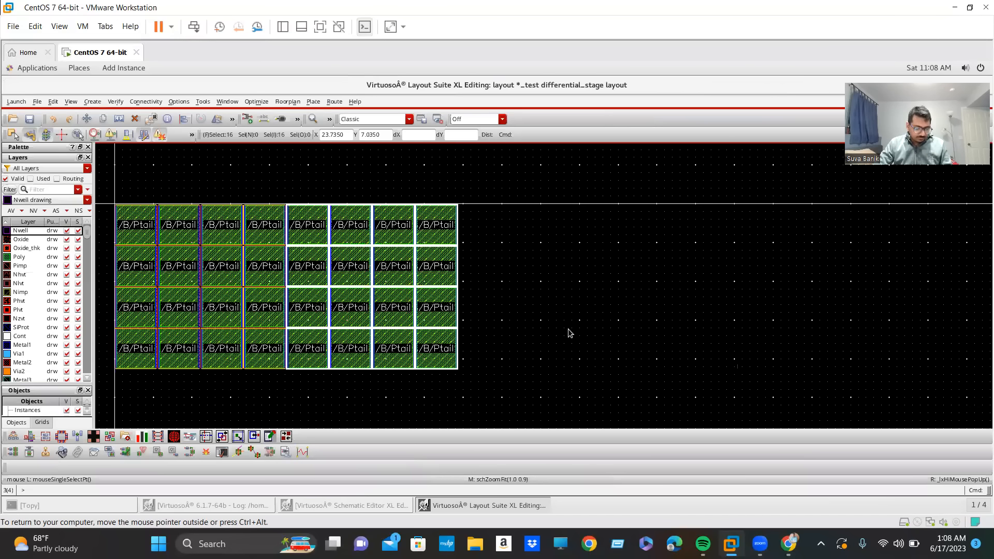
{"action": "left_click", "coordinate": [567, 328]}
{"action": "key", "text": "f"}
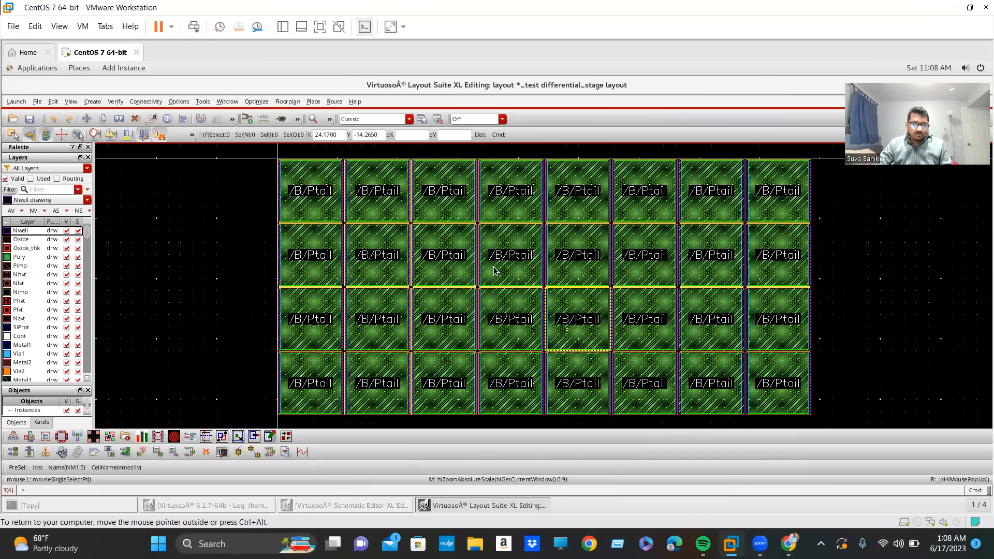
Select the twelve nmos1v devices in the three leftmost columns and move them left, away from the rest of the array.
{"action": "scroll", "coordinate": [237, 220], "scroll_direction": "down", "scroll_amount": 1}
{"action": "left_click", "coordinate": [276, 219]}
{"action": "left_click", "coordinate": [300, 223]}
{"action": "left_click", "coordinate": [330, 231]}
{"action": "left_click", "coordinate": [366, 229]}
{"action": "left_click_drag", "start_coordinate": [231, 193], "coordinate": [379, 383]}
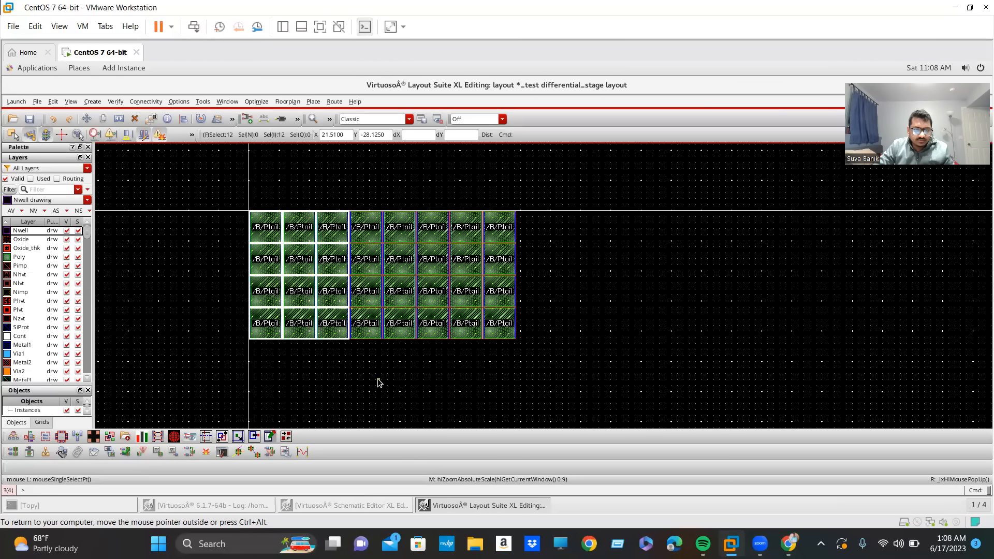
{"action": "left_click_drag", "start_coordinate": [321, 313], "coordinate": [251, 312]}
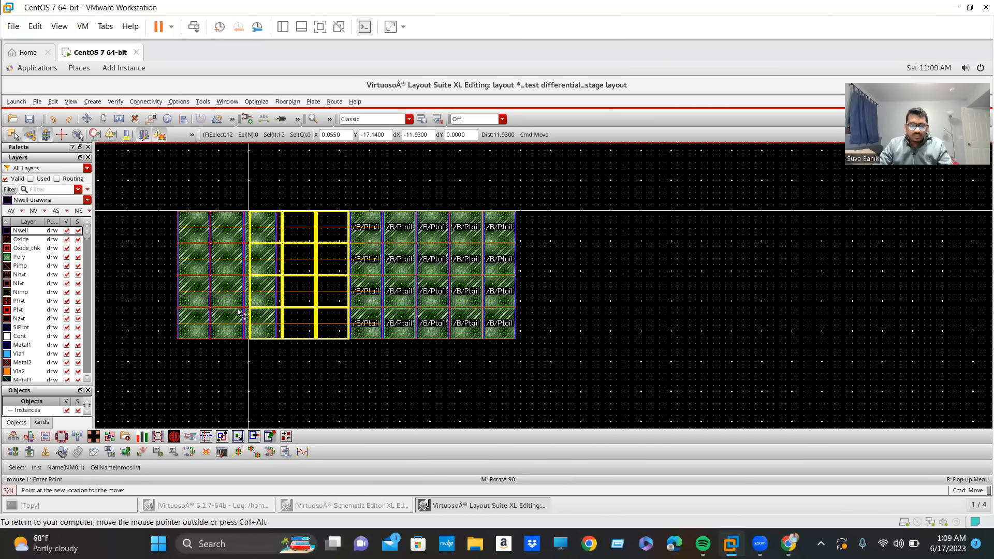
{"action": "left_click", "coordinate": [238, 311]}
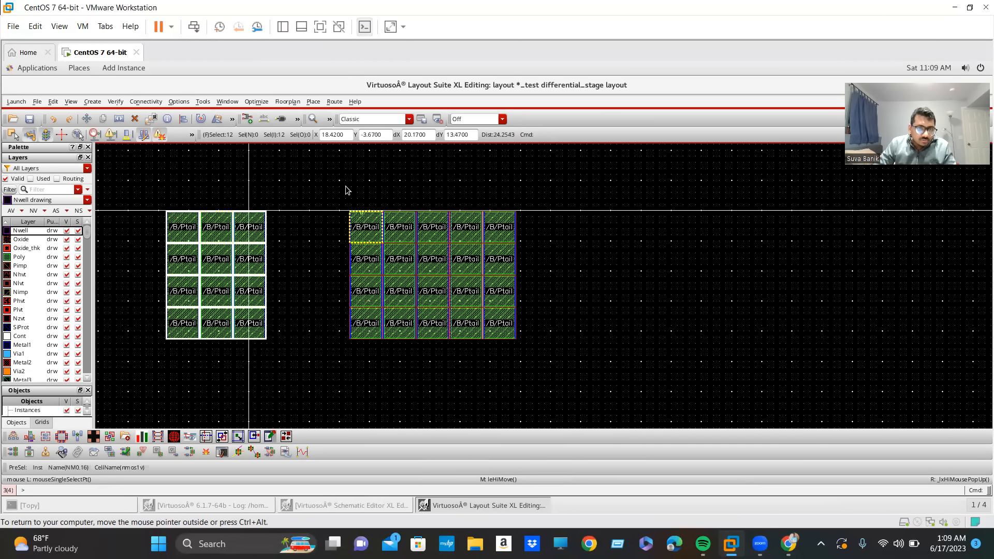
Select the four devices of the remaining NM0 column and move them left, close to the separated three-column group.
{"action": "left_click", "coordinate": [364, 227]}
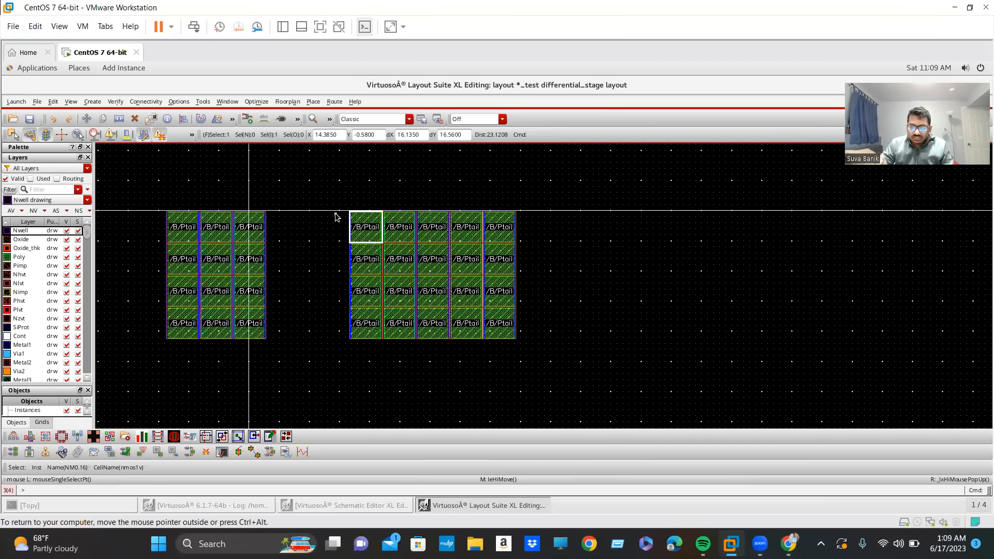
{"action": "left_click", "coordinate": [369, 257], "text": "shift"}
{"action": "left_click", "coordinate": [370, 295], "text": "shift"}
{"action": "left_click", "coordinate": [372, 317], "text": "shift"}
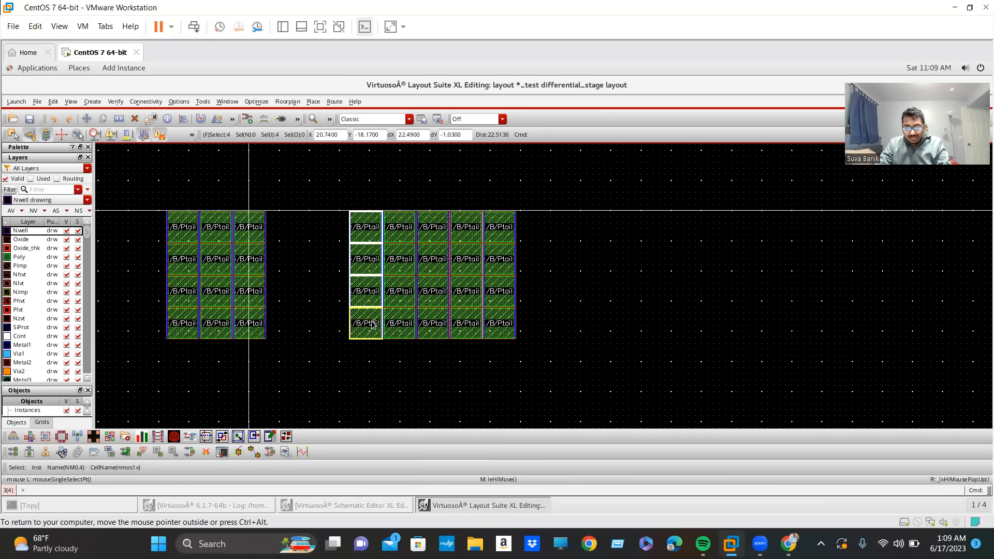
{"action": "key", "text": "m"}
{"action": "left_click", "coordinate": [372, 323]}
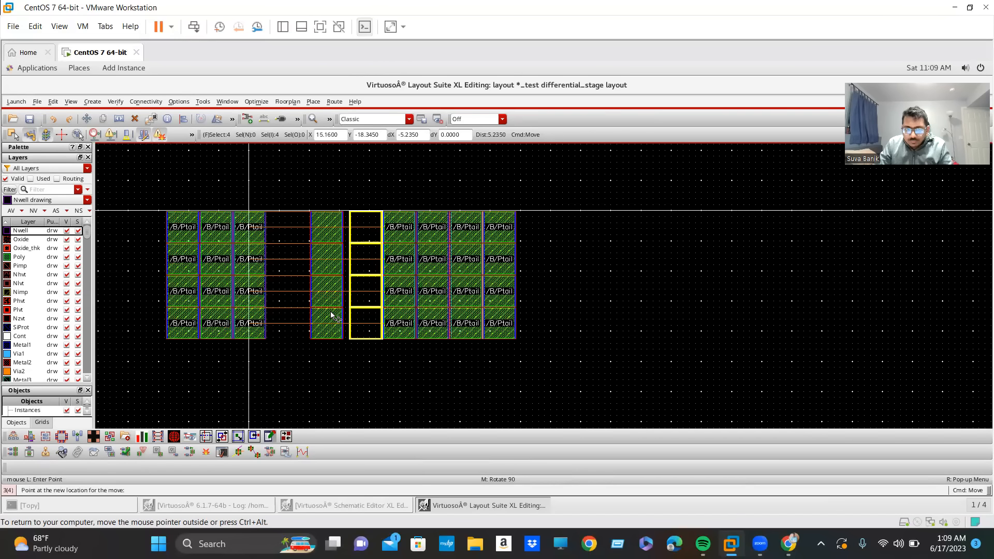
{"action": "left_click", "coordinate": [297, 309]}
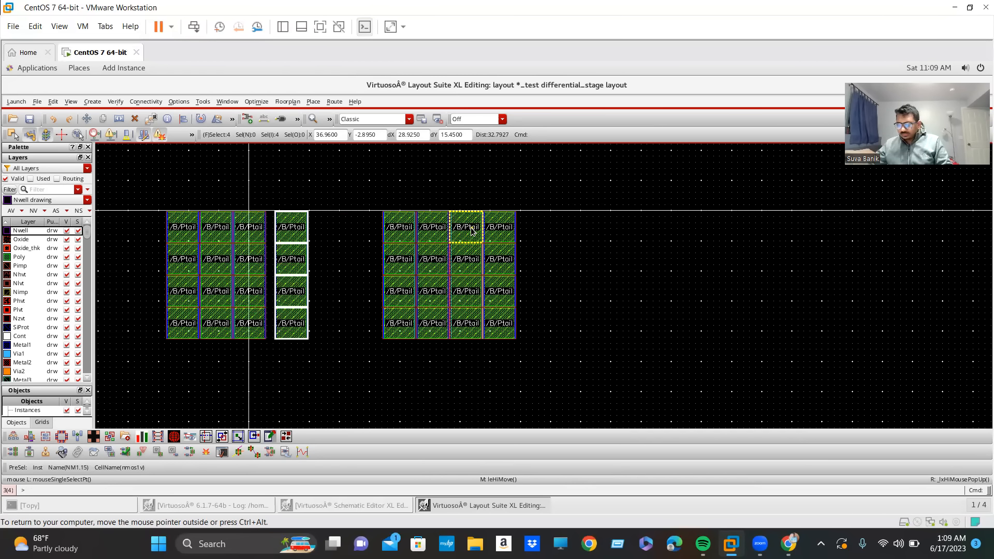
Select the upper-left device of the three-column group, and toggle full-screen display and partial selection on and back off.
{"action": "left_click", "coordinate": [181, 229]}
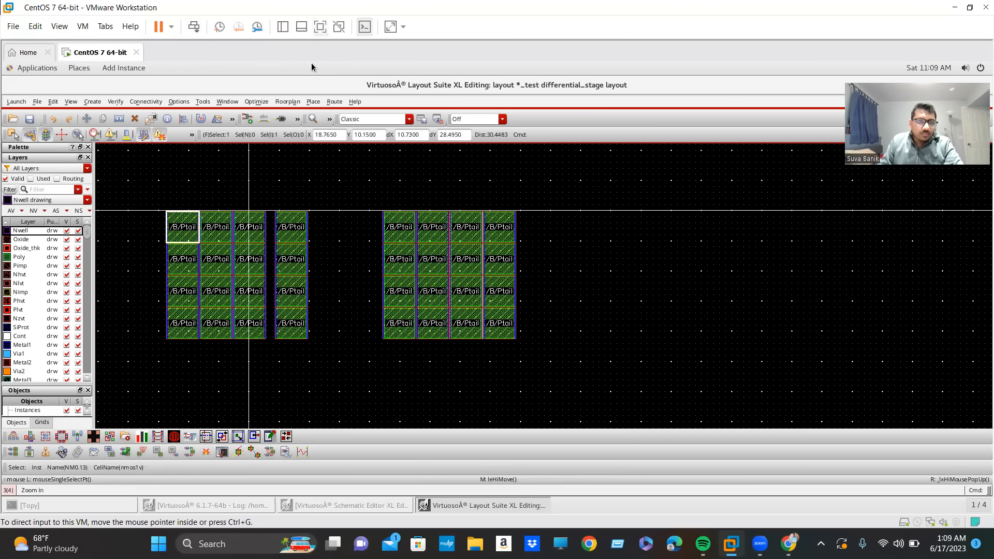
{"action": "left_click", "coordinate": [319, 28]}
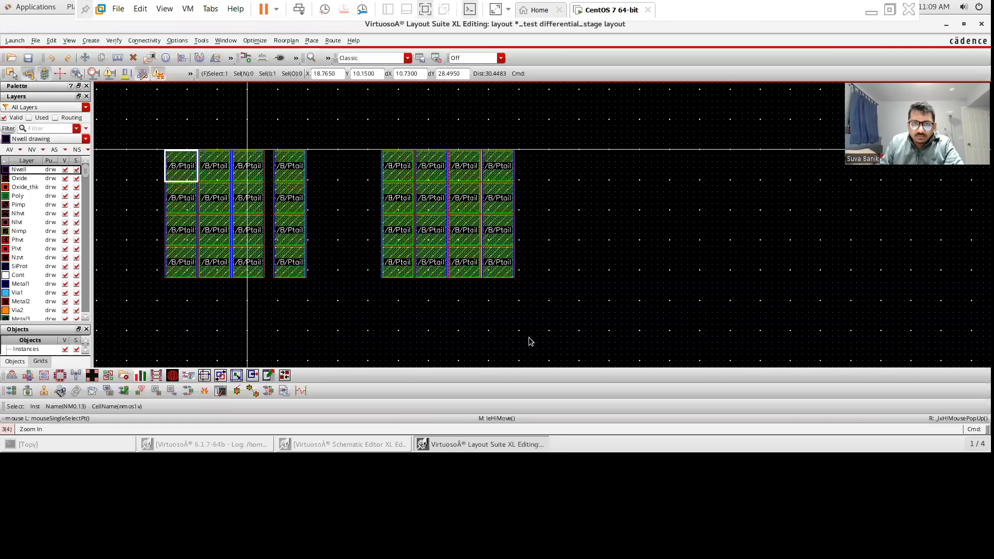
{"action": "left_click", "coordinate": [426, 10]}
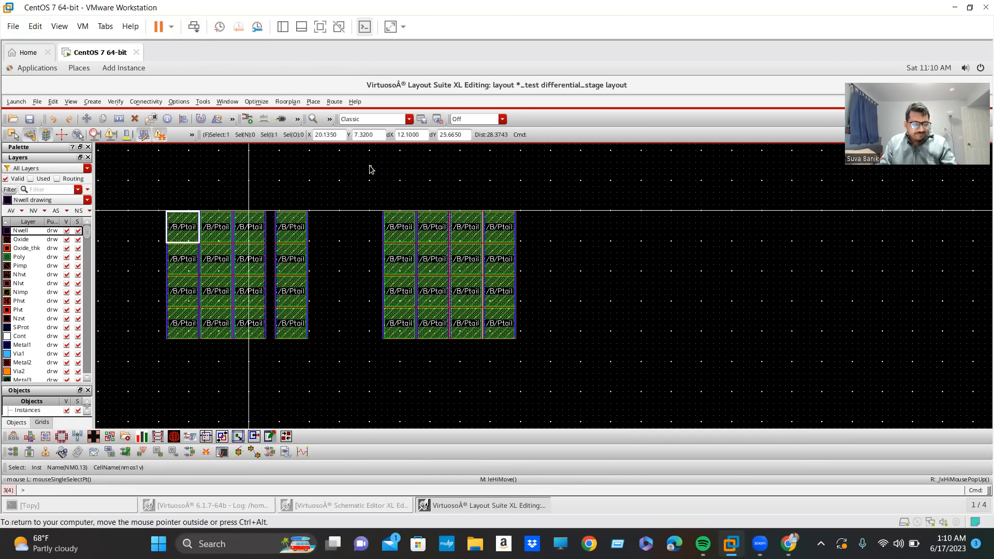
{"action": "key", "text": "F4"}
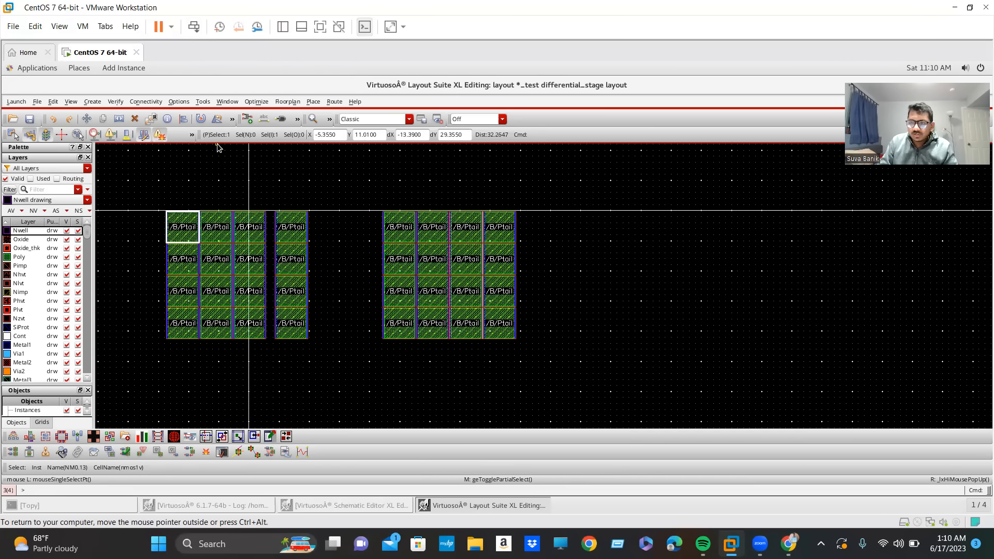
{"action": "key", "text": "F4"}
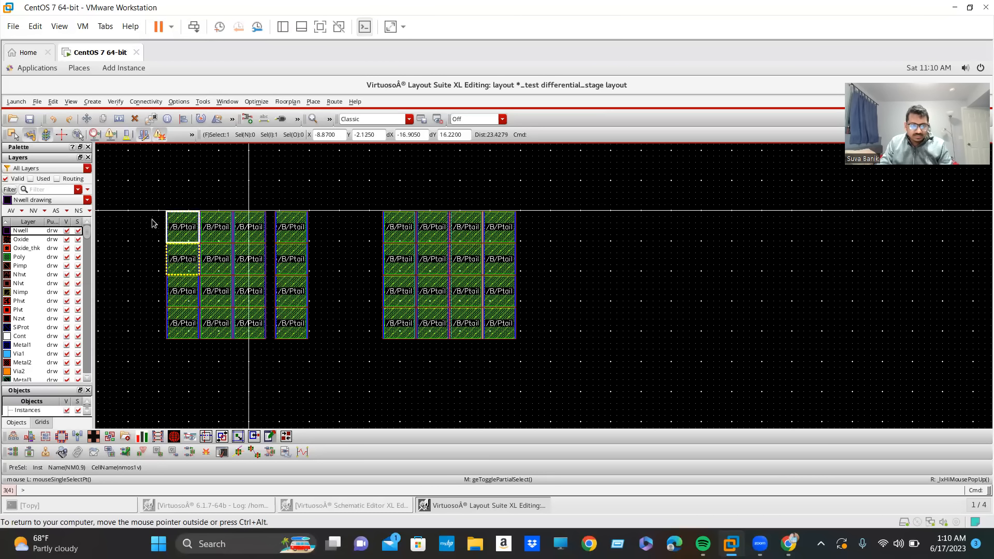
Move the top device of the first NM0 column (NM0.13) horizontally into the empty area right of the NM1 array.
{"action": "left_click_drag", "start_coordinate": [138, 207], "coordinate": [366, 357]}
{"action": "left_click_drag", "start_coordinate": [369, 184], "coordinate": [603, 404]}
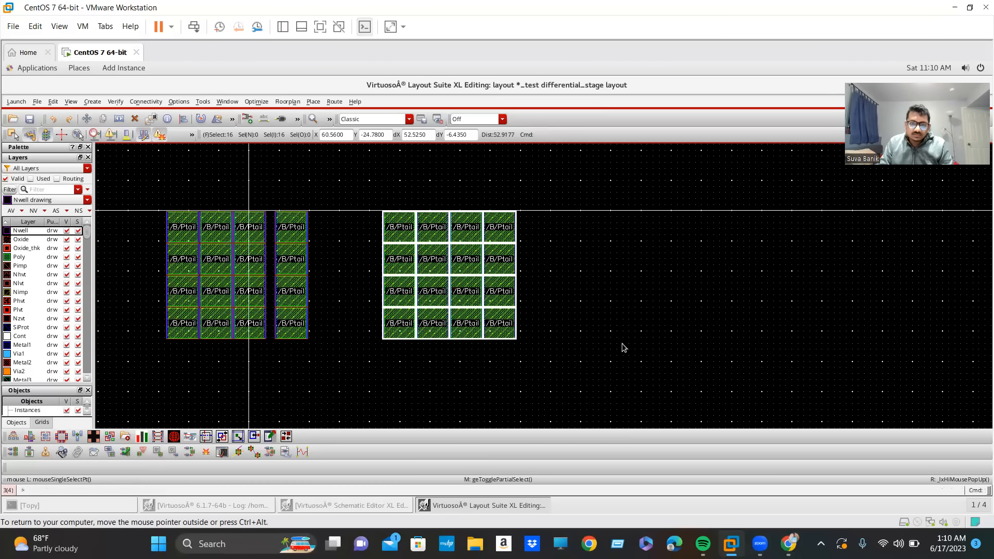
{"action": "left_click", "coordinate": [195, 156]}
{"action": "left_click", "coordinate": [180, 237]}
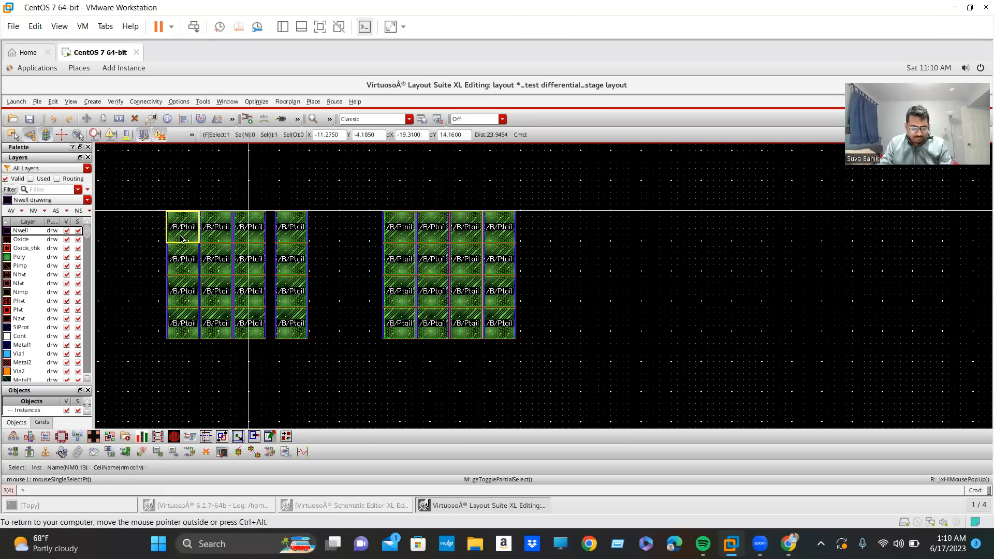
{"action": "key", "text": "m"}
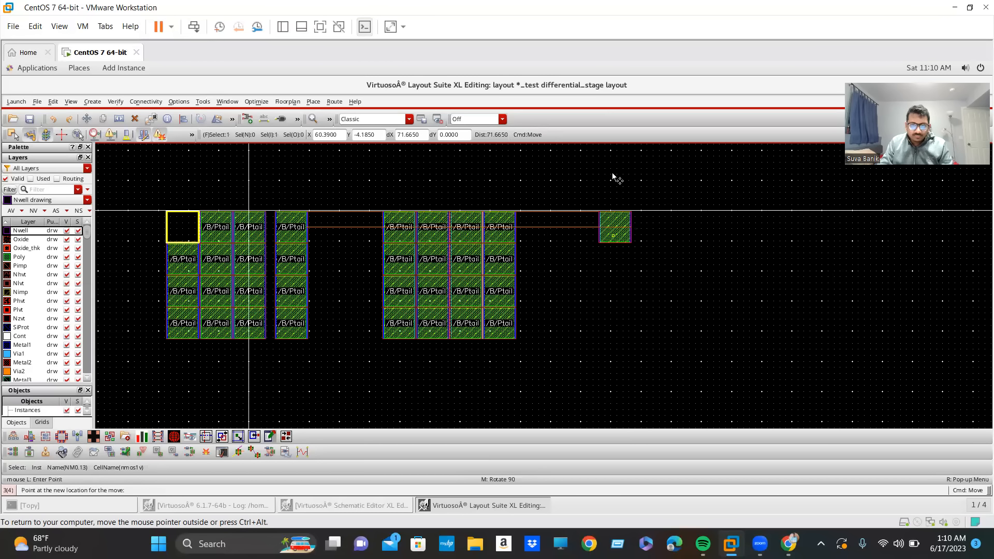
{"action": "left_click", "coordinate": [612, 176]}
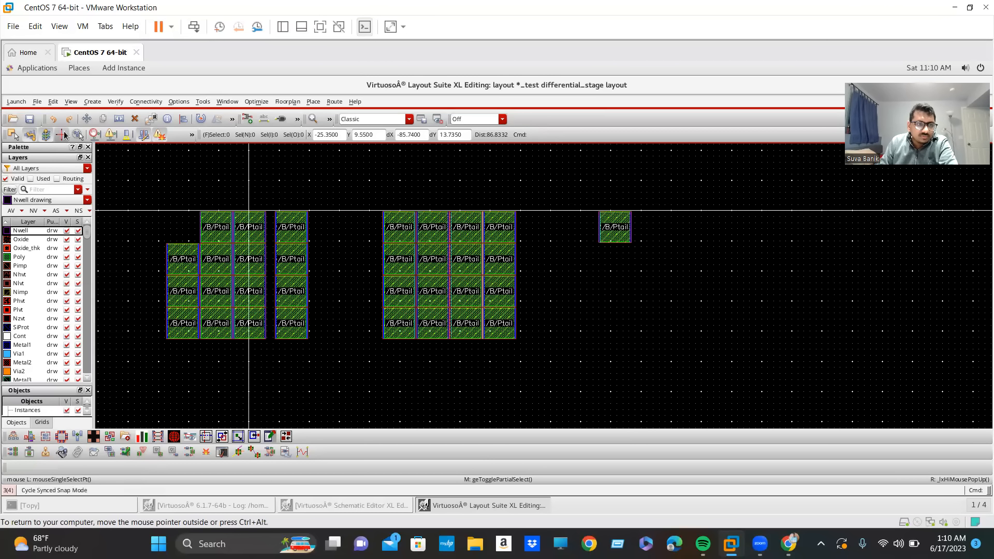
Cycle the create/edit snap mode through diagonal and any angle back to the original horizontal/vertical mode.
{"action": "left_click", "coordinate": [61, 136]}
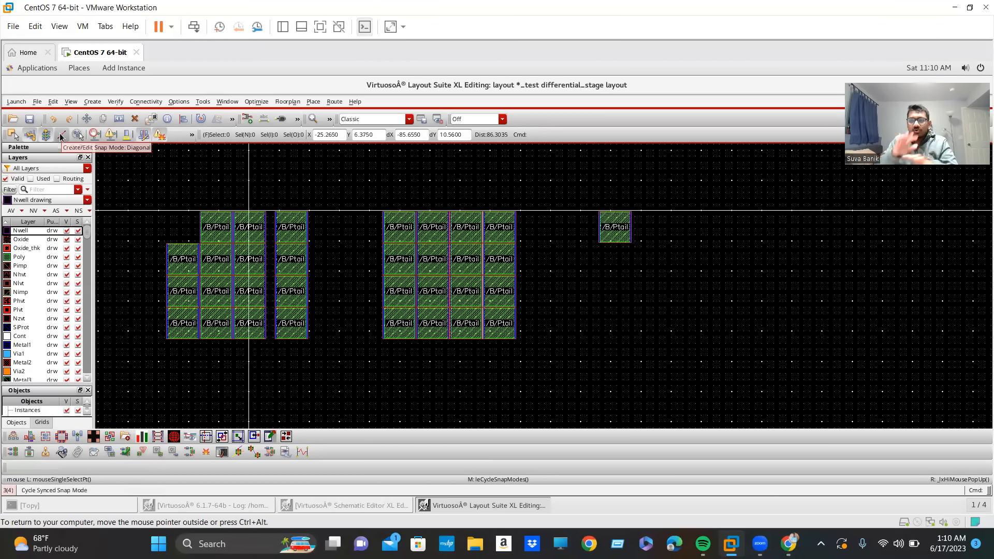
{"action": "left_click", "coordinate": [62, 136]}
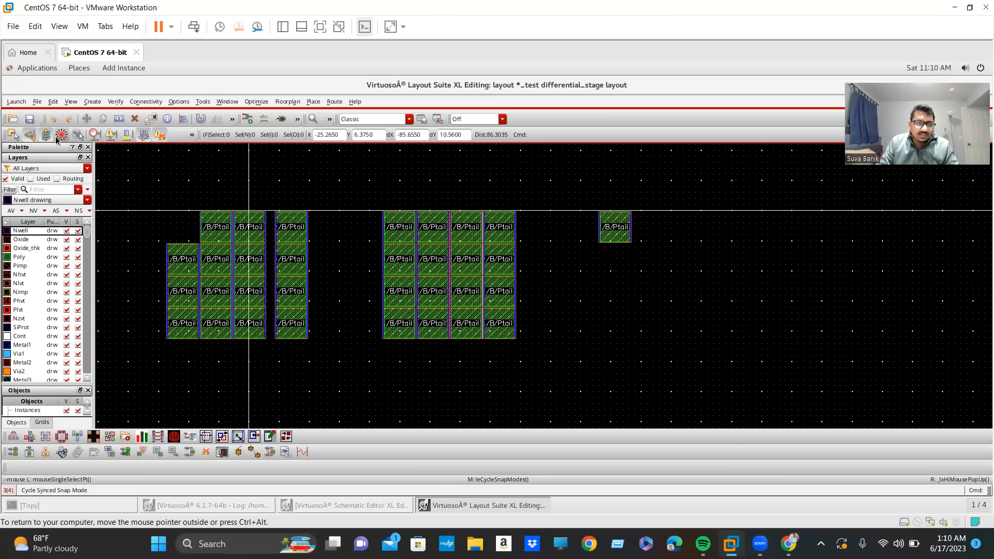
{"action": "left_click", "coordinate": [61, 135]}
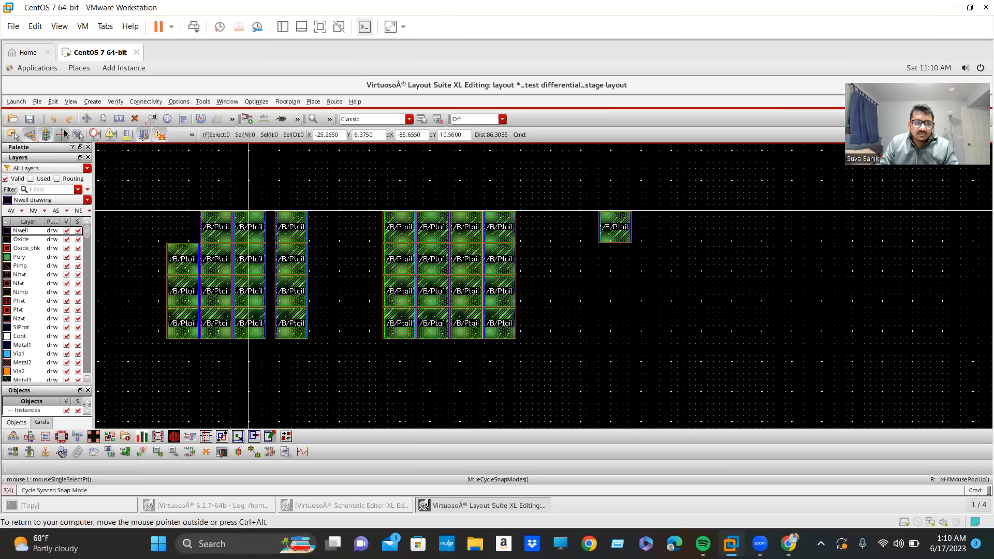
Move the separated NM0.13 device farther right along the same row.
{"action": "left_click", "coordinate": [620, 226]}
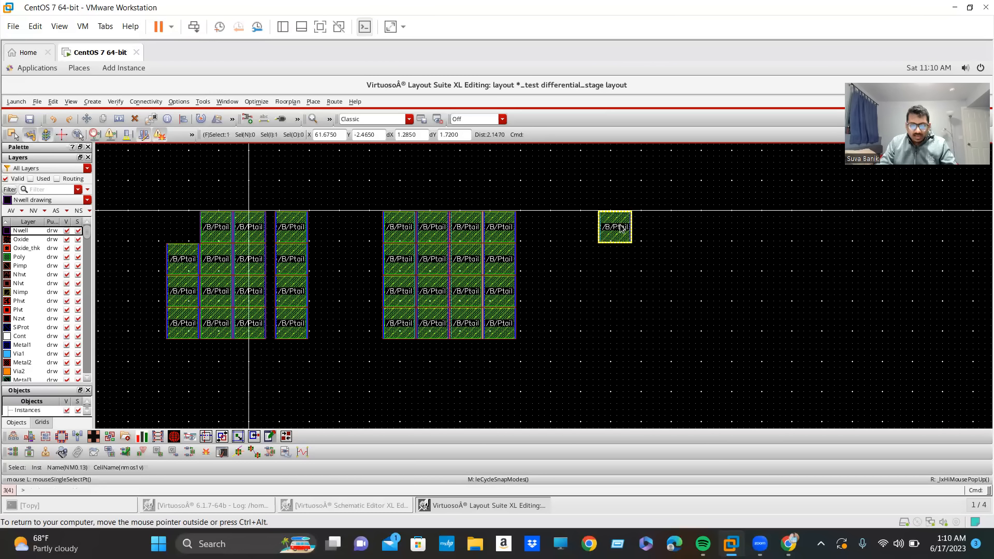
{"action": "key", "text": "m"}
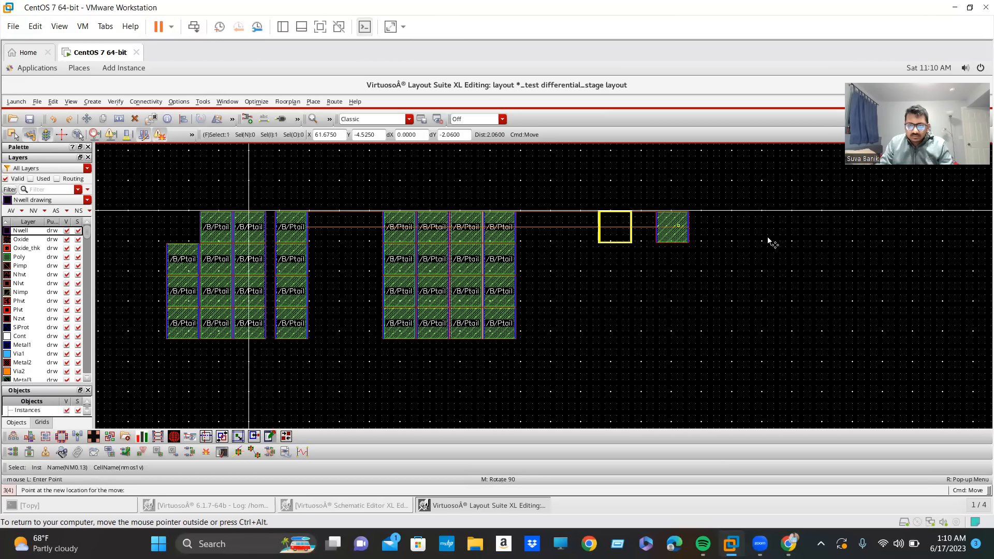
{"action": "left_click", "coordinate": [707, 240]}
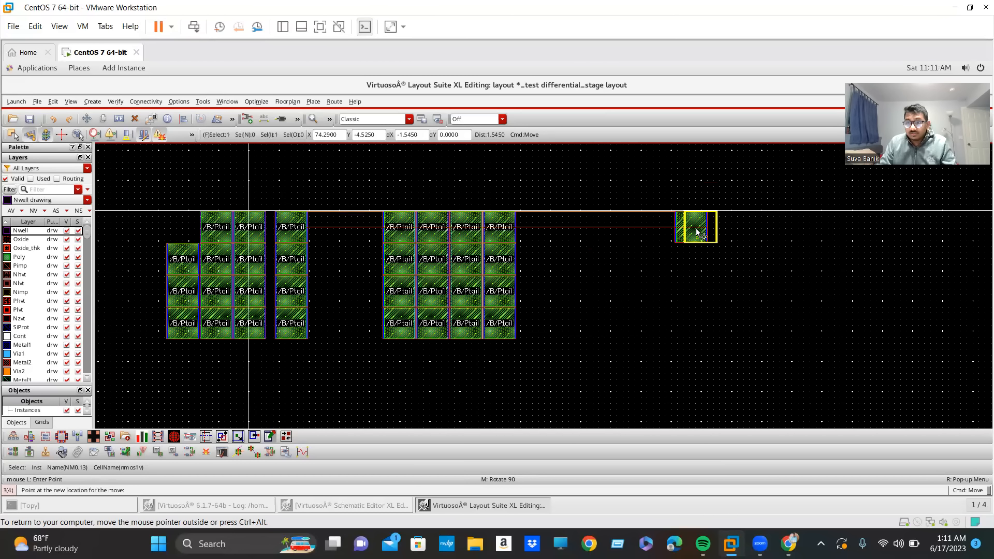
{"action": "key", "text": "Escape"}
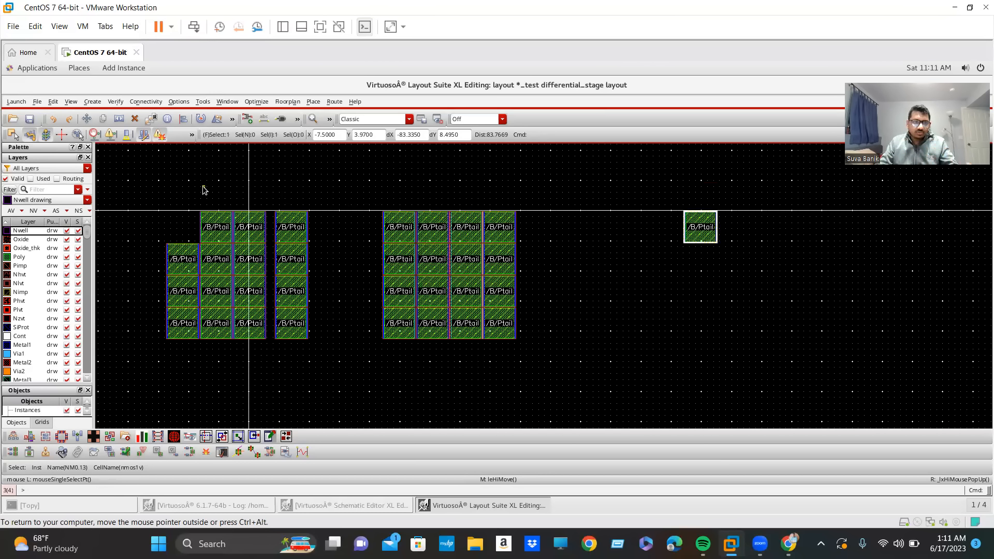
Switch the create and edit snap modes to anyAngle and check the setting in the display options.
{"action": "left_click", "coordinate": [62, 136]}
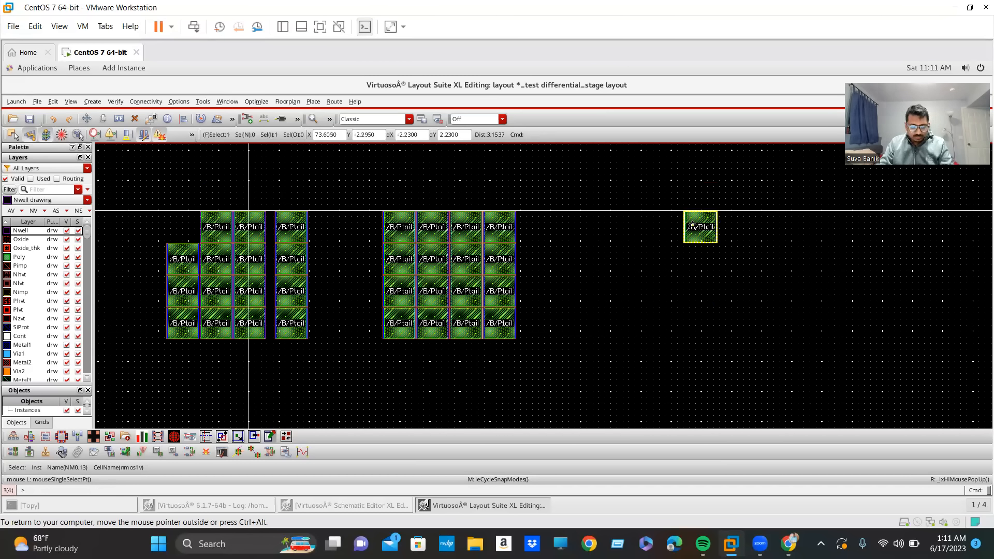
{"action": "key", "text": "m"}
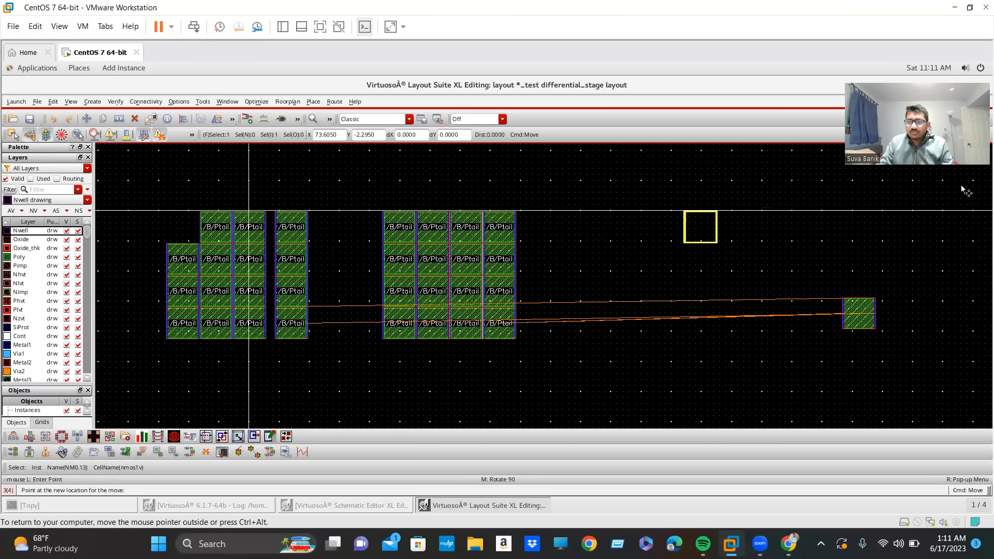
{"action": "key", "text": "Escape"}
{"action": "left_click", "coordinate": [713, 323]}
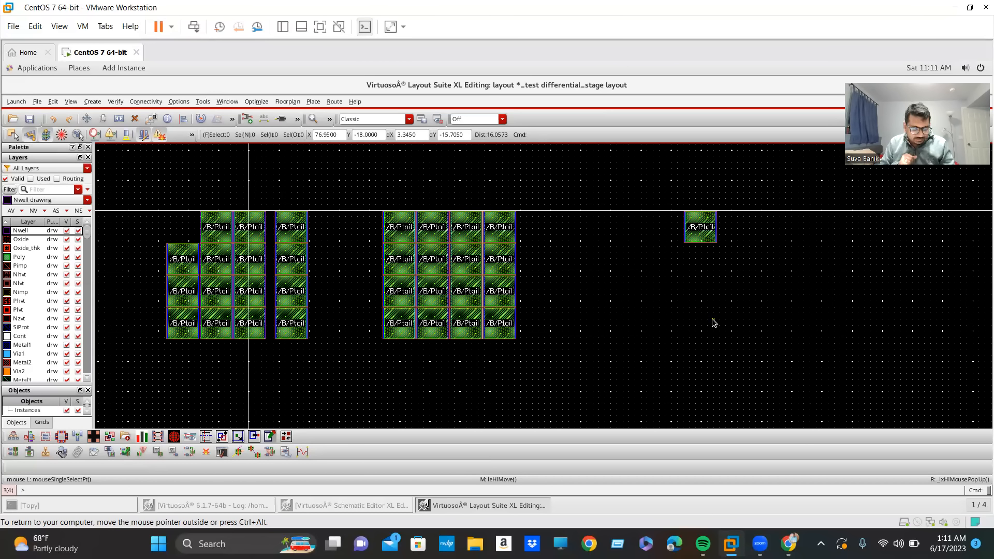
{"action": "key", "text": "e"}
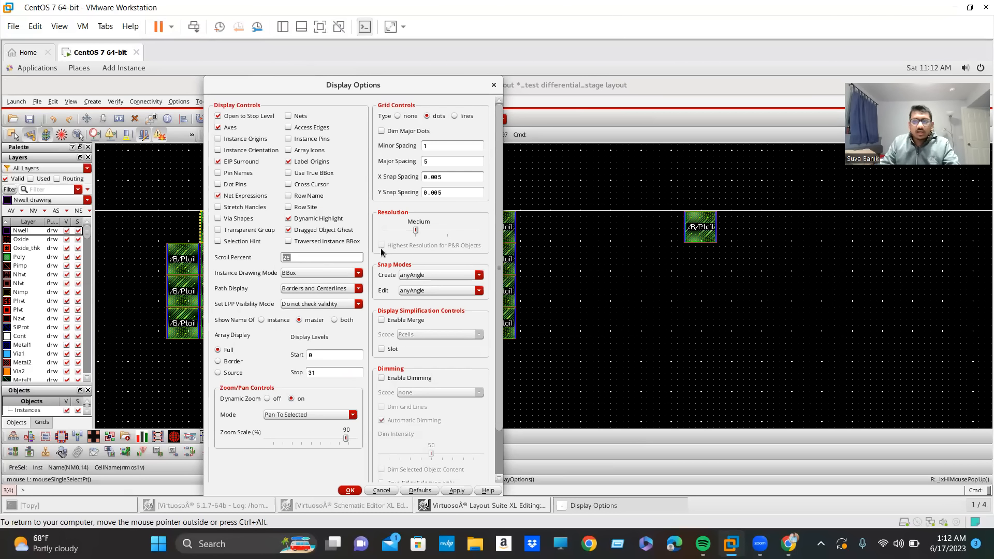
{"action": "left_click", "coordinate": [493, 86]}
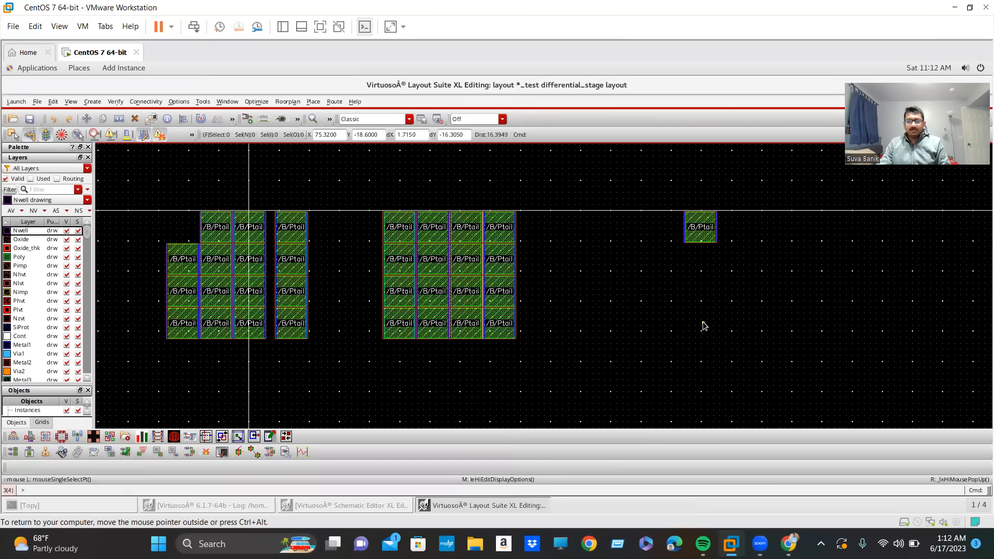
Move the top devices of the first two NM1 columns (NM1.13 and NM1.14) beside NM0.13 to continue the new row.
{"action": "left_click", "coordinate": [707, 232]}
{"action": "left_click", "coordinate": [401, 228]}
{"action": "key", "text": "m"}
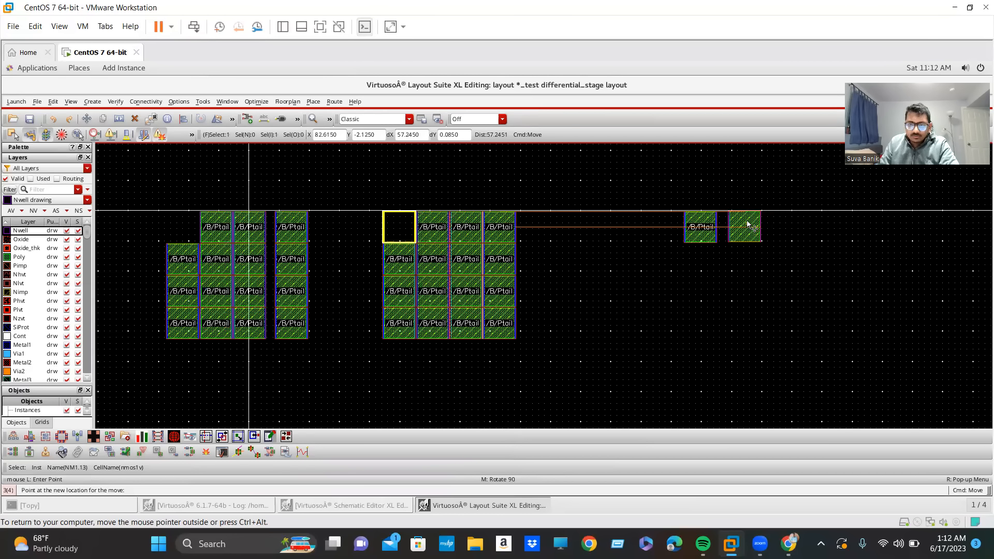
{"action": "left_click", "coordinate": [748, 223]}
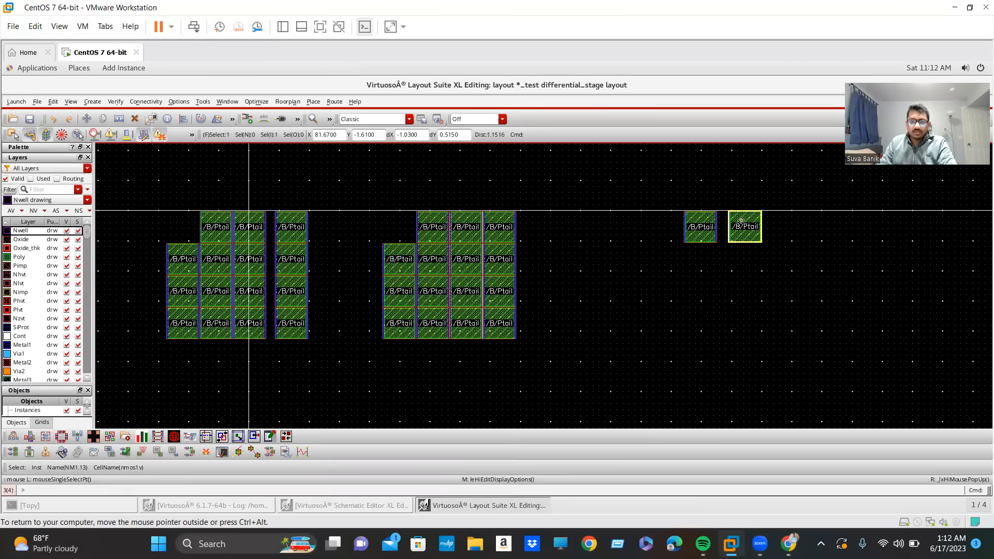
{"action": "left_click_drag", "start_coordinate": [428, 230], "coordinate": [790, 225]}
{"action": "left_click", "coordinate": [437, 226]}
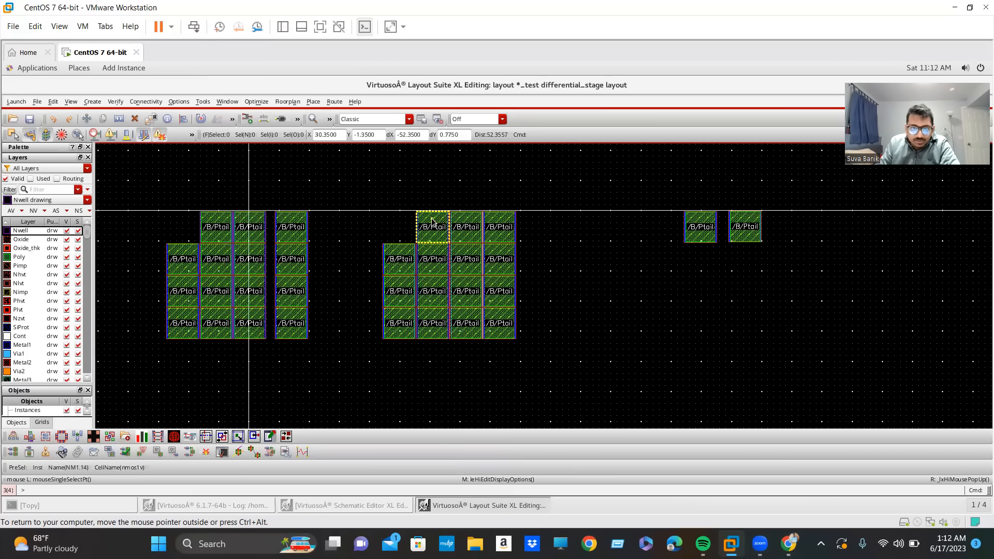
{"action": "key", "text": "m"}
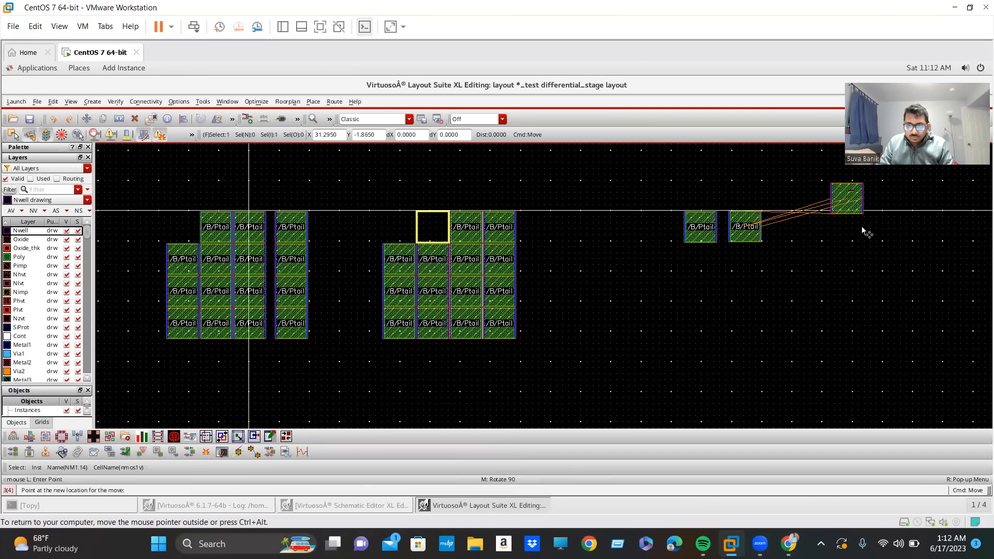
{"action": "left_click", "coordinate": [799, 225]}
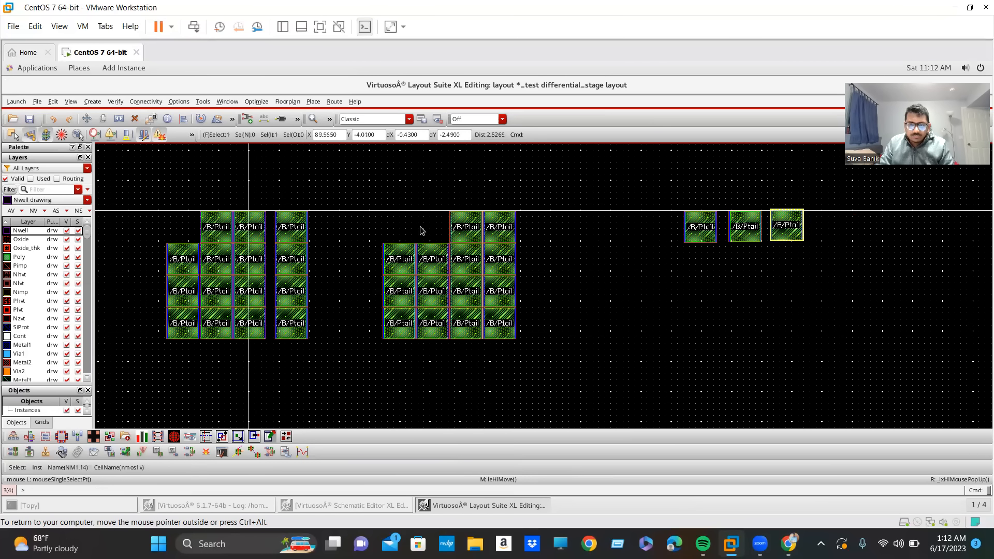
Move the top device of the second NM0 column (NM0.14) to the right end of the new row.
{"action": "left_click", "coordinate": [216, 224]}
{"action": "key", "text": "m"}
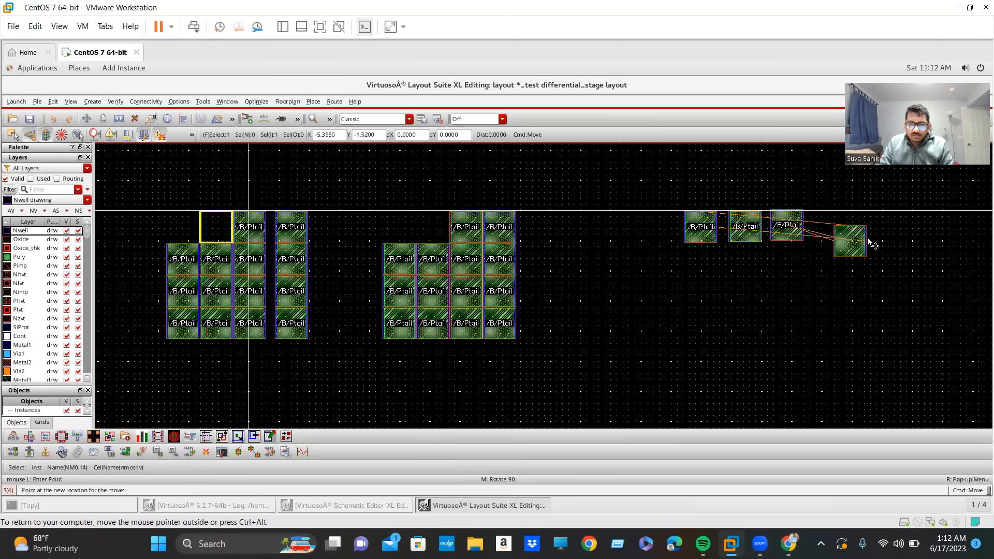
{"action": "left_click", "coordinate": [854, 221]}
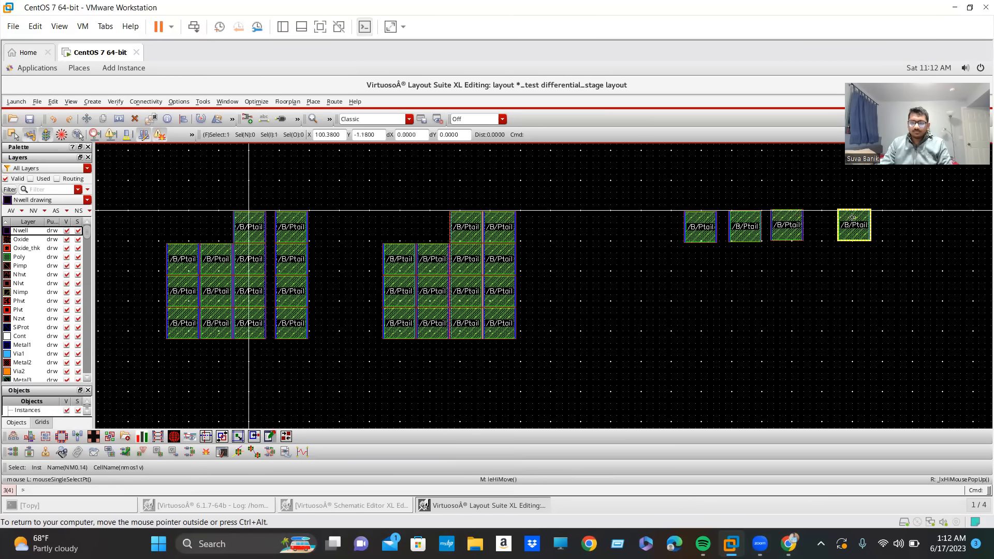
Select the four devices of the new row and move them together left, closer to the NM1 array.
{"action": "left_click_drag", "start_coordinate": [657, 183], "coordinate": [876, 275]}
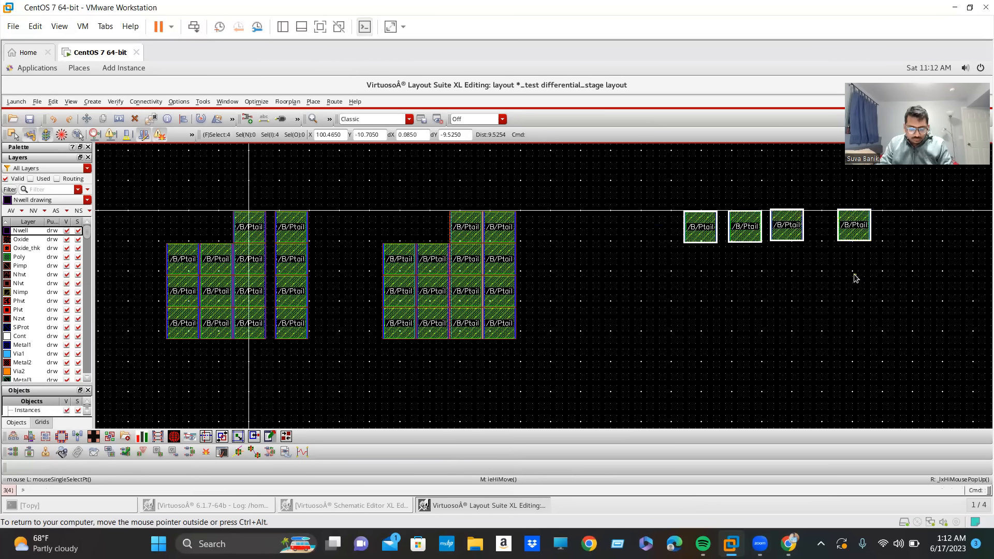
{"action": "key", "text": "m"}
{"action": "left_click", "coordinate": [864, 229]}
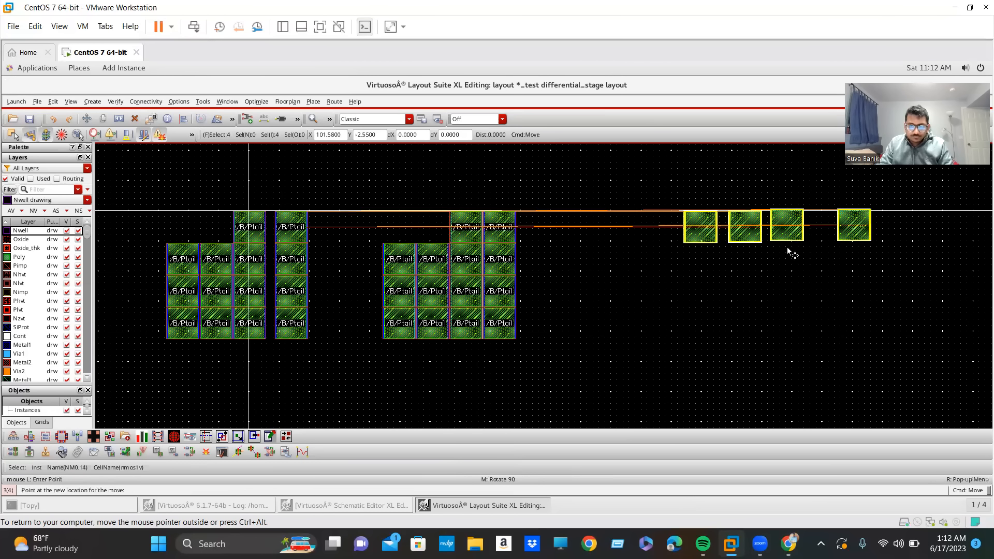
{"action": "left_click", "coordinate": [758, 235]}
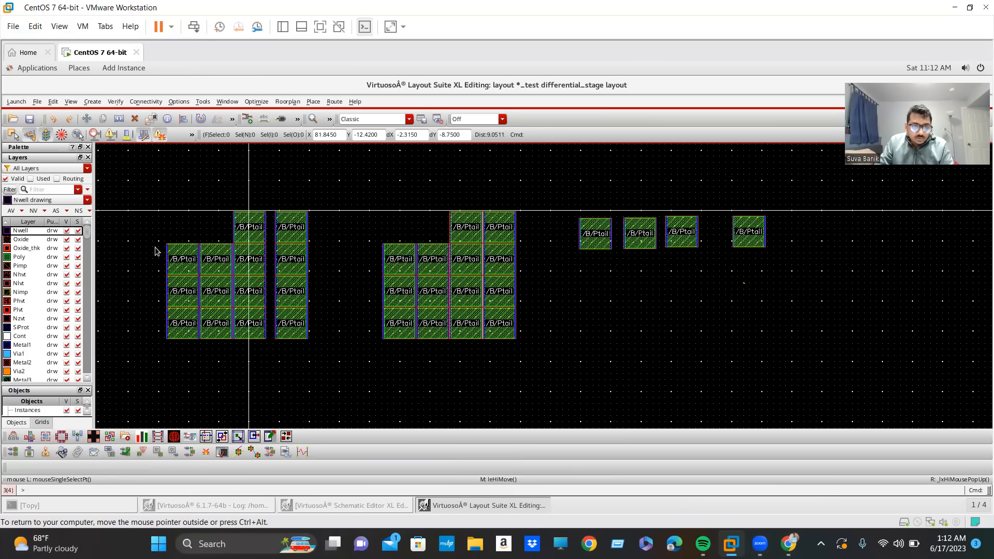
Move NM0.15 and the last NM1 column's top device (NM1.16) to the right end of the new row, in that order.
{"action": "left_click", "coordinate": [249, 227]}
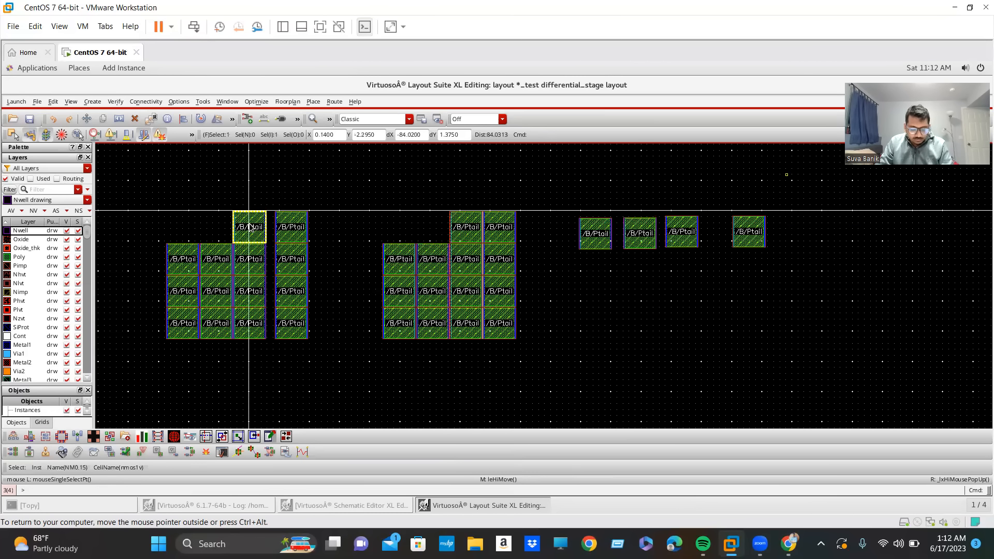
{"action": "key", "text": "m"}
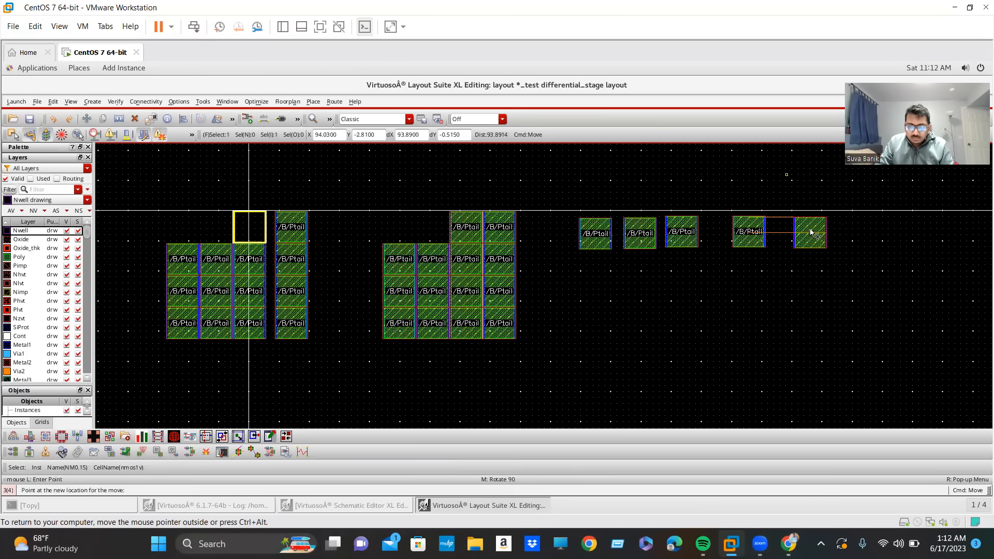
{"action": "left_click", "coordinate": [801, 233]}
{"action": "left_click", "coordinate": [493, 227]}
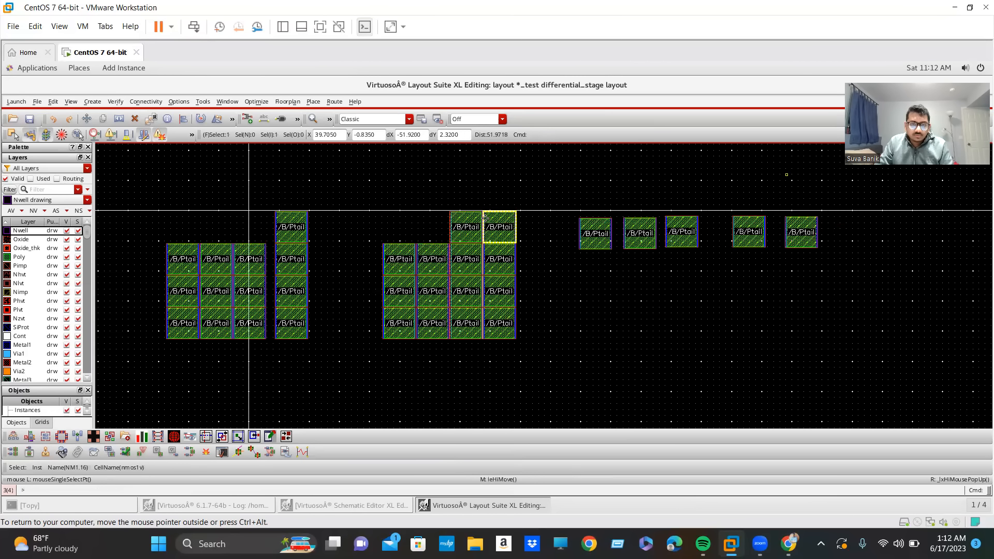
{"action": "left_click", "coordinate": [491, 226]}
{"action": "left_click", "coordinate": [847, 232]}
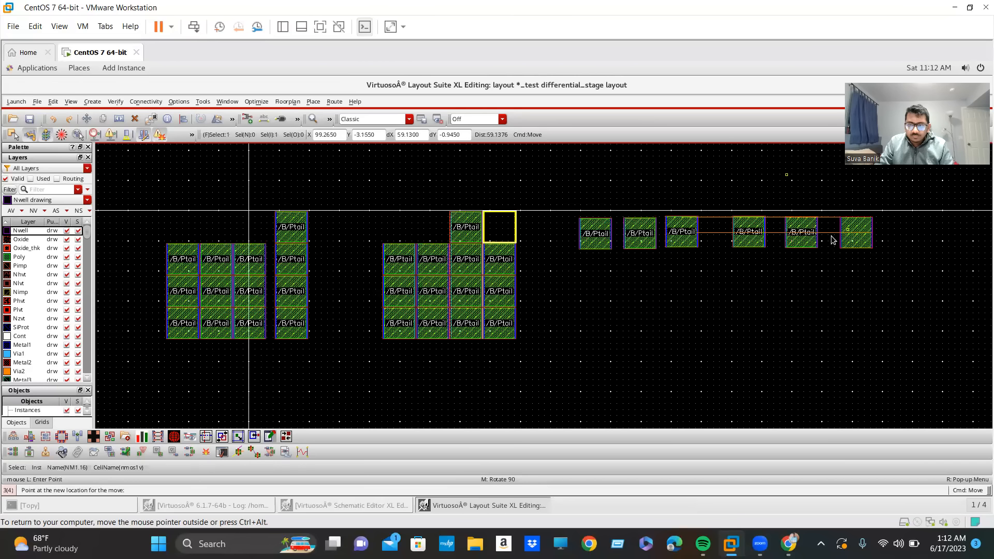
{"action": "key", "text": "m"}
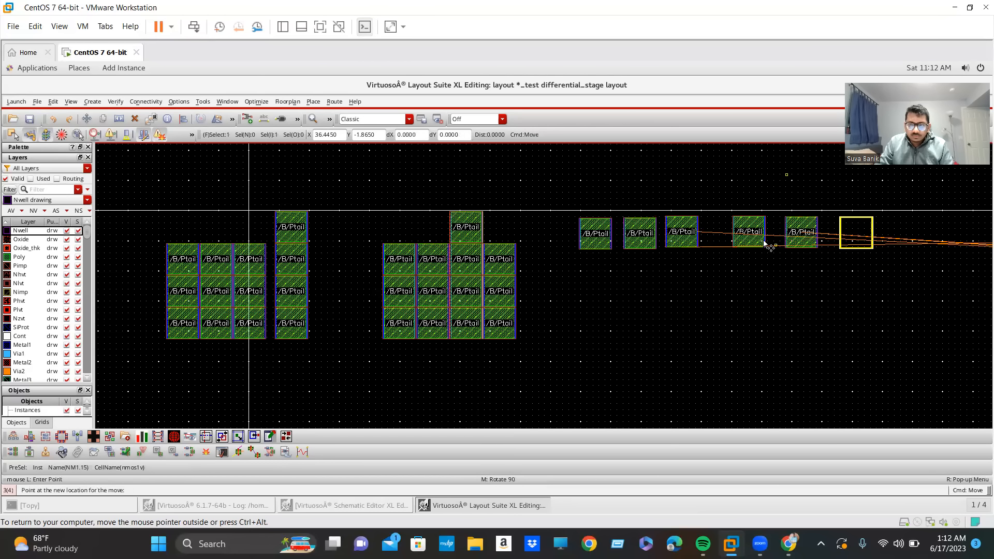
{"action": "key", "text": "Escape"}
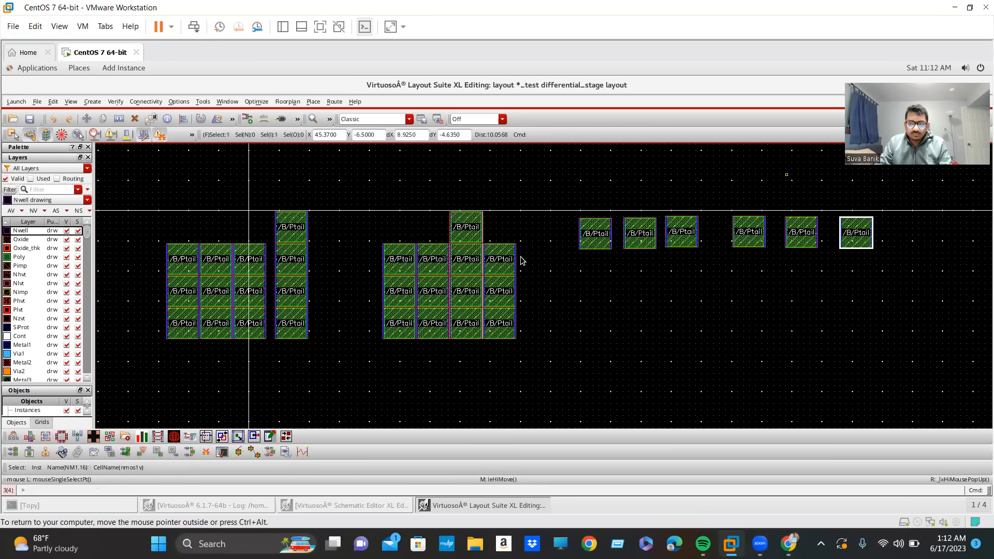
Move the remaining top NM1 device (NM1.15) to the right of NM1.16 in the new row.
{"action": "left_click", "coordinate": [473, 212]}
{"action": "key", "text": "m"}
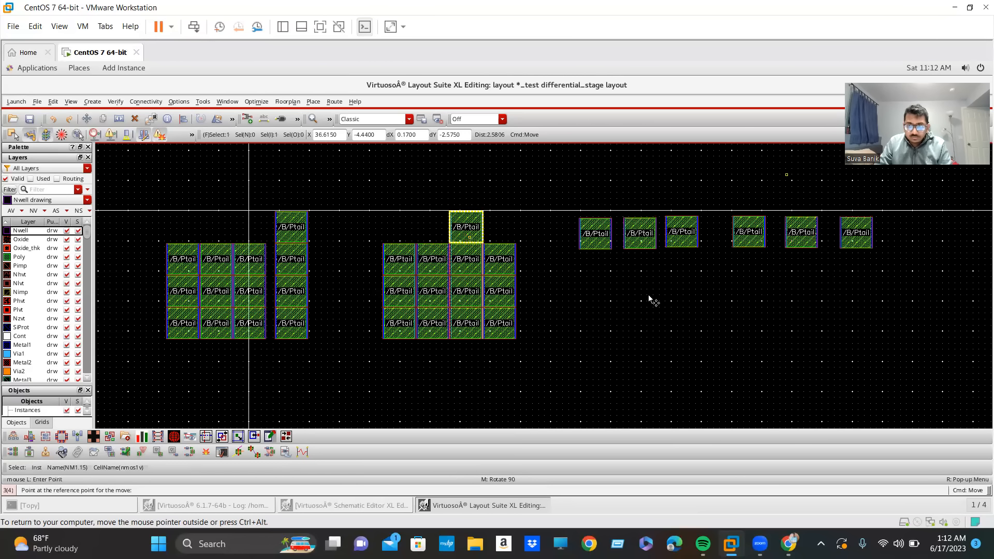
{"action": "left_click", "coordinate": [889, 240]}
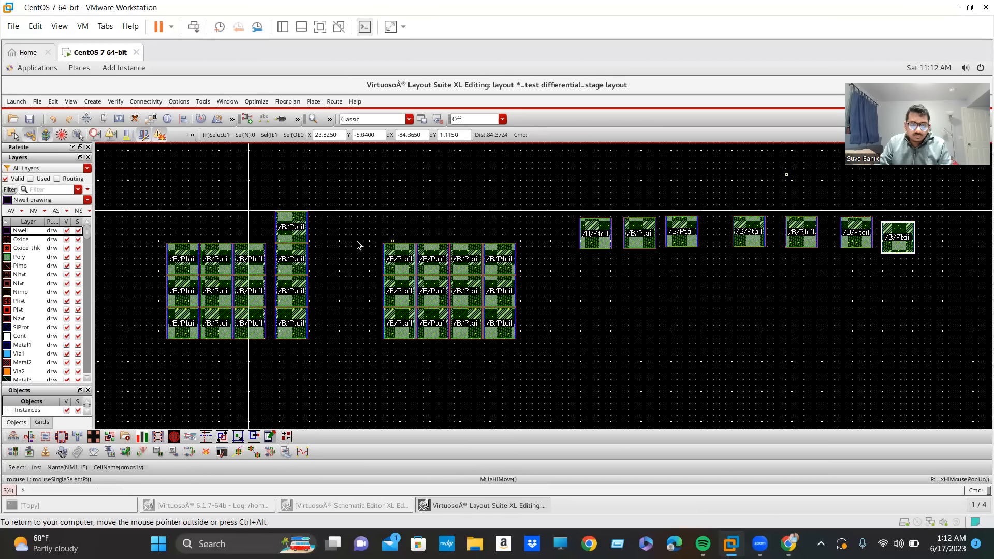
Move the top device of the separate NM0 column (NM0.16) to the right end of the new row, beside NM1.15.
{"action": "left_click", "coordinate": [302, 232]}
{"action": "key", "text": "m"}
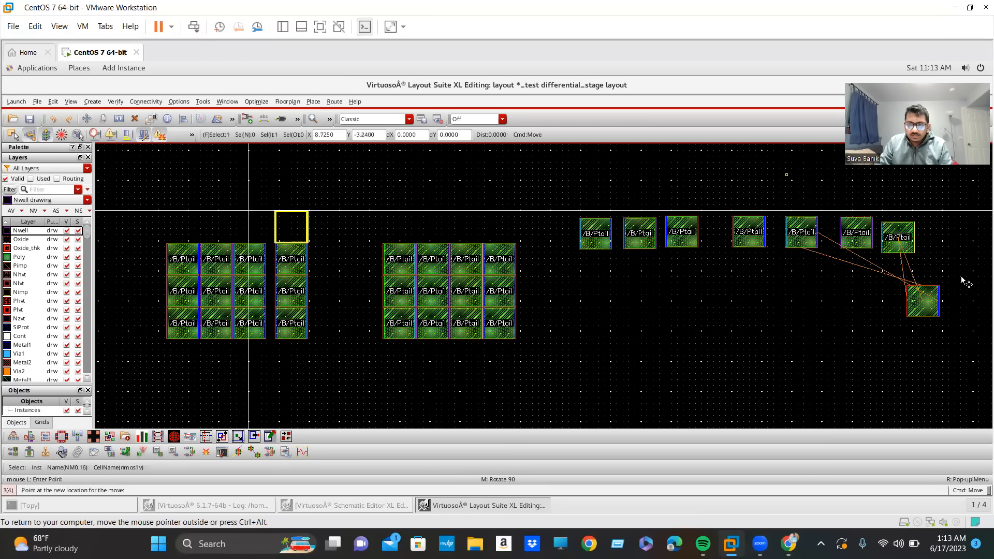
{"action": "left_click", "coordinate": [948, 247]}
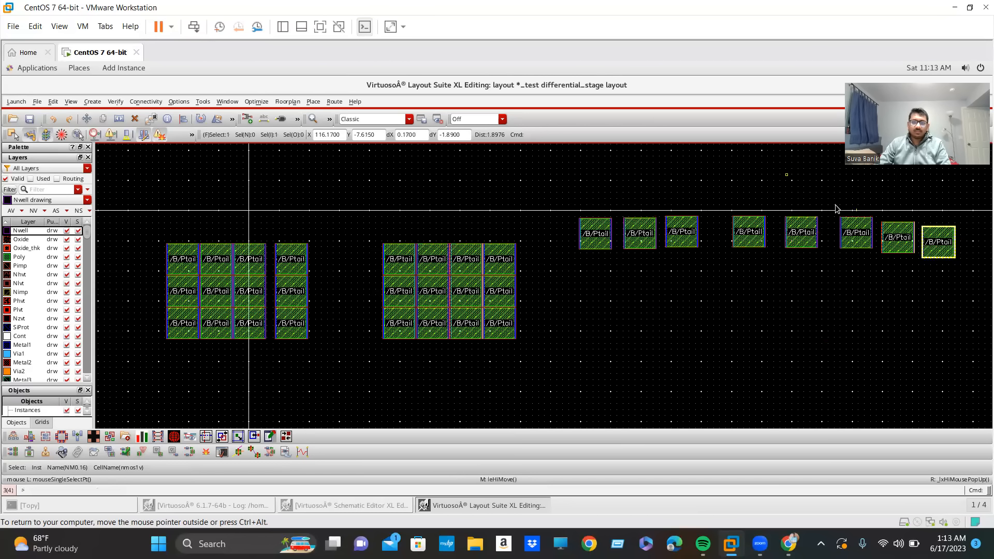
Move the second device (NM1.13) and the third device of the new row left, closing the gaps to NM0.13.
{"action": "scroll", "coordinate": [593, 223], "scroll_direction": "up", "scroll_amount": 2, "text": "ctrl"}
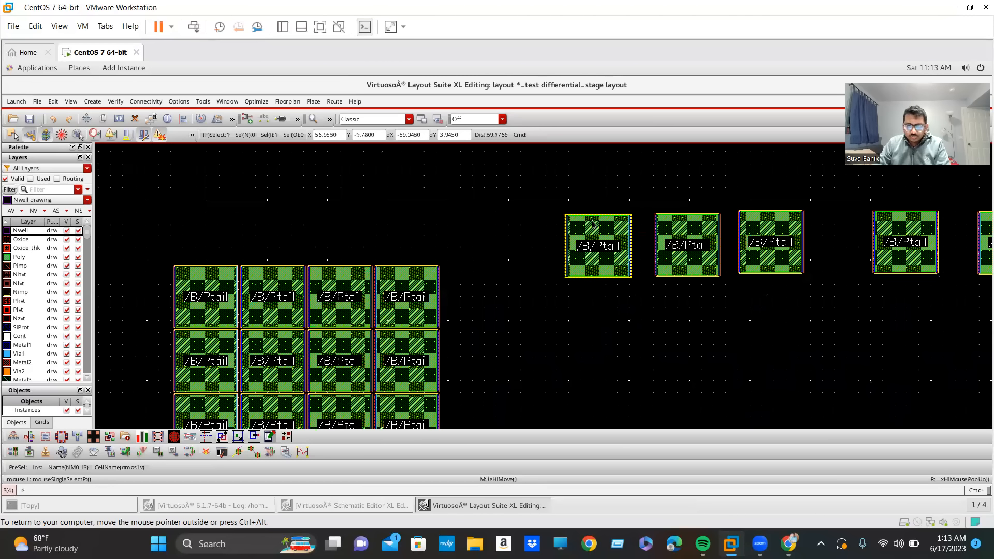
{"action": "scroll", "coordinate": [593, 223], "scroll_direction": "up", "scroll_amount": 2, "text": "ctrl"}
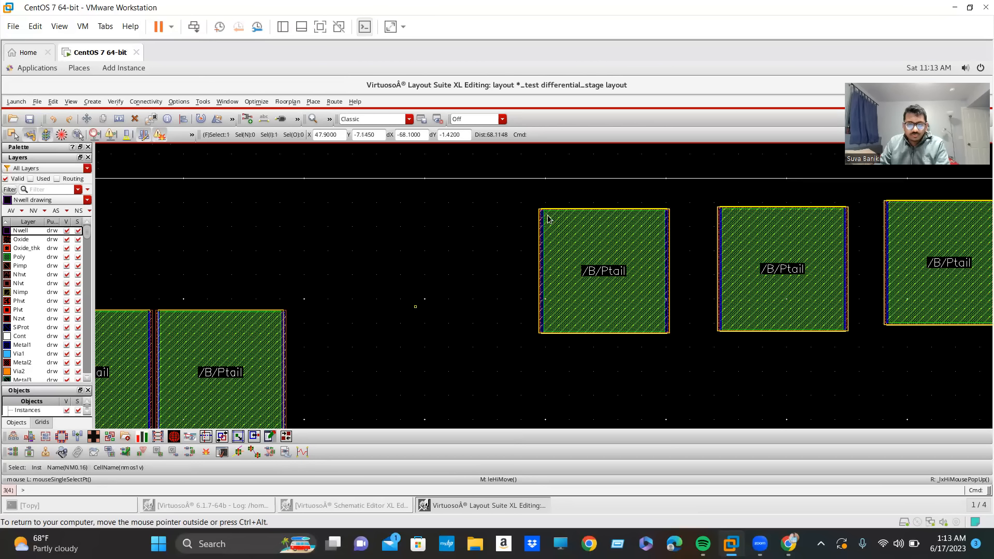
{"action": "scroll", "coordinate": [640, 215], "scroll_direction": "down", "scroll_amount": 1}
{"action": "scroll", "coordinate": [625, 248], "scroll_direction": "down", "scroll_amount": 1}
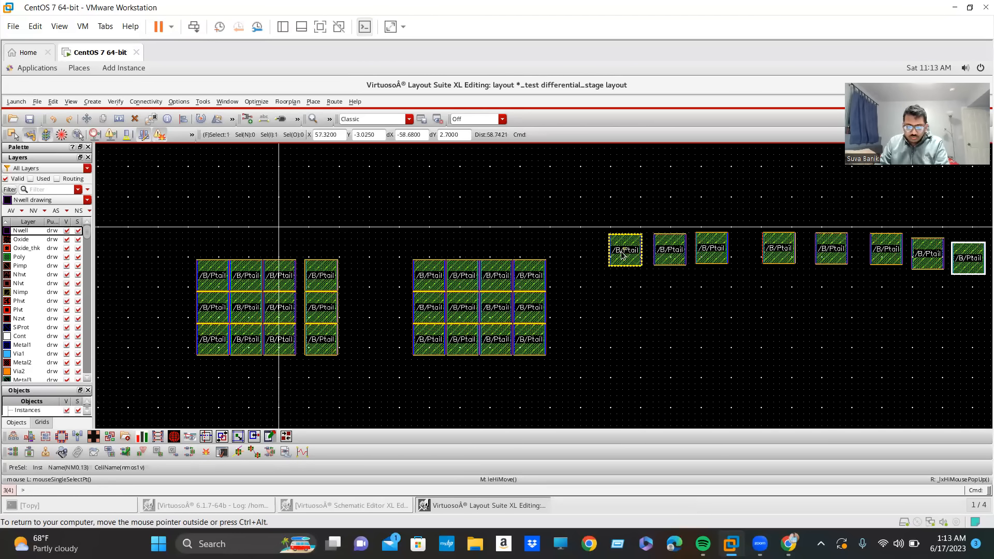
{"action": "scroll", "coordinate": [624, 253], "scroll_direction": "up", "scroll_amount": 1}
{"action": "scroll", "coordinate": [779, 280], "scroll_direction": "up", "scroll_amount": 1}
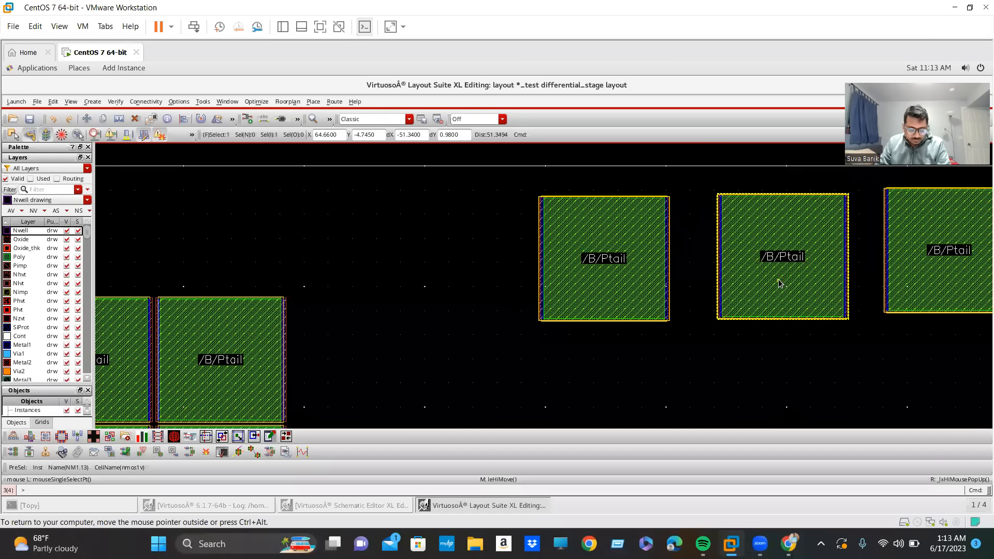
{"action": "left_click_drag", "start_coordinate": [768, 275], "coordinate": [741, 280]}
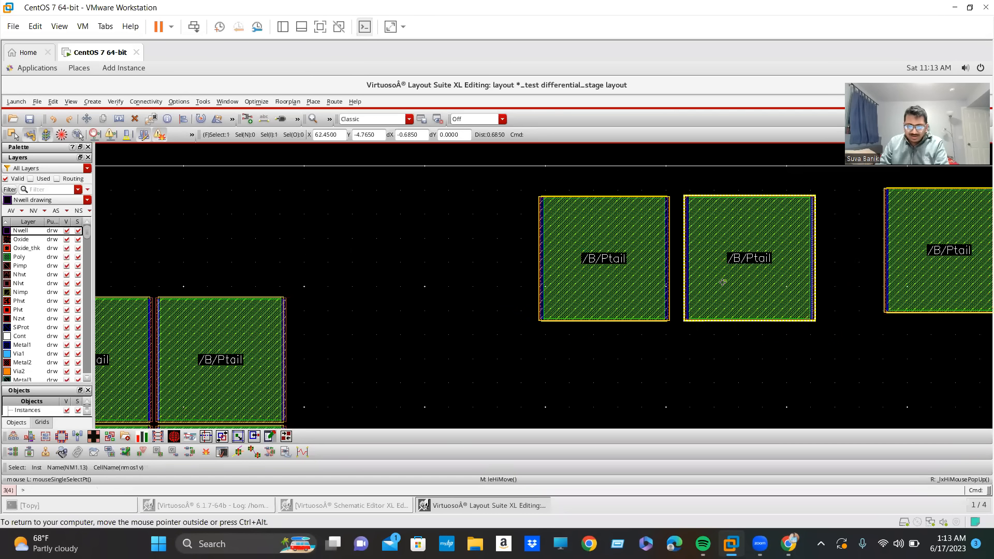
{"action": "key", "text": "Right"}
{"action": "left_click_drag", "start_coordinate": [710, 284], "coordinate": [658, 294]}
Move NM0.14 and NM0.15 left in turn to close the gaps after the row's third device.
{"action": "scroll", "coordinate": [656, 294], "scroll_direction": "down", "scroll_amount": 1}
{"action": "left_click", "coordinate": [814, 291]}
{"action": "left_click_drag", "start_coordinate": [814, 290], "coordinate": [724, 296]}
{"action": "left_click", "coordinate": [903, 291]}
{"action": "left_click_drag", "start_coordinate": [903, 290], "coordinate": [791, 296]}
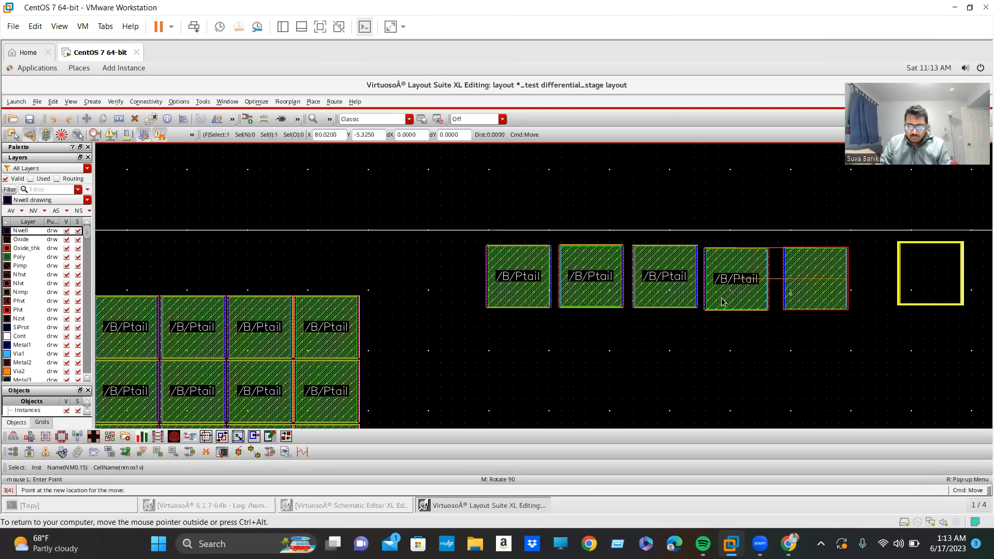
Bring NM1.16 left beside NM0.15 and tighten the remaining small gaps around these two devices.
{"action": "scroll", "coordinate": [655, 299], "scroll_direction": "down", "scroll_amount": 1}
{"action": "scroll", "coordinate": [655, 299], "scroll_direction": "up", "scroll_amount": 1}
{"action": "scroll", "coordinate": [582, 296], "scroll_direction": "down", "scroll_amount": 1}
{"action": "scroll", "coordinate": [606, 295], "scroll_direction": "down", "scroll_amount": 2}
{"action": "scroll", "coordinate": [611, 296], "scroll_direction": "up", "scroll_amount": 2}
{"action": "left_click", "coordinate": [718, 281]}
{"action": "left_click_drag", "start_coordinate": [718, 284], "coordinate": [644, 286]}
{"action": "scroll", "coordinate": [616, 290], "scroll_direction": "up", "scroll_amount": 3}
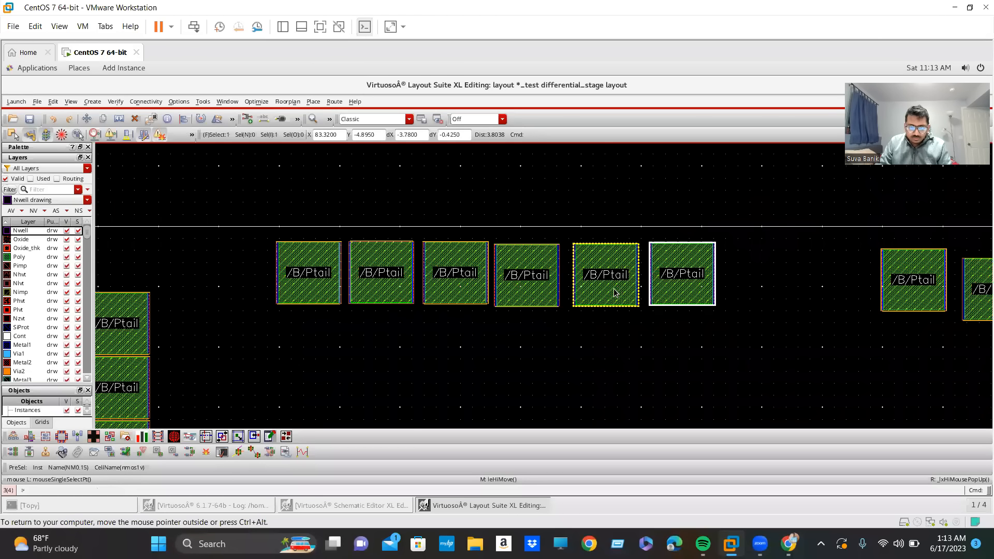
{"action": "scroll", "coordinate": [572, 291], "scroll_direction": "down", "scroll_amount": 4}
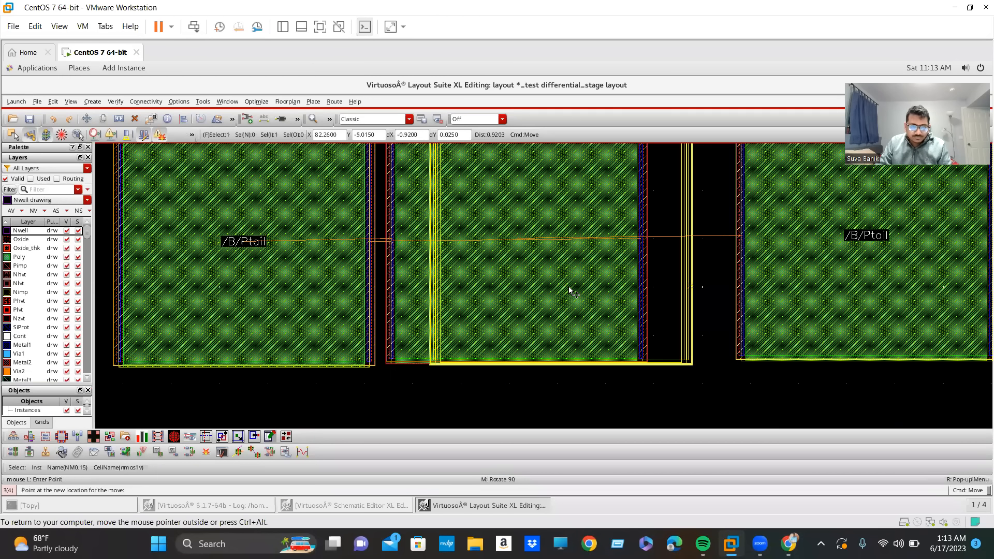
{"action": "left_click_drag", "start_coordinate": [659, 294], "coordinate": [643, 294]}
Move NM1.15 and NM0.16 left in turn so they follow NM1.16 in the row.
{"action": "left_click_drag", "start_coordinate": [899, 300], "coordinate": [734, 293]}
{"action": "scroll", "coordinate": [733, 293], "scroll_direction": "down", "scroll_amount": 2}
{"action": "left_click_drag", "start_coordinate": [848, 299], "coordinate": [755, 292]}
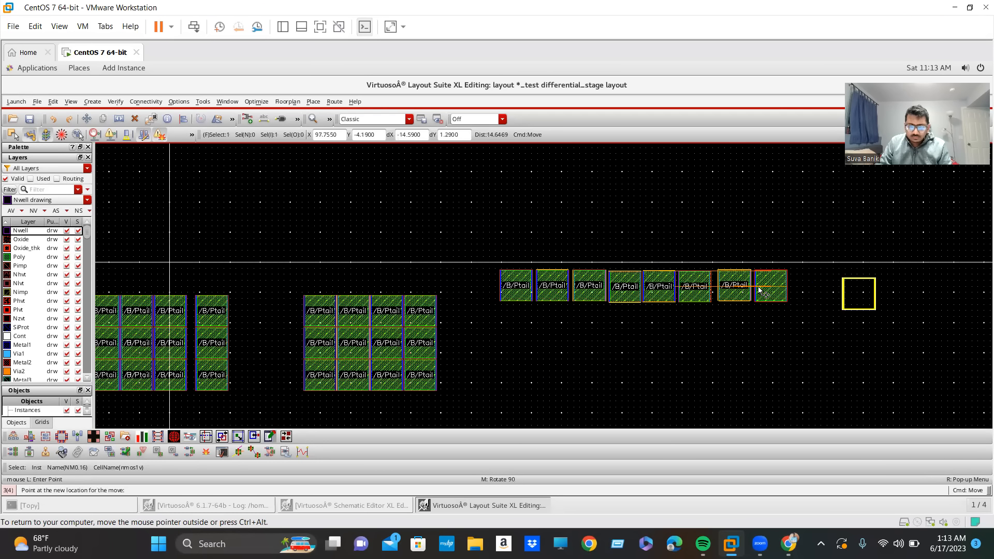
{"action": "scroll", "coordinate": [756, 293], "scroll_direction": "up", "scroll_amount": 2}
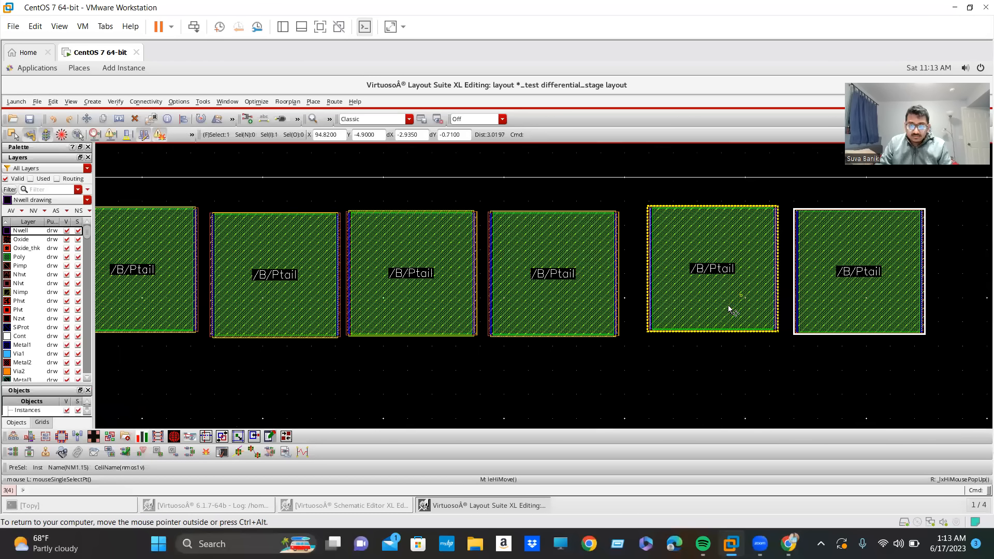
{"action": "key", "text": "m"}
{"action": "left_click", "coordinate": [729, 309]}
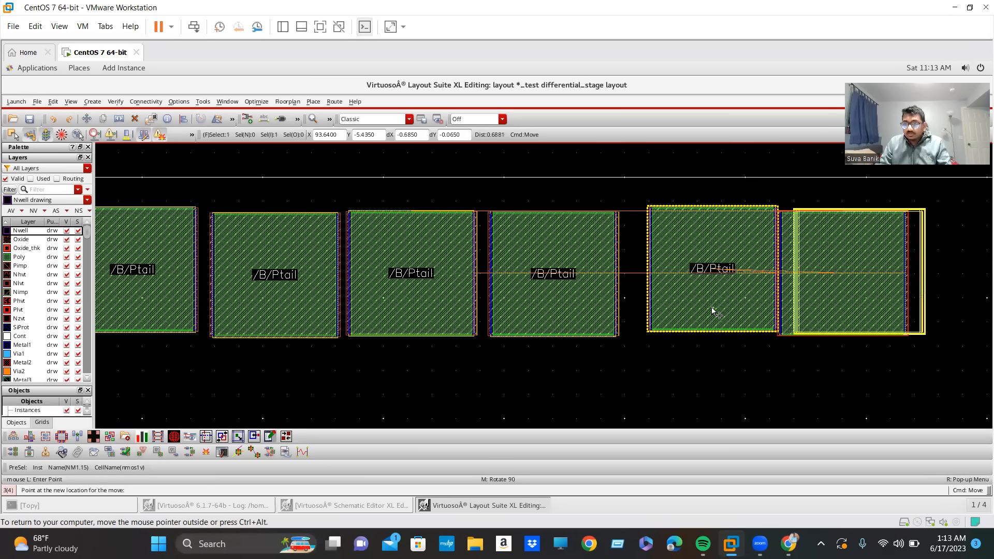
{"action": "key", "text": "Escape"}
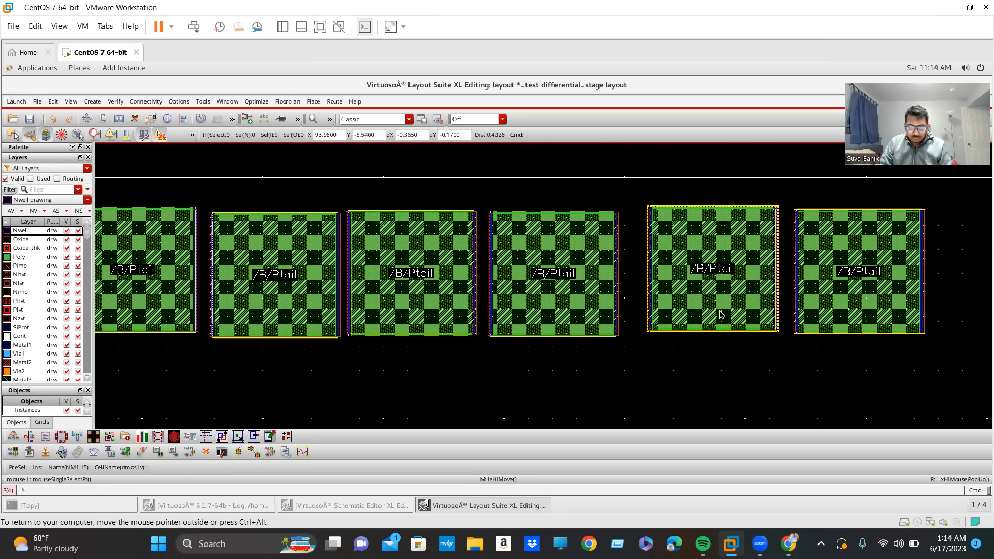
Nudge NM1.15 and NM0.16 further left to match the even, narrow spacing of the row, and clear the selection.
{"action": "key", "text": "m"}
{"action": "left_click", "coordinate": [720, 313]}
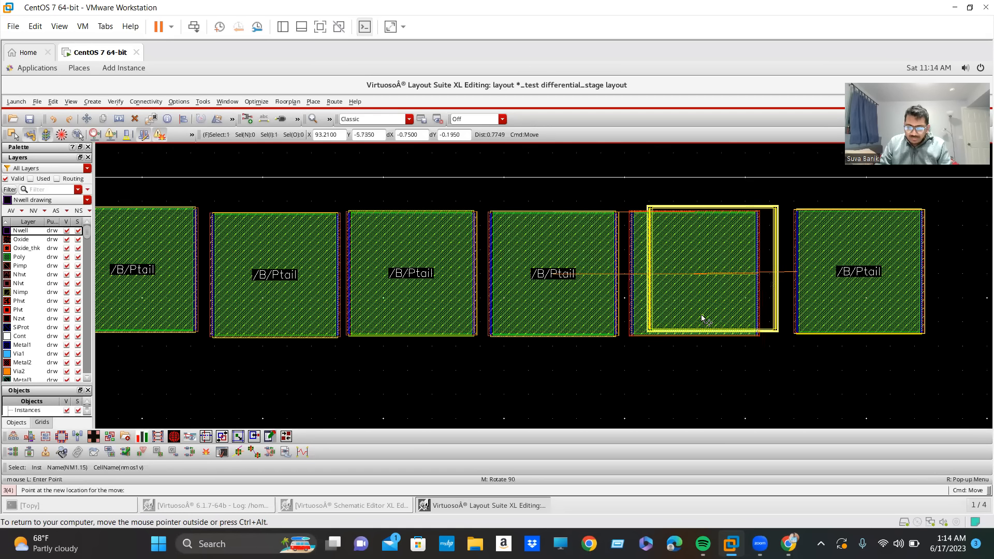
{"action": "key", "text": "Escape"}
{"action": "left_click", "coordinate": [833, 313]}
{"action": "key", "text": "m"}
{"action": "left_click", "coordinate": [834, 312]}
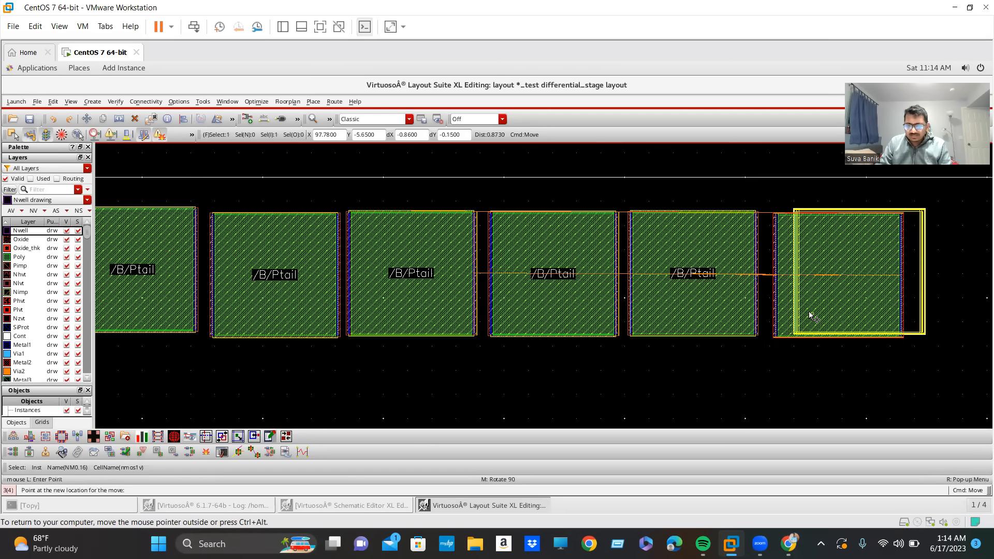
{"action": "left_click", "coordinate": [808, 313]}
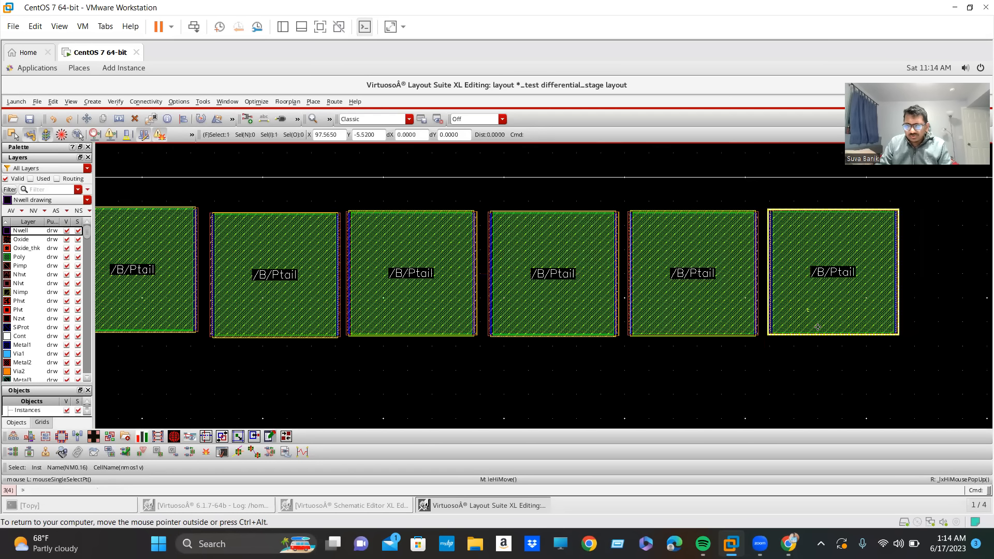
{"action": "left_click", "coordinate": [827, 360]}
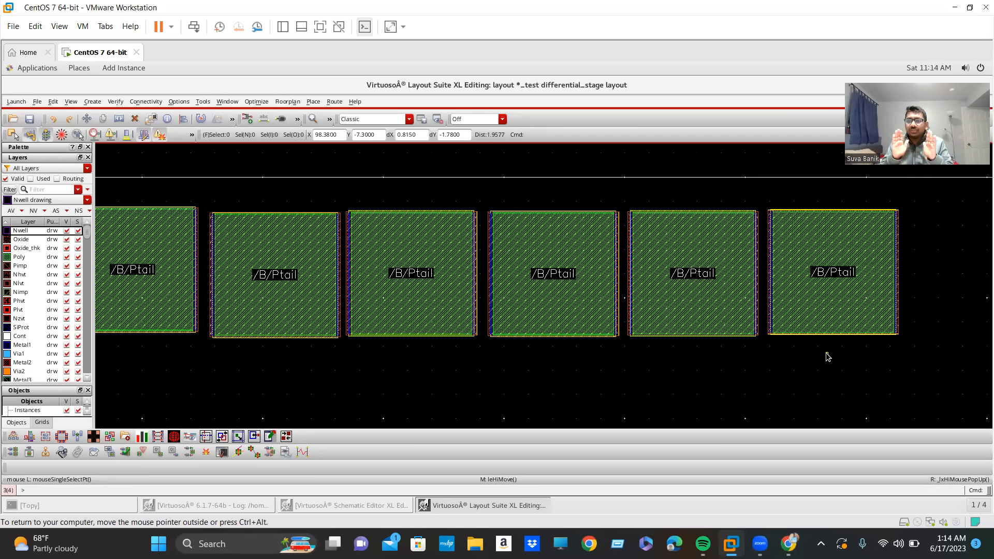
Check the instance order of the eight-device row by selecting its devices one after another.
{"action": "scroll", "coordinate": [828, 357], "scroll_direction": "down", "scroll_amount": 5, "text": "ctrl"}
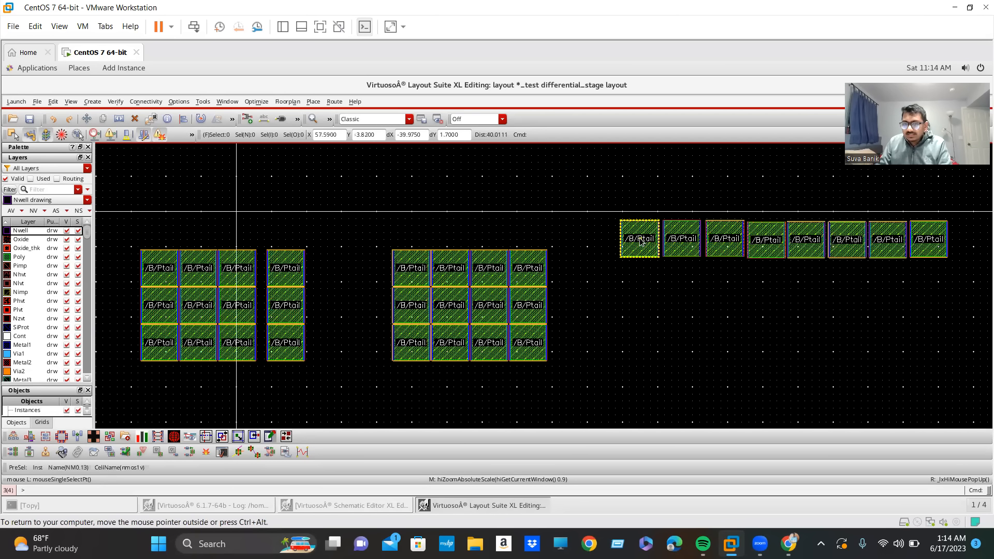
{"action": "left_click", "coordinate": [732, 251]}
{"action": "left_click", "coordinate": [779, 253]}
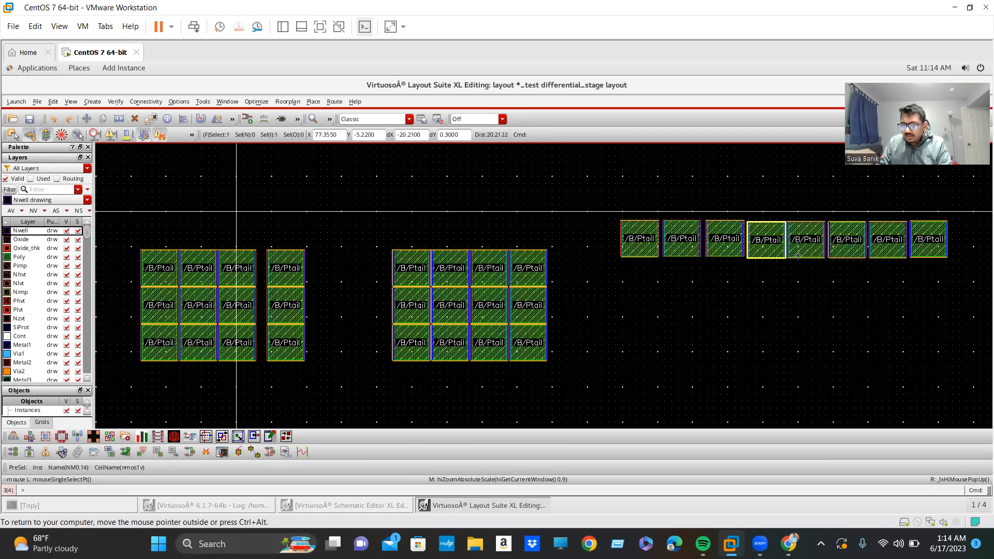
{"action": "left_click", "coordinate": [817, 244]}
{"action": "left_click", "coordinate": [859, 248]}
{"action": "left_click", "coordinate": [914, 241]}
{"action": "left_click", "coordinate": [646, 328]}
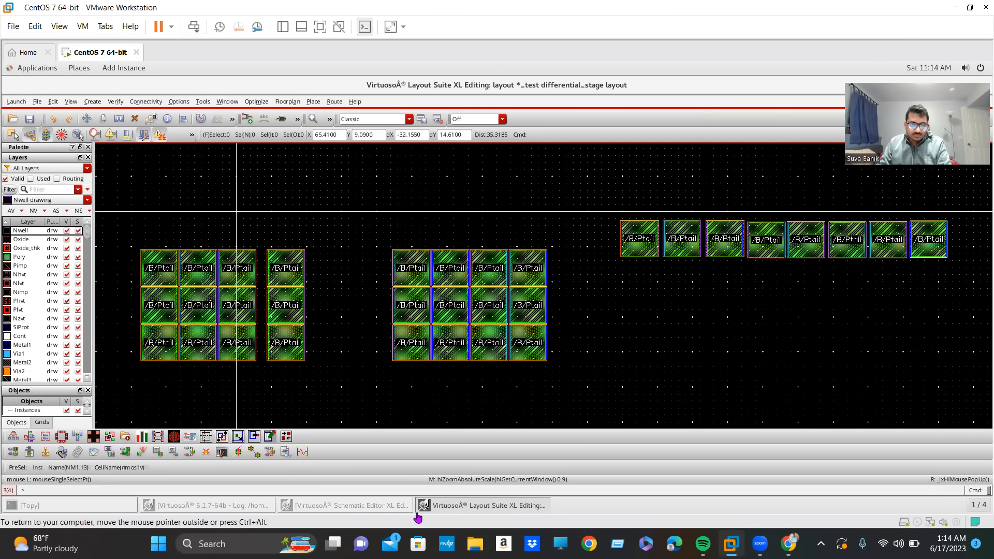
Select NM0 in the schematic to highlight its devices in the layout row, and return to the layout.
{"action": "left_click", "coordinate": [468, 507]}
{"action": "left_click", "coordinate": [417, 505]}
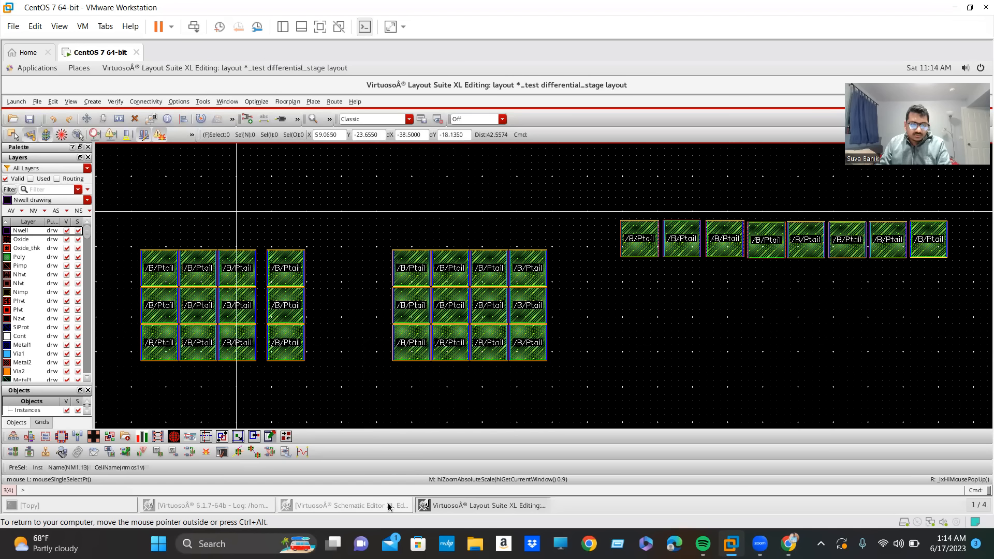
{"action": "left_click", "coordinate": [388, 506]}
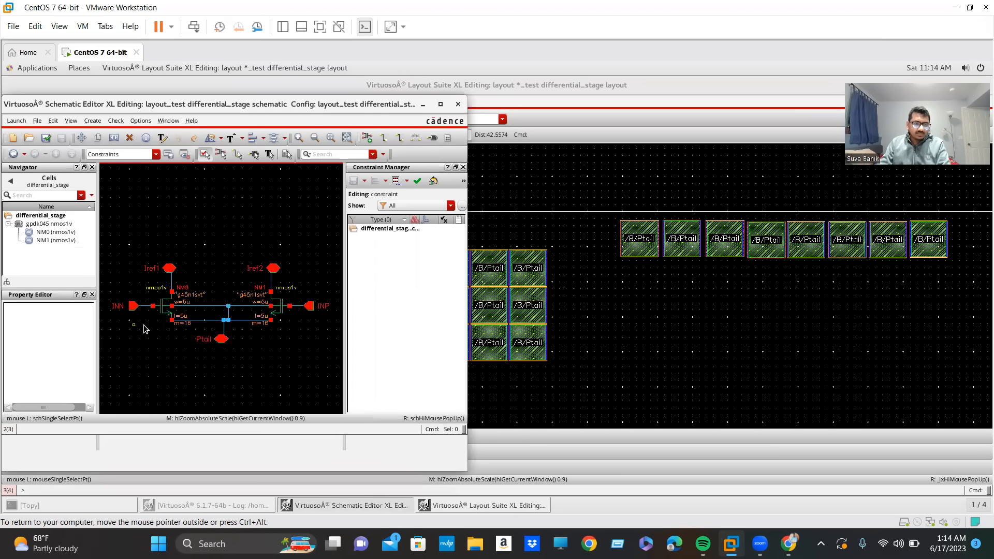
{"action": "left_click", "coordinate": [162, 313]}
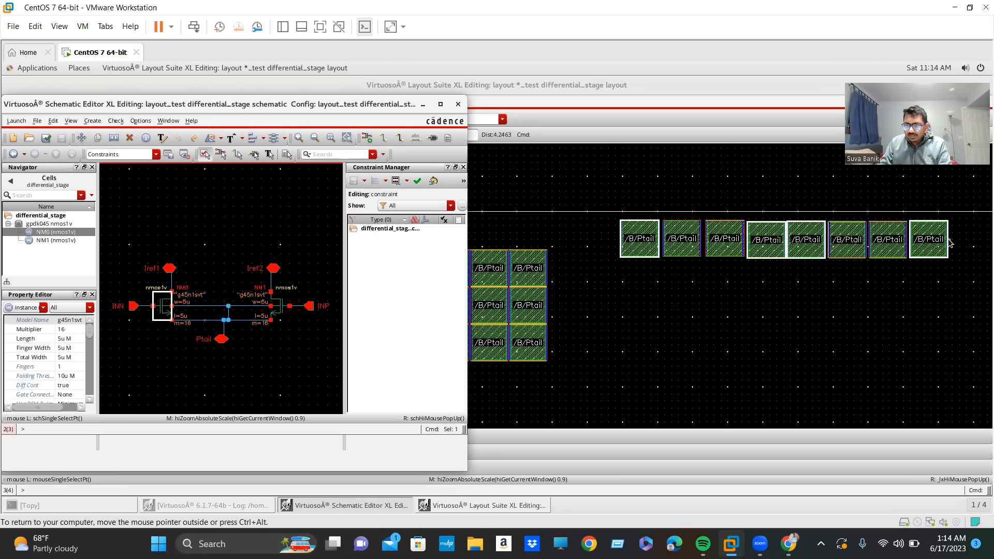
{"action": "left_click", "coordinate": [423, 106]}
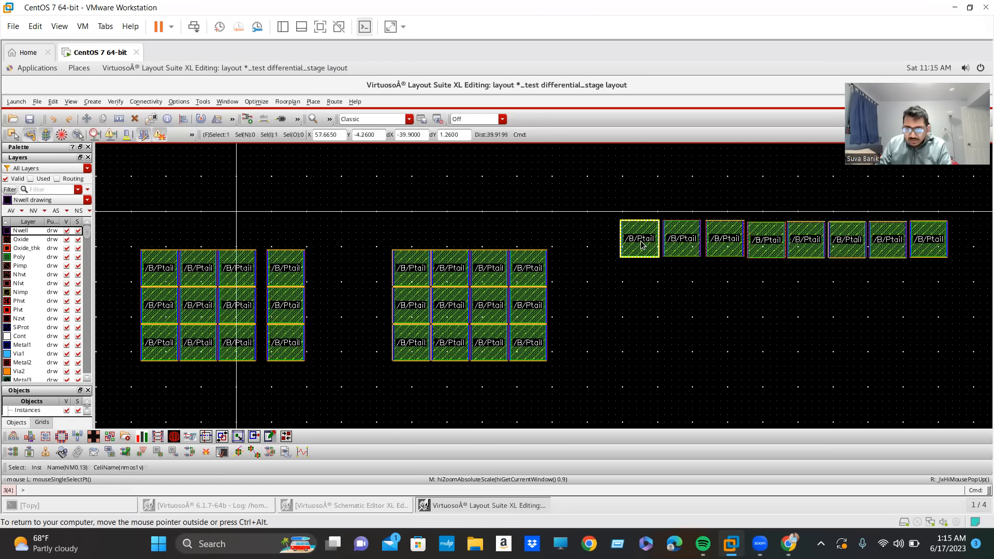
Start a second row by moving the first NM1 column's top device (NM1.9) directly below NM0.13.
{"action": "left_click", "coordinate": [422, 268]}
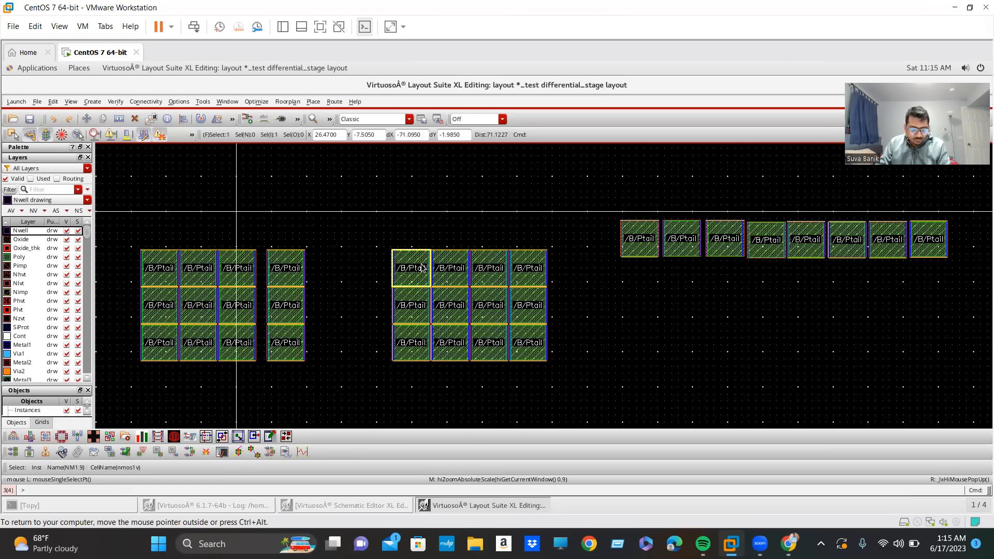
{"action": "key", "text": "m"}
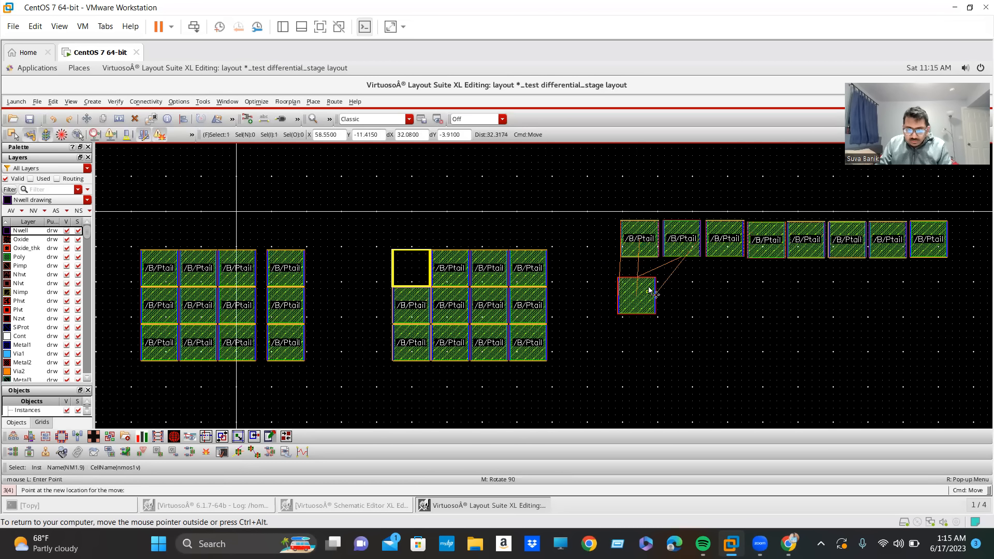
{"action": "left_click", "coordinate": [651, 279]}
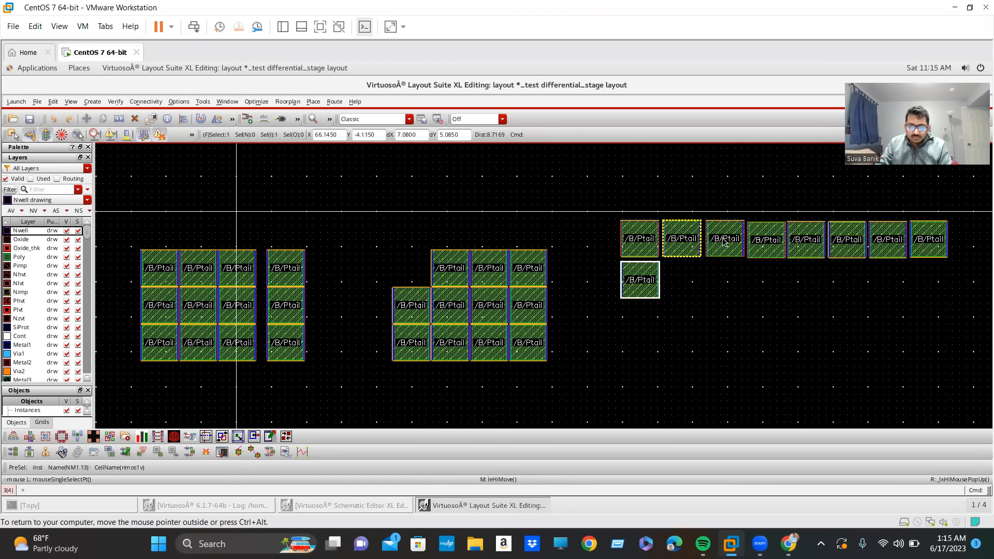
Move the upper two devices of the separate NM0 column into the second row, to the right of NM1.9.
{"action": "left_click", "coordinate": [281, 263]}
{"action": "left_click_drag", "start_coordinate": [281, 263], "coordinate": [686, 276]}
{"action": "left_click", "coordinate": [285, 303]}
{"action": "left_click_drag", "start_coordinate": [285, 303], "coordinate": [731, 275]}
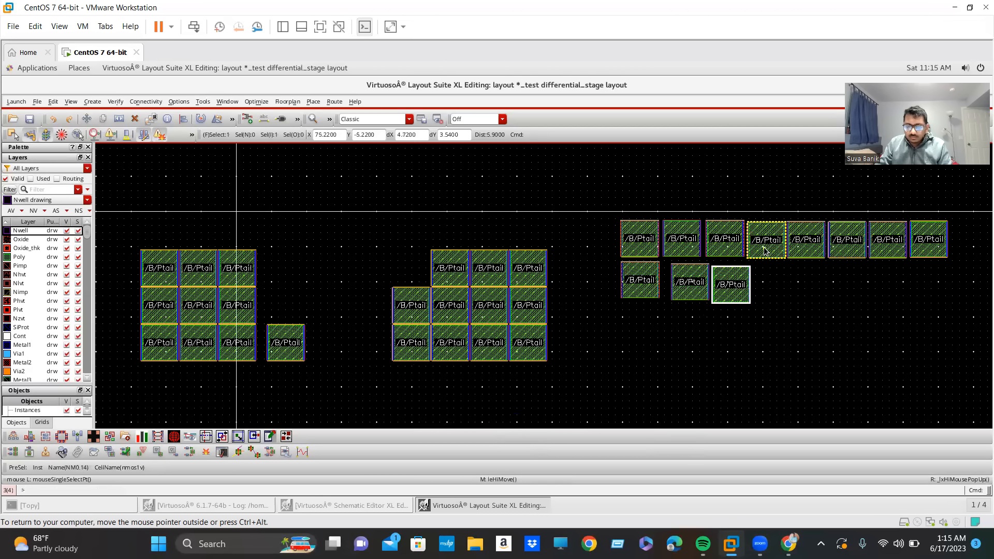
Extend the second row with the top devices of the last NM1, second NM1 and third NM0 columns, in that order.
{"action": "left_click", "coordinate": [761, 245]}
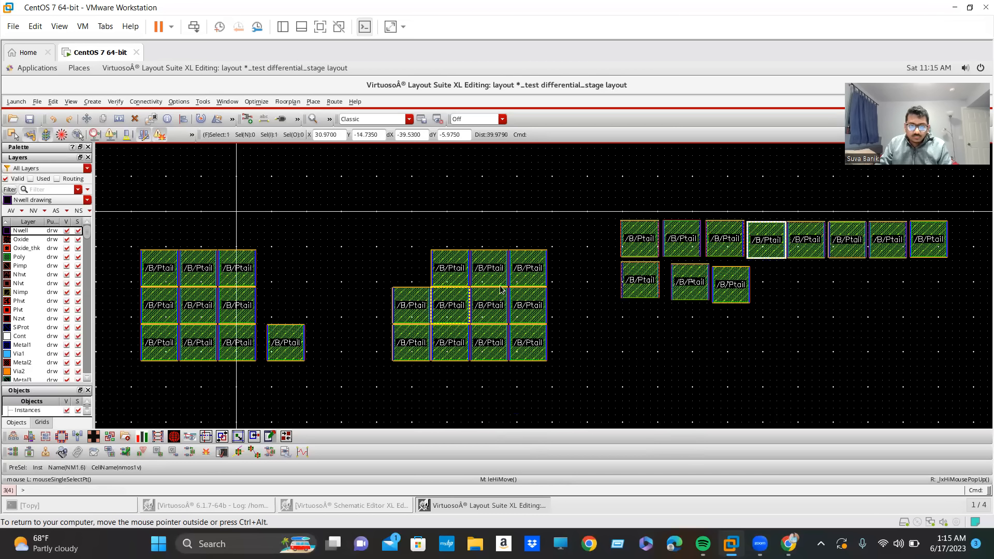
{"action": "left_click", "coordinate": [534, 280]}
{"action": "left_click_drag", "start_coordinate": [534, 280], "coordinate": [780, 299]}
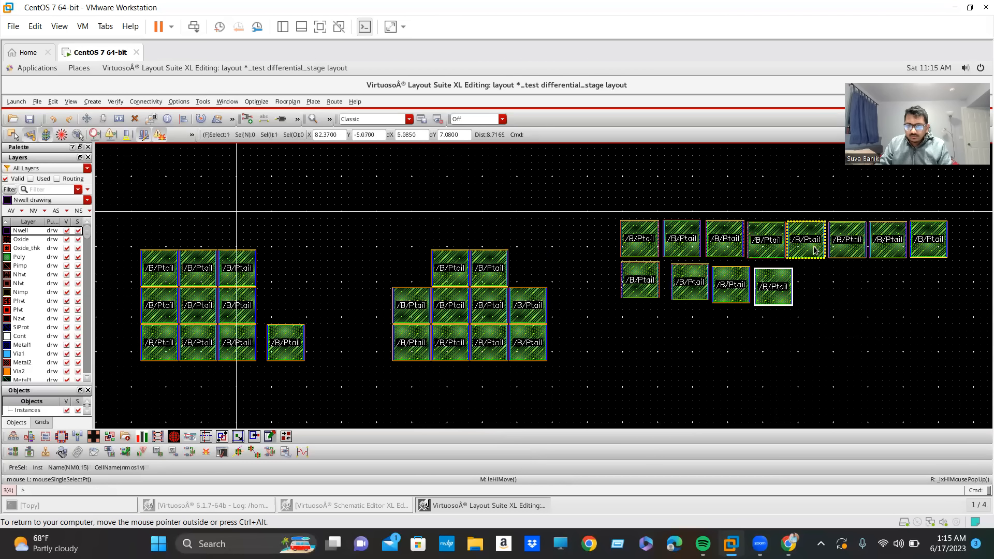
{"action": "left_click_drag", "start_coordinate": [444, 262], "coordinate": [811, 281]}
{"action": "left_click_drag", "start_coordinate": [251, 269], "coordinate": [868, 270]}
{"action": "key", "text": "m"}
{"action": "left_click", "coordinate": [243, 304]}
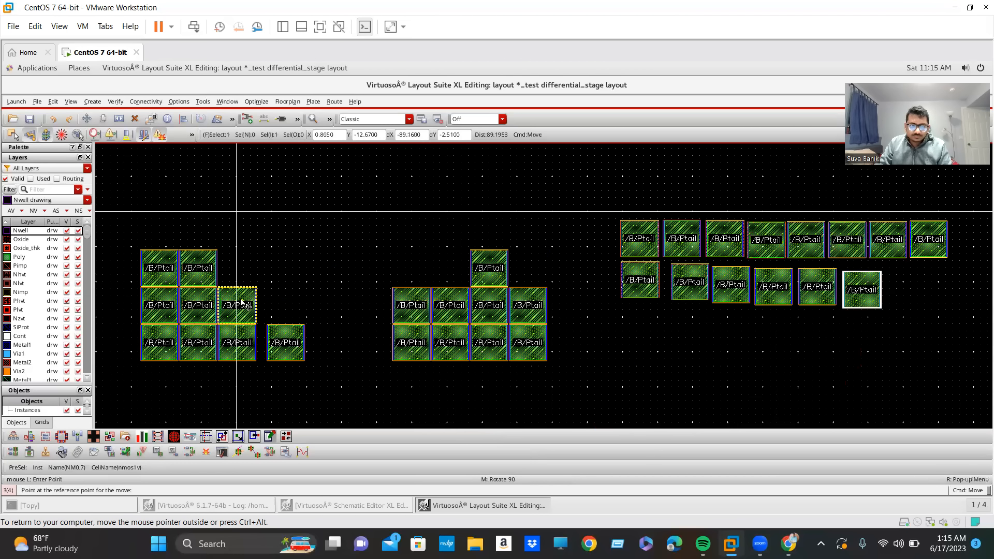
{"action": "key", "text": "Escape"}
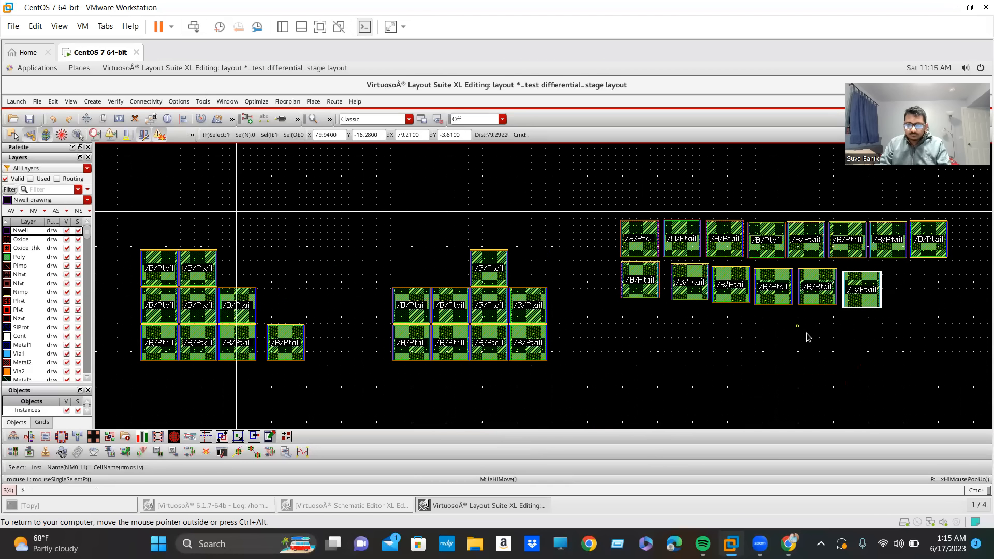
Complete the second row by moving the top devices of the remaining NM0 and NM1 columns, NM0.10 and NM1.11, to its right end.
{"action": "left_click", "coordinate": [197, 271]}
{"action": "key", "text": "m"}
{"action": "left_click", "coordinate": [196, 271]}
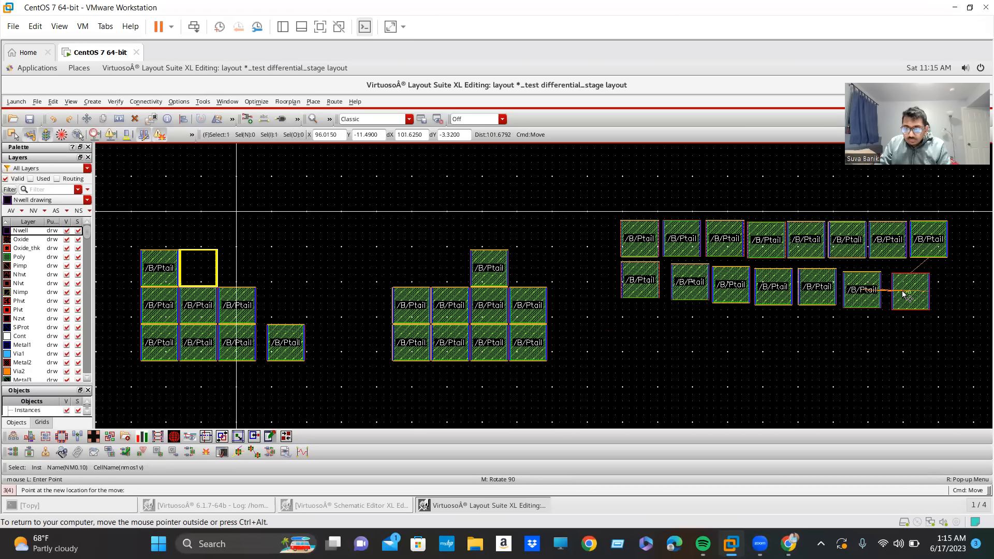
{"action": "left_click", "coordinate": [900, 294]}
{"action": "left_click", "coordinate": [485, 272]}
{"action": "key", "text": "m"}
{"action": "left_click", "coordinate": [485, 272]}
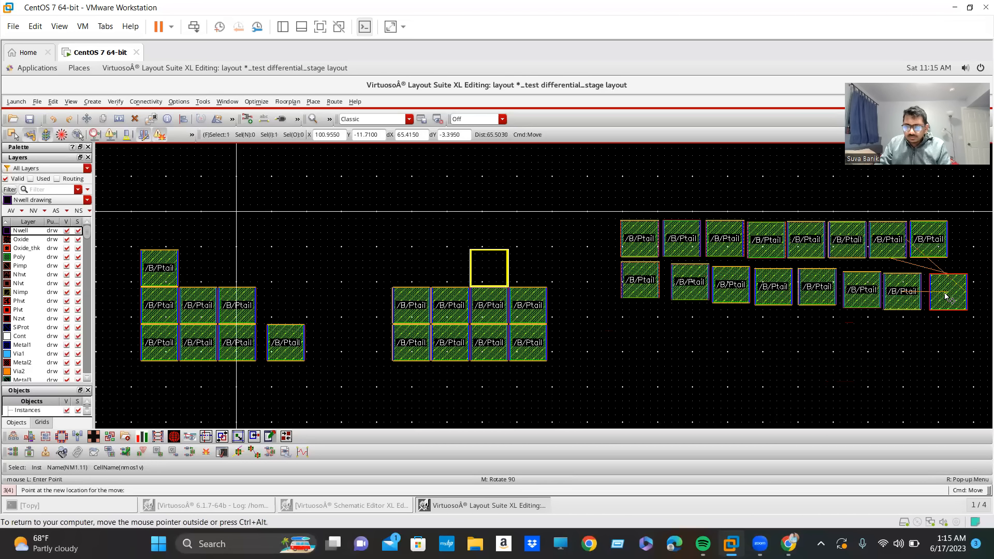
{"action": "left_click", "coordinate": [946, 296]}
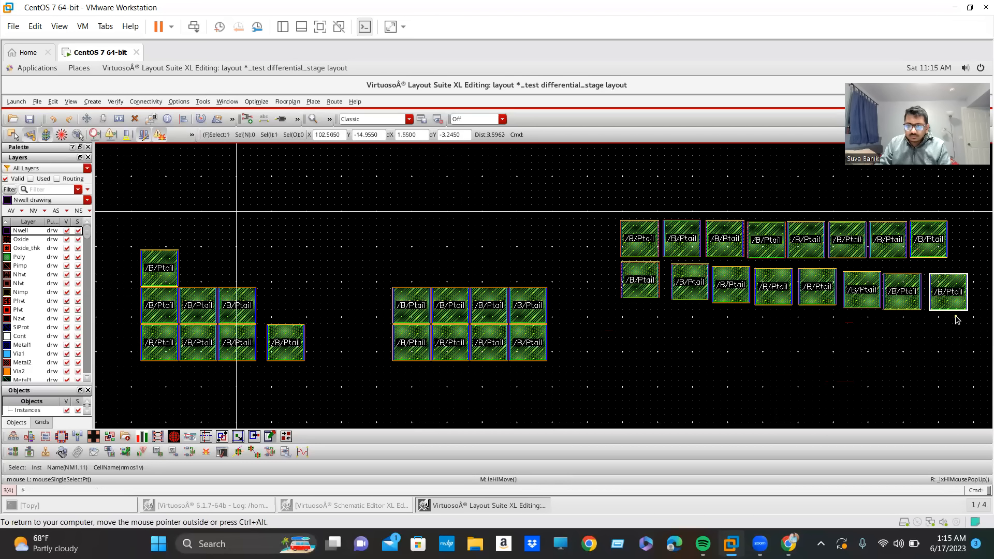
Select NM0 in the schematic to check its highlighted devices in both layout rows, and return to the layout.
{"action": "left_click", "coordinate": [347, 501]}
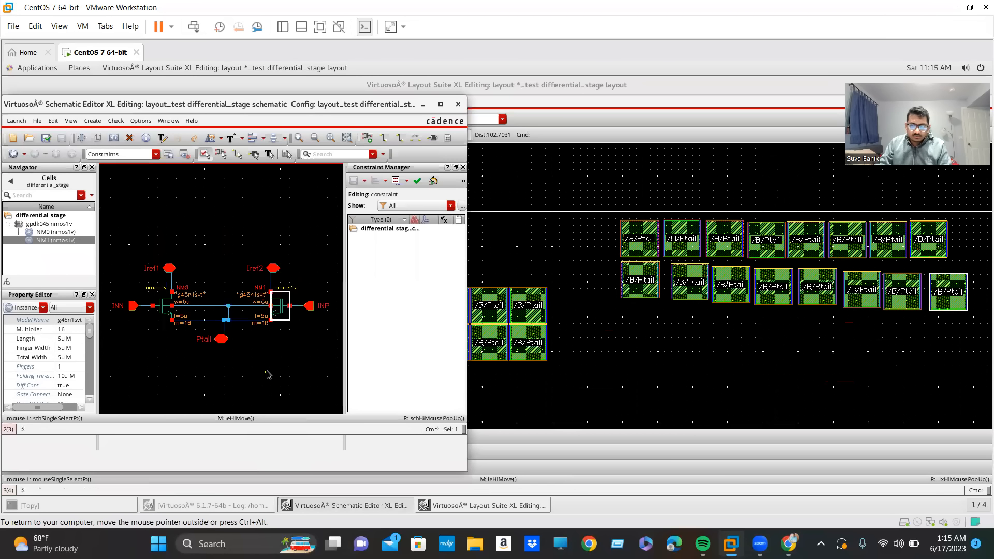
{"action": "left_click", "coordinate": [163, 314]}
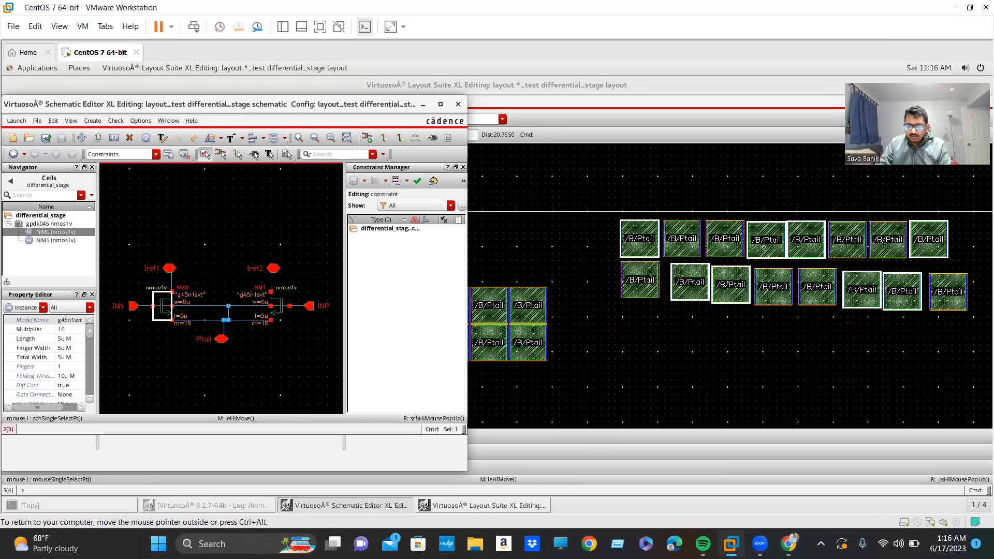
{"action": "left_click", "coordinate": [815, 298]}
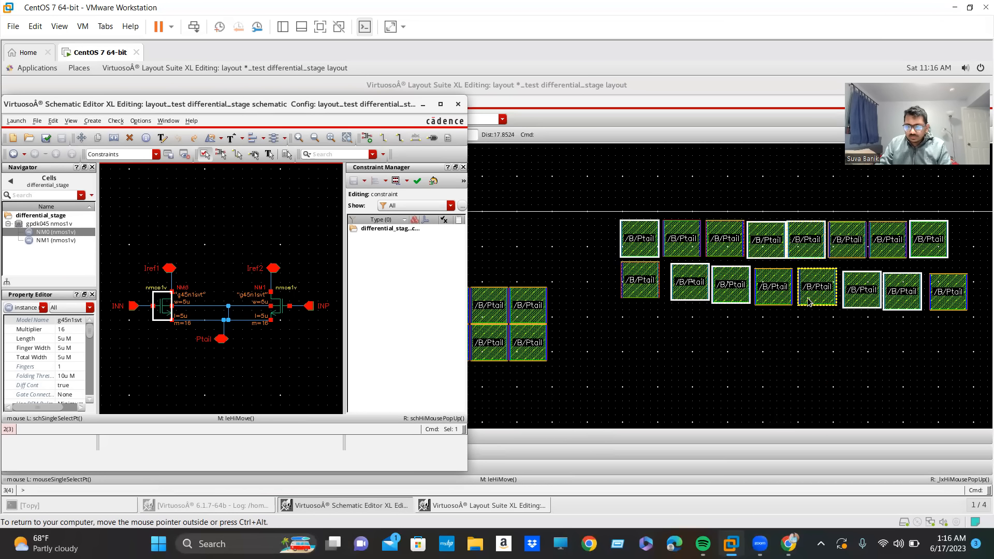
{"action": "left_click", "coordinate": [876, 242]}
{"action": "left_click", "coordinate": [880, 300]}
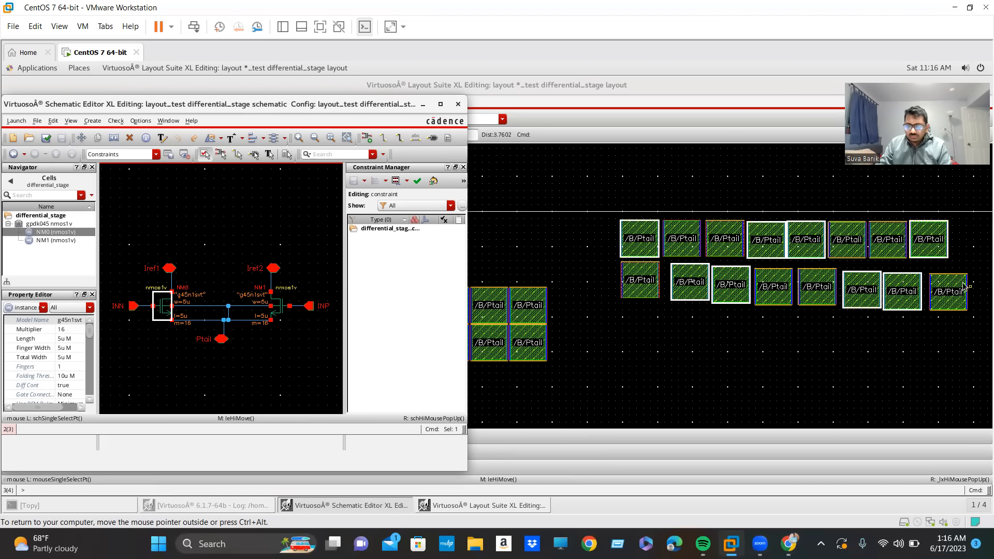
{"action": "left_click", "coordinate": [936, 240]}
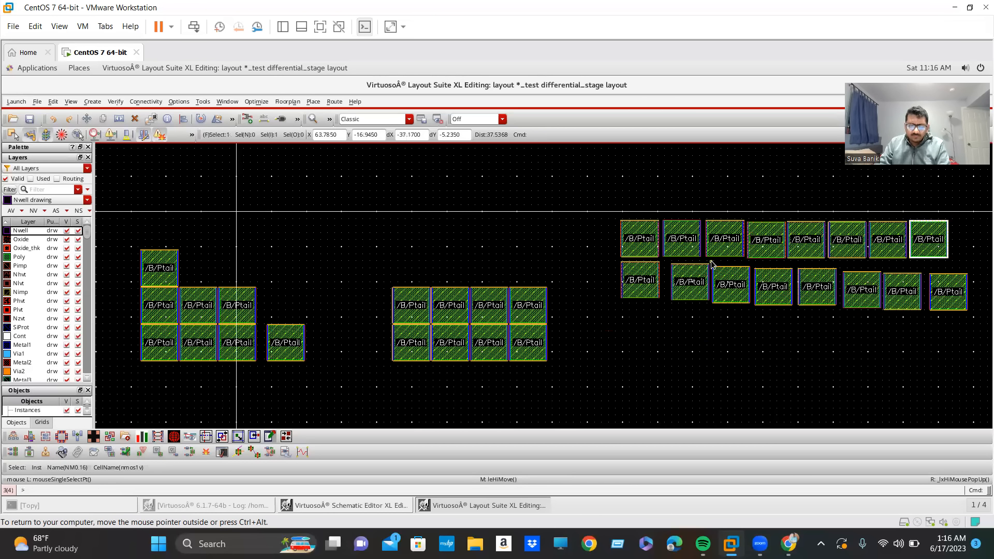
Move the second row's second and third devices up and closer to NM1.9, beneath their first-row counterparts.
{"action": "scroll", "coordinate": [712, 263], "scroll_direction": "up", "scroll_amount": 2}
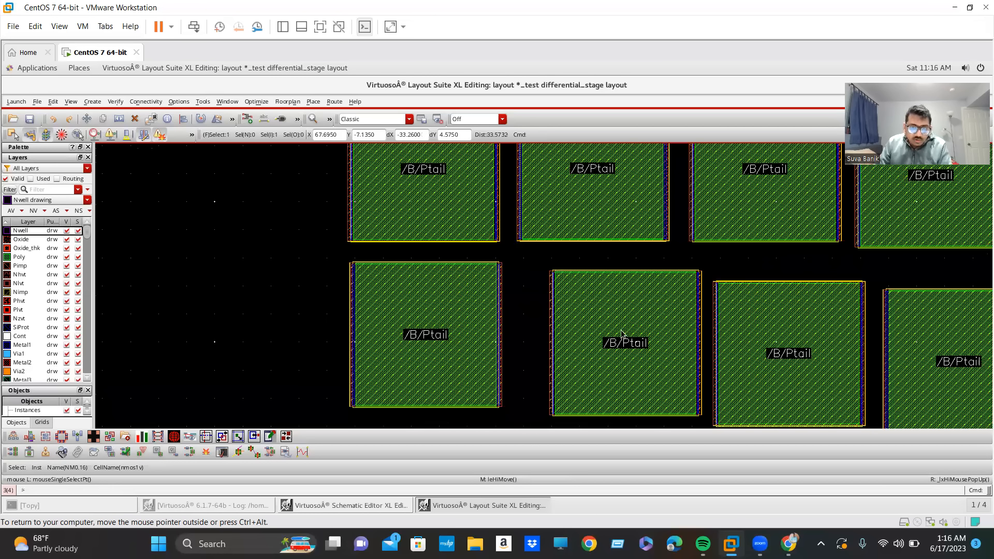
{"action": "scroll", "coordinate": [582, 296], "scroll_direction": "down", "scroll_amount": 1}
{"action": "scroll", "coordinate": [581, 297], "scroll_direction": "up", "scroll_amount": 3}
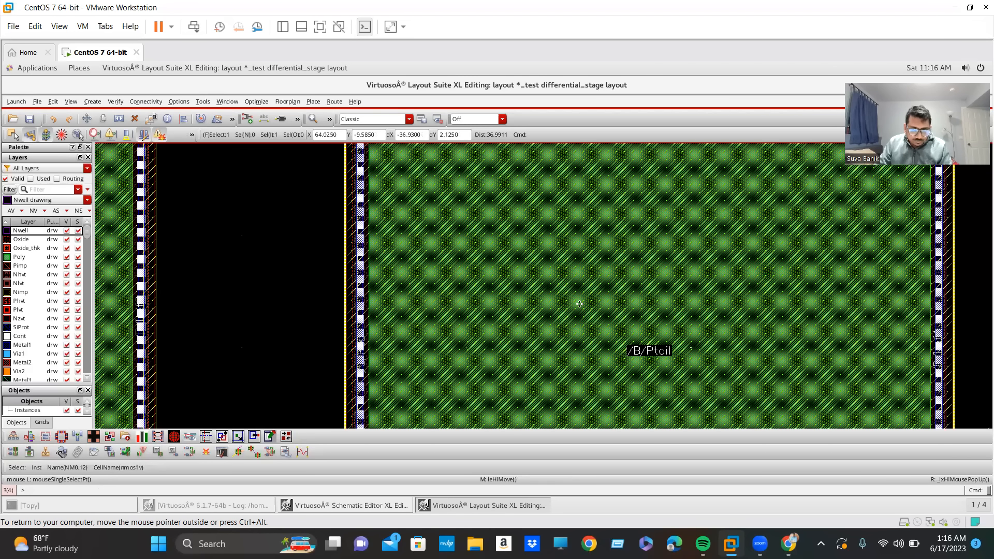
{"action": "key", "text": "m"}
{"action": "scroll", "coordinate": [562, 301], "scroll_direction": "down", "scroll_amount": 3}
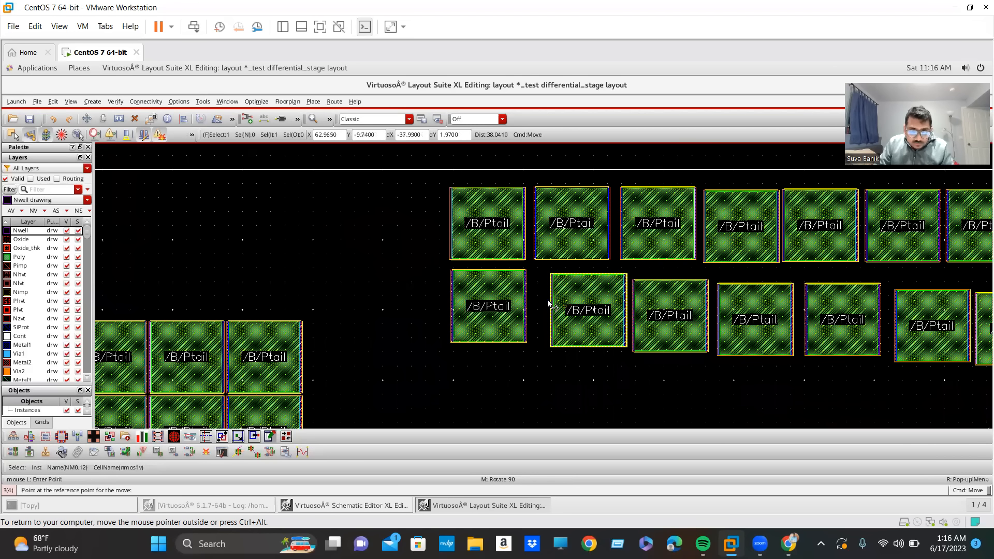
{"action": "left_click", "coordinate": [588, 318]}
{"action": "left_click", "coordinate": [571, 315]}
{"action": "left_click", "coordinate": [667, 313]}
{"action": "key", "text": "m"}
{"action": "left_click", "coordinate": [665, 312]}
{"action": "left_click", "coordinate": [651, 303]}
Shift NM1.12 and NM1.10 in the second row up and left to close the gaps beside the third device.
{"action": "left_click", "coordinate": [760, 322]}
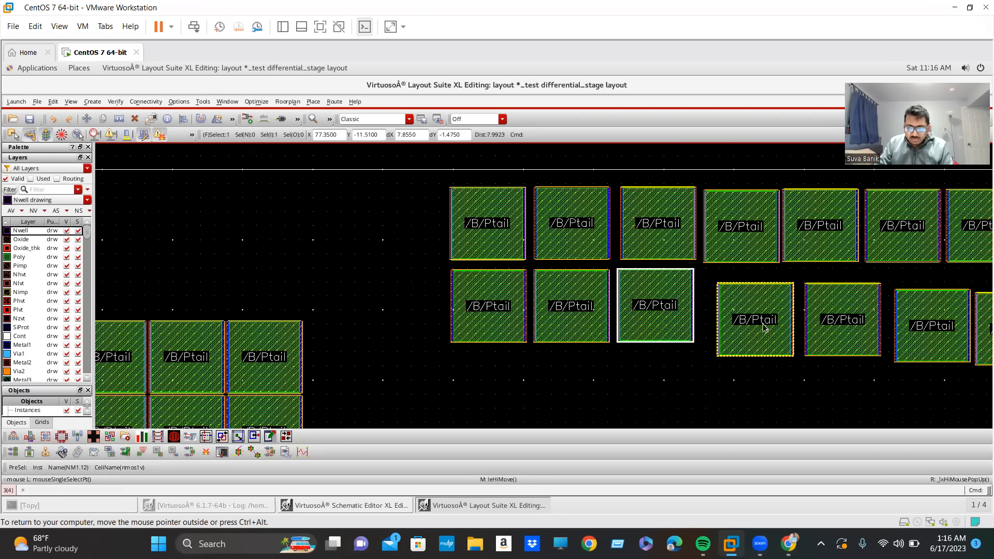
{"action": "key", "text": "m"}
{"action": "left_click", "coordinate": [761, 322]}
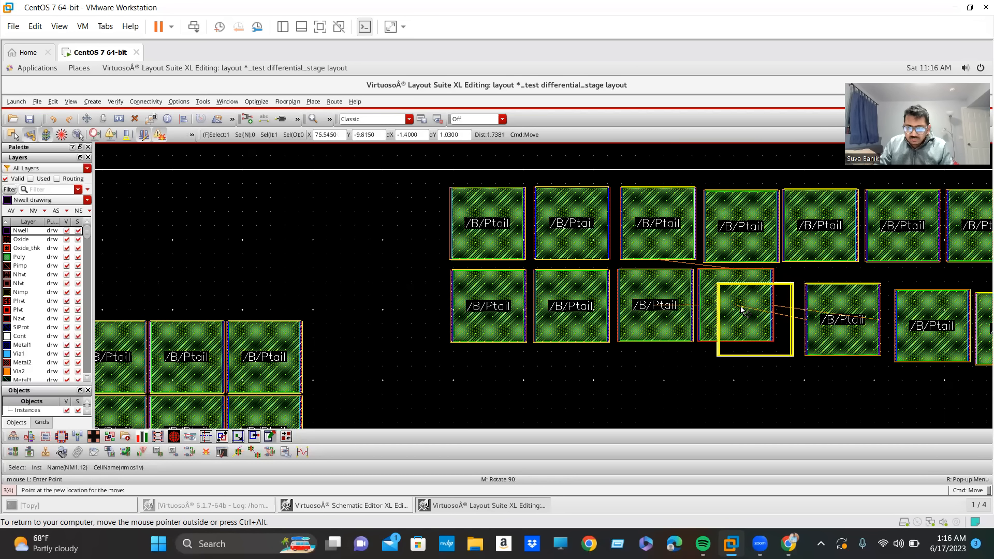
{"action": "left_click", "coordinate": [745, 313]}
{"action": "left_click", "coordinate": [835, 325]}
{"action": "key", "text": "m"}
{"action": "left_click", "coordinate": [833, 325]}
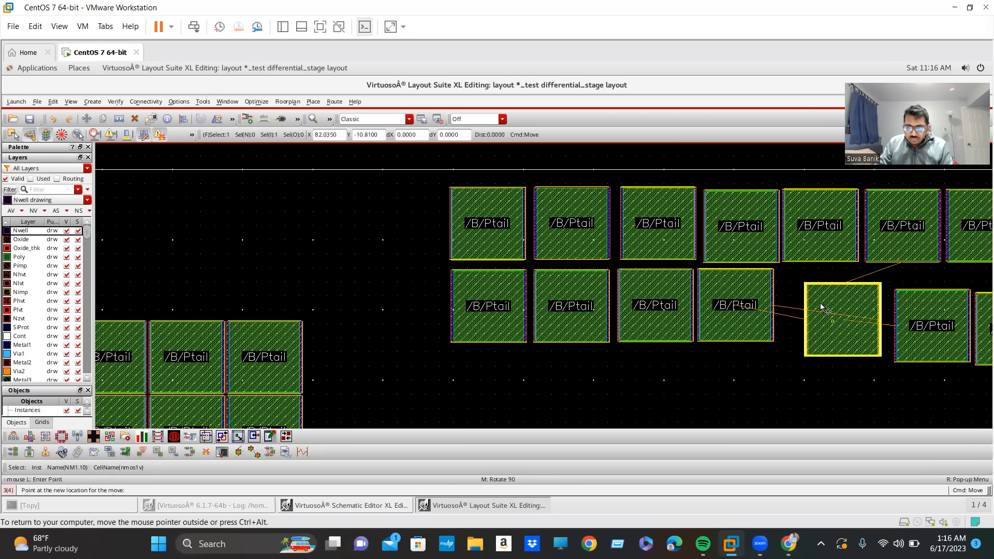
{"action": "left_click", "coordinate": [788, 299]}
Move the second row's sixth device, NM0.11, up and left next to NM1.10.
{"action": "scroll", "coordinate": [825, 335], "scroll_direction": "down", "scroll_amount": 2}
{"action": "left_click", "coordinate": [861, 333]}
{"action": "key", "text": "m"}
{"action": "left_click", "coordinate": [859, 330]}
{"action": "left_click", "coordinate": [840, 324]}
{"action": "left_click", "coordinate": [890, 331]}
{"action": "key", "text": "m"}
{"action": "left_click", "coordinate": [890, 332]}
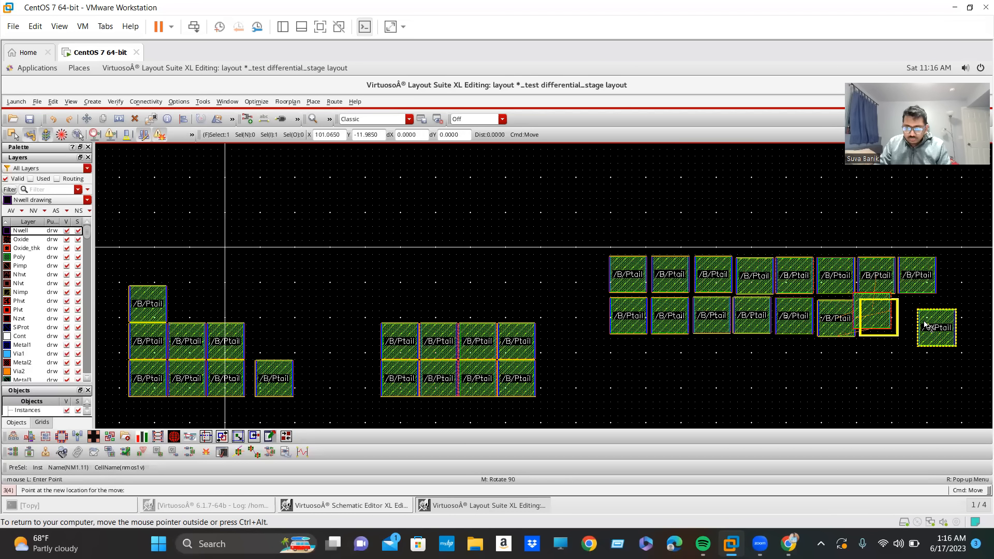
{"action": "key", "text": "Escape"}
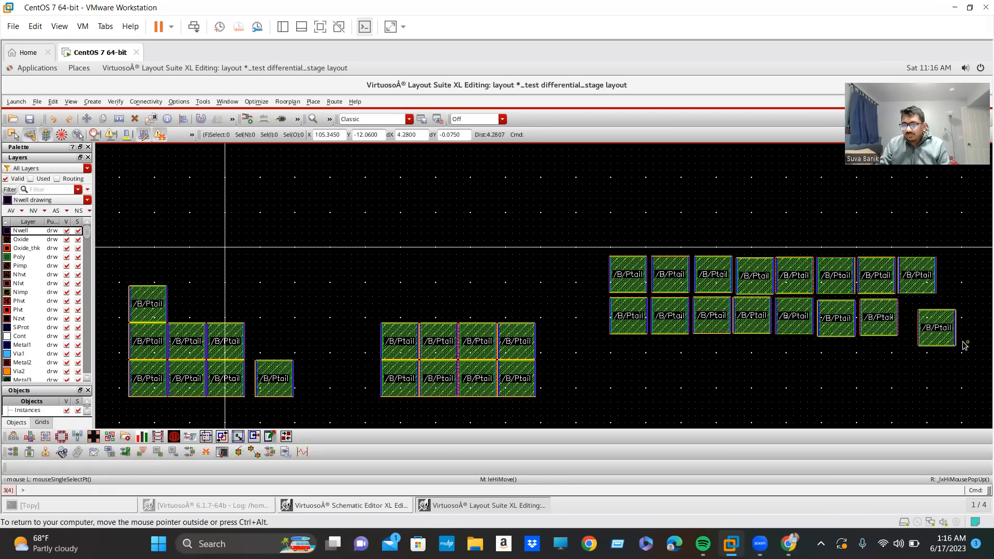
Start Quick Align on the second row's last device, NM1.11, and limit the layer list to used layers.
{"action": "scroll", "coordinate": [965, 346], "scroll_direction": "up", "scroll_amount": 2, "text": "ctrl"}
{"action": "scroll", "coordinate": [966, 345], "scroll_direction": "up", "scroll_amount": 2, "text": "ctrl"}
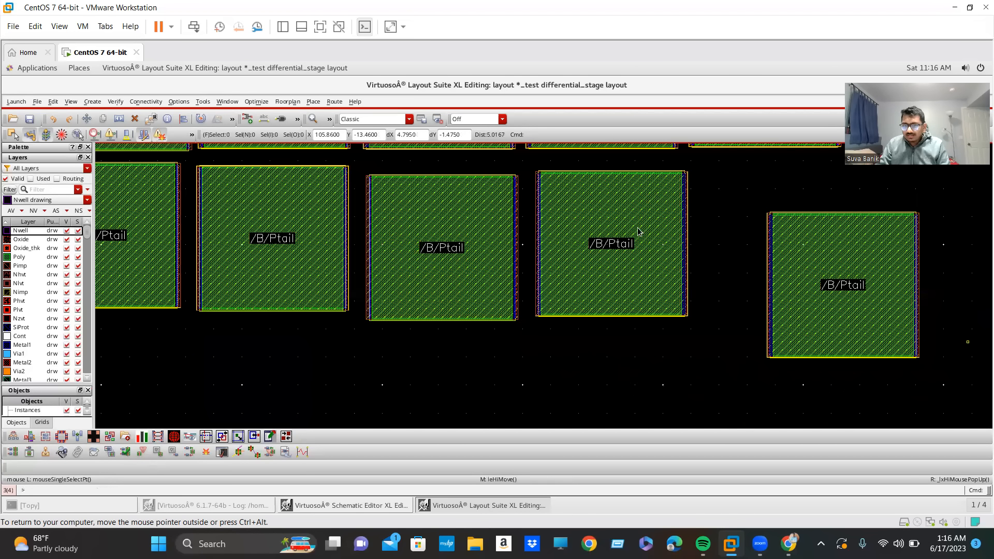
{"action": "left_click", "coordinate": [846, 306]}
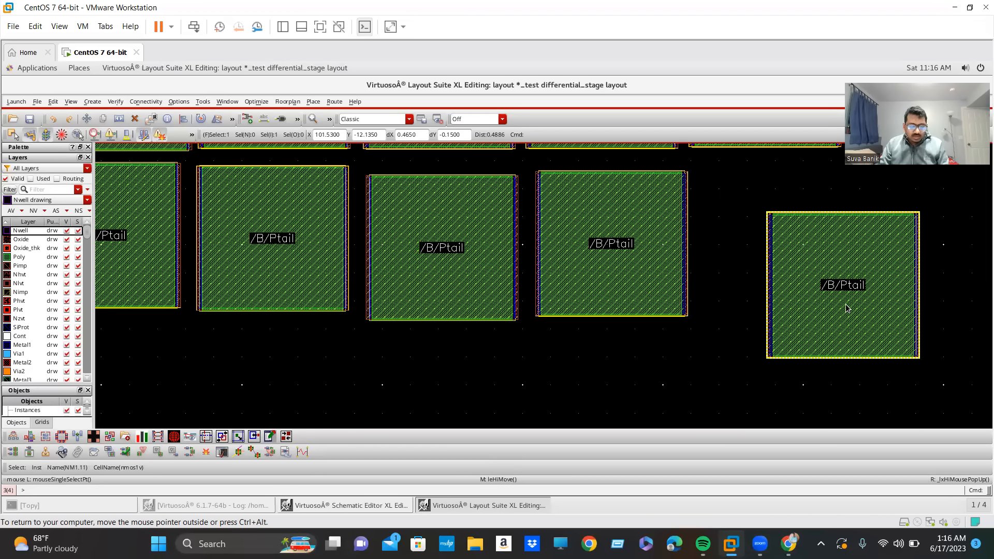
{"action": "key", "text": "a"}
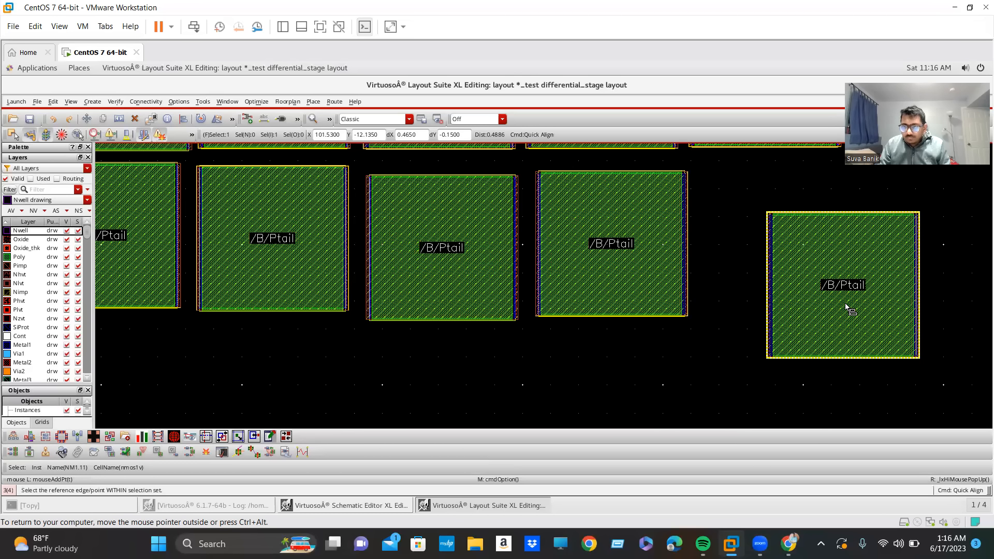
{"action": "left_click", "coordinate": [31, 178]}
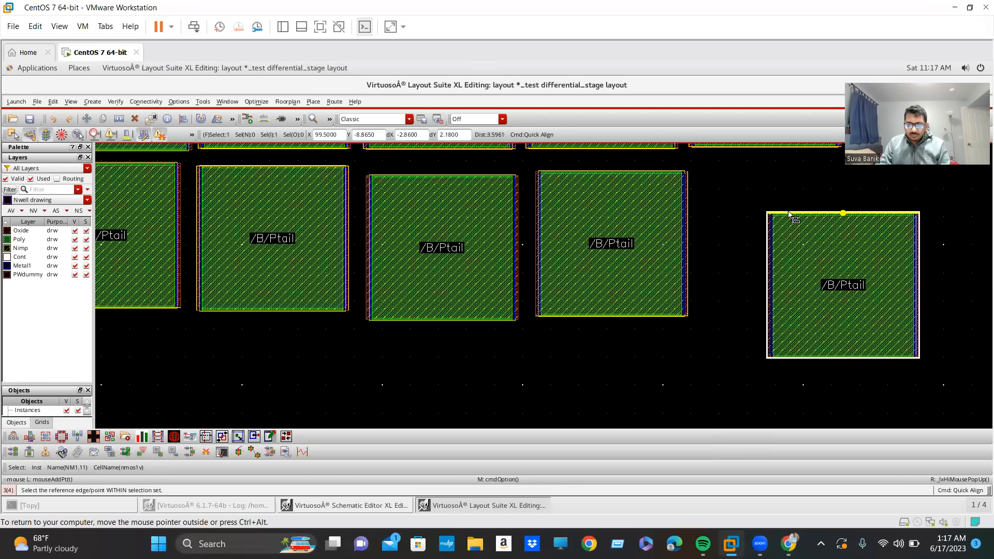
Make Poly the active layer and align the top poly edge of NM1.11 with the top poly edge of neighbouring NM0.10.
{"action": "scroll", "coordinate": [792, 212], "scroll_direction": "up", "scroll_amount": 1, "text": "ctrl"}
{"action": "scroll", "coordinate": [644, 195], "scroll_direction": "up", "scroll_amount": 2, "text": "ctrl"}
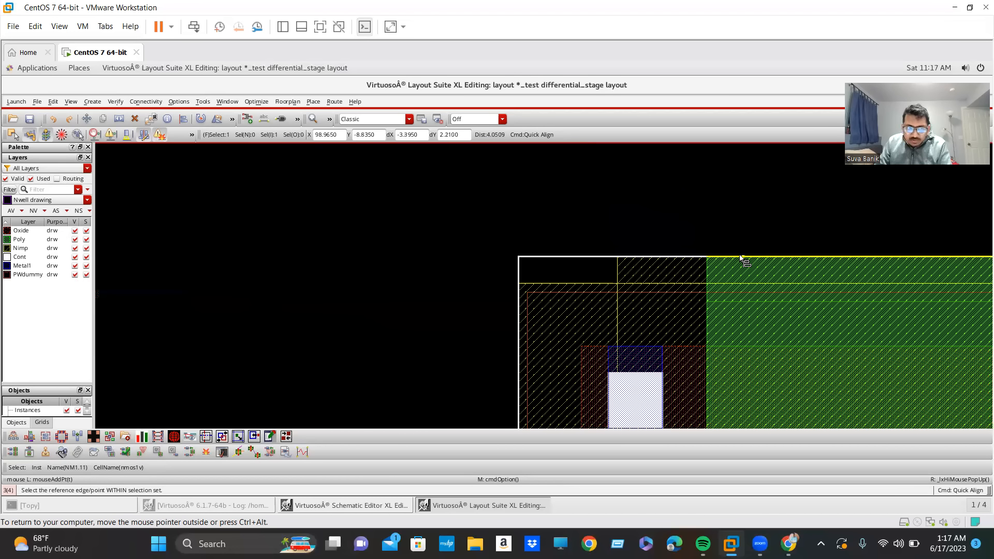
{"action": "left_click", "coordinate": [10, 240]}
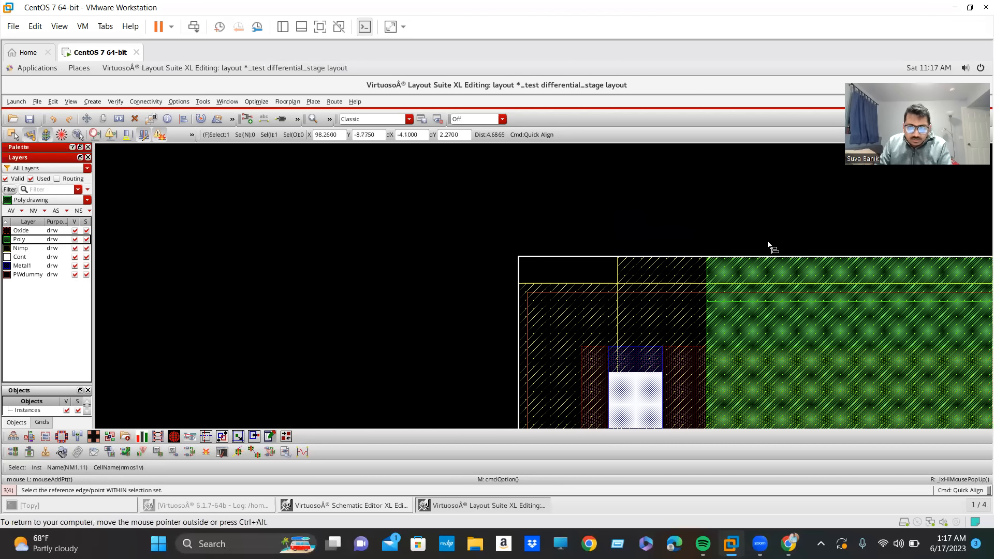
{"action": "left_click", "coordinate": [789, 258]}
{"action": "scroll", "coordinate": [590, 271], "scroll_direction": "down", "scroll_amount": 3, "text": "ctrl"}
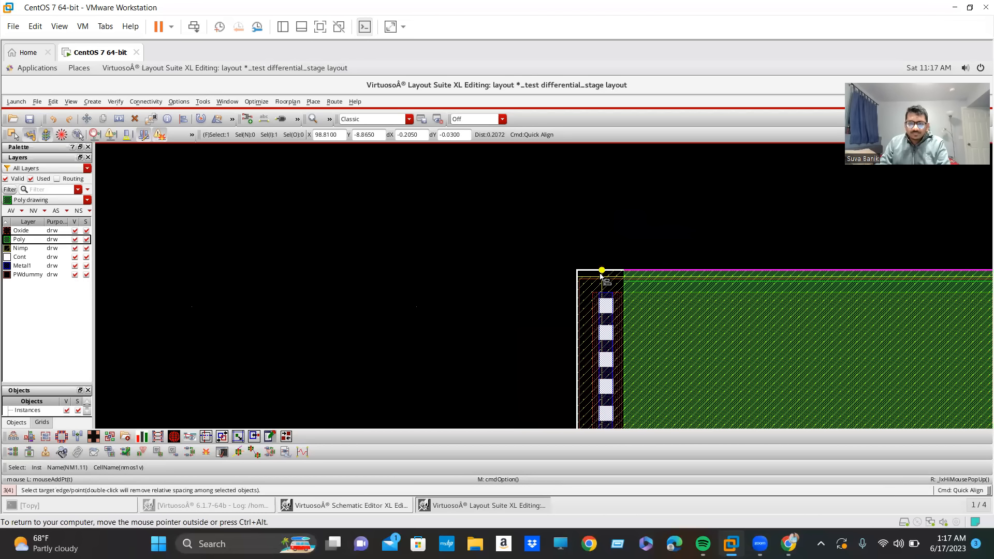
{"action": "scroll", "coordinate": [723, 306], "scroll_direction": "down", "scroll_amount": 2, "text": "ctrl"}
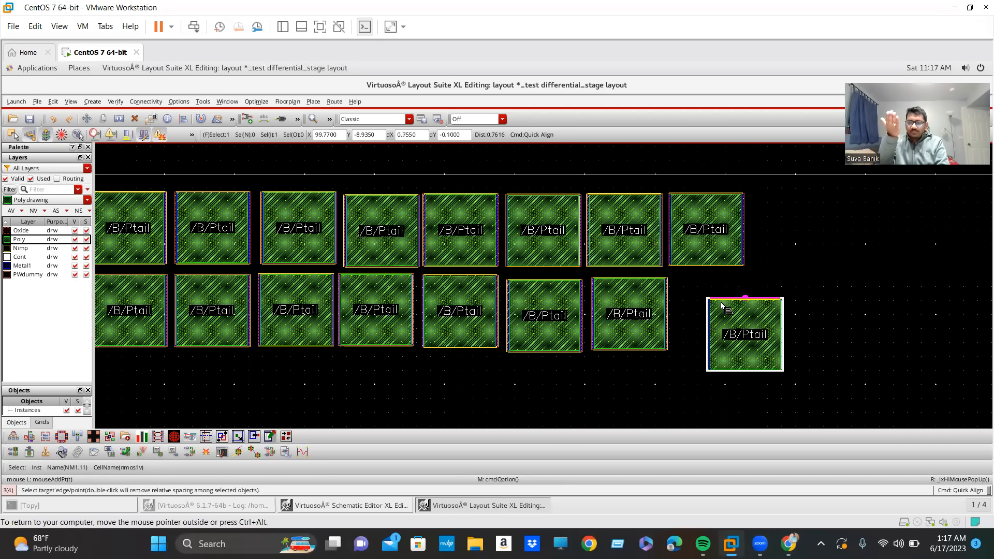
{"action": "scroll", "coordinate": [661, 266], "scroll_direction": "up", "scroll_amount": 2, "text": "ctrl"}
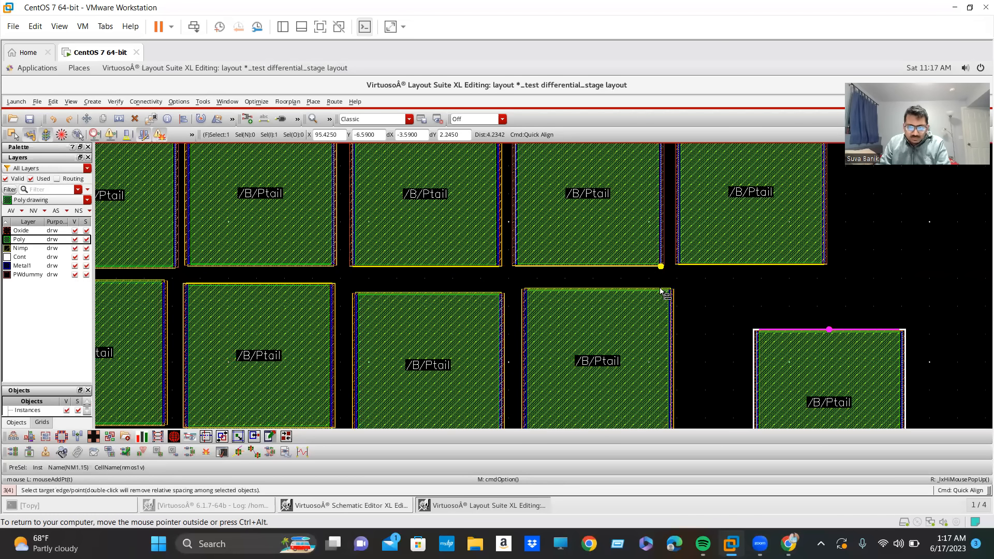
{"action": "scroll", "coordinate": [633, 338], "scroll_direction": "up", "scroll_amount": 4, "text": "ctrl"}
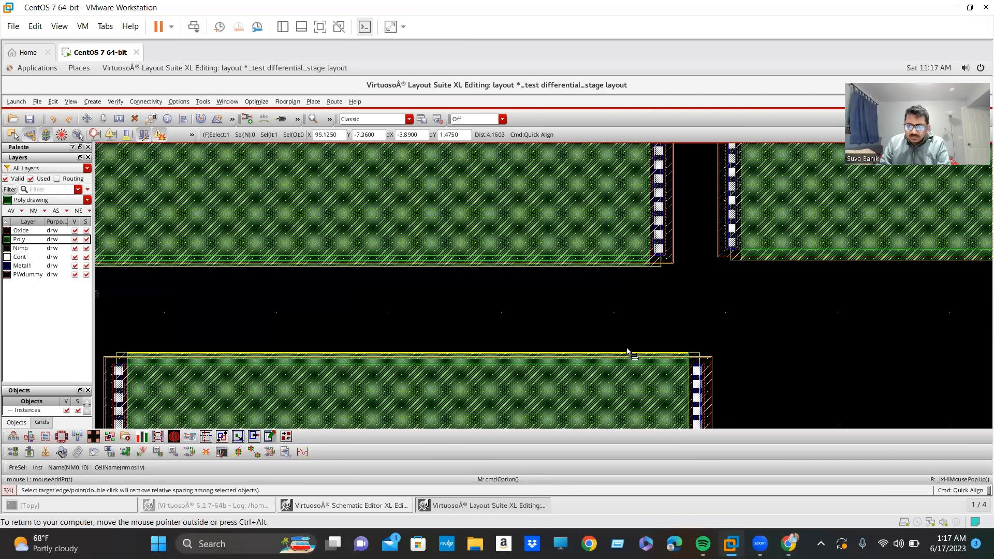
{"action": "left_click", "coordinate": [626, 348]}
{"action": "scroll", "coordinate": [626, 347], "scroll_direction": "down", "scroll_amount": 4, "text": "ctrl"}
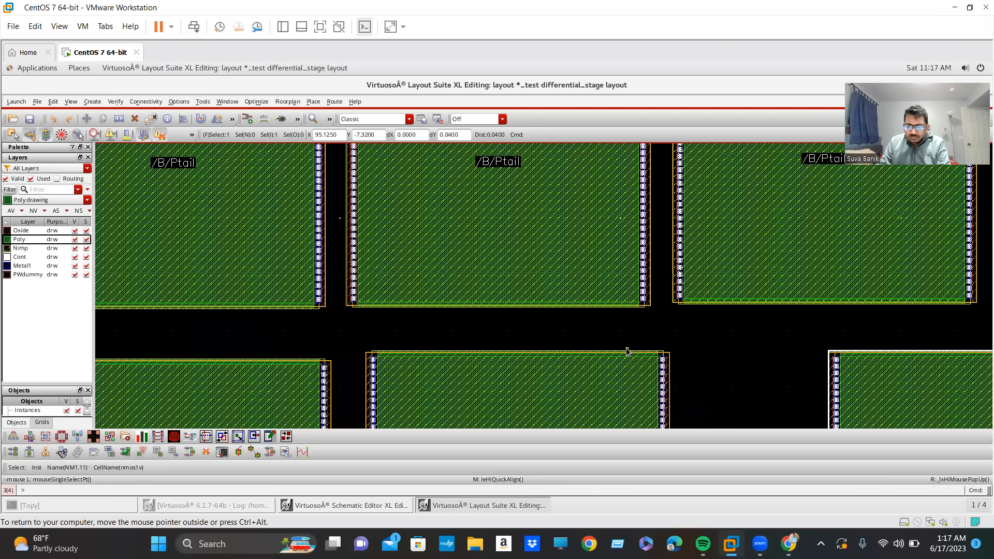
{"action": "scroll", "coordinate": [677, 376], "scroll_direction": "up", "scroll_amount": 2, "text": "ctrl"}
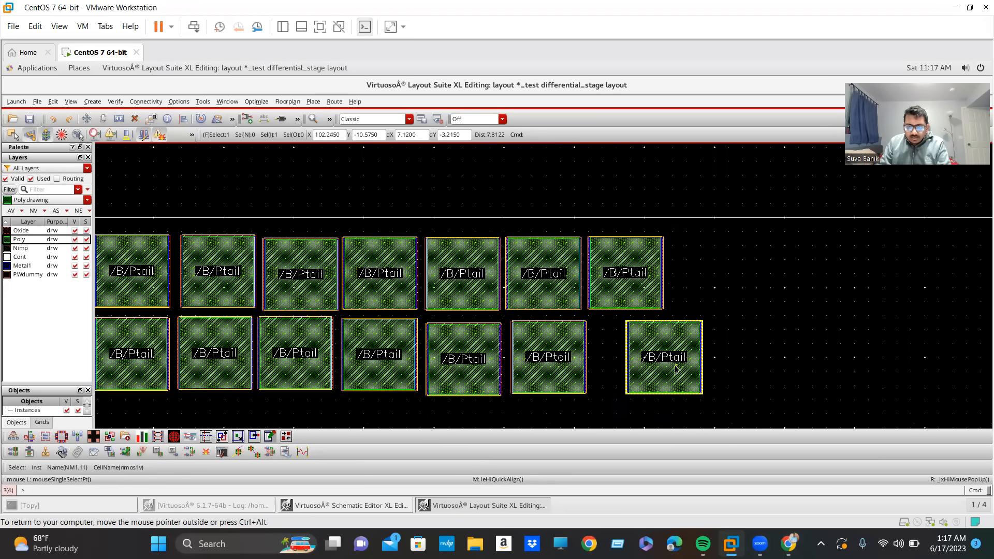
Quick Align the right poly edge of NM1.11 with the right poly edge of NM0.16 above it, and clear the selection.
{"action": "left_click", "coordinate": [648, 264]}
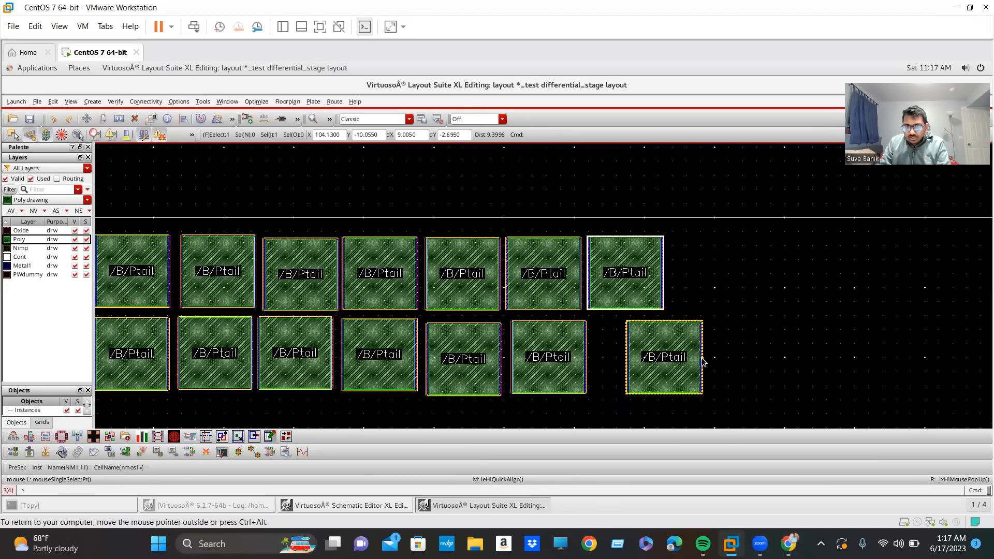
{"action": "scroll", "coordinate": [703, 361], "scroll_direction": "up", "scroll_amount": 6, "text": "ctrl"}
{"action": "scroll", "coordinate": [567, 359], "scroll_direction": "down", "scroll_amount": 1}
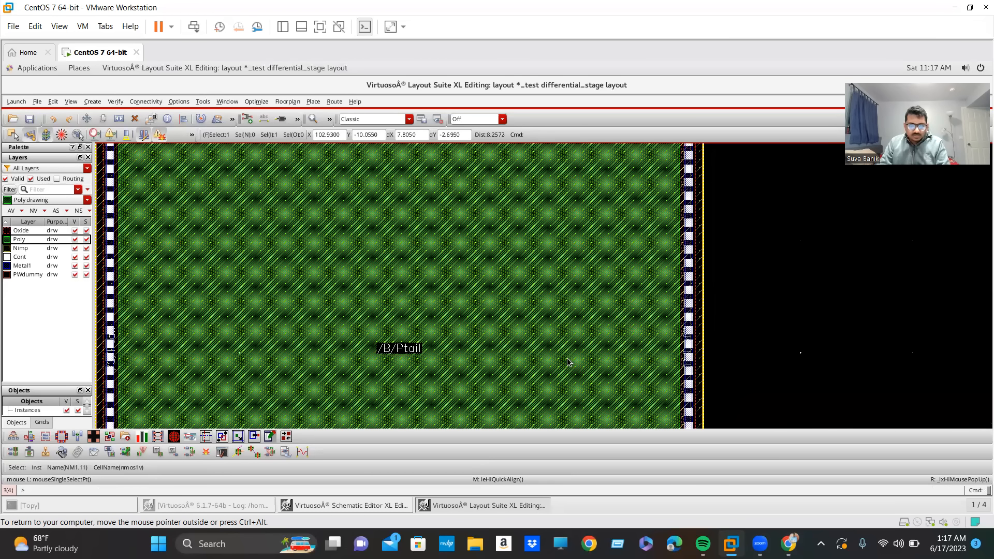
{"action": "middle_click", "coordinate": [567, 359]}
{"action": "scroll", "coordinate": [689, 305], "scroll_direction": "up", "scroll_amount": 2, "text": "ctrl"}
{"action": "scroll", "coordinate": [689, 305], "scroll_direction": "up", "scroll_amount": 1, "text": "ctrl"}
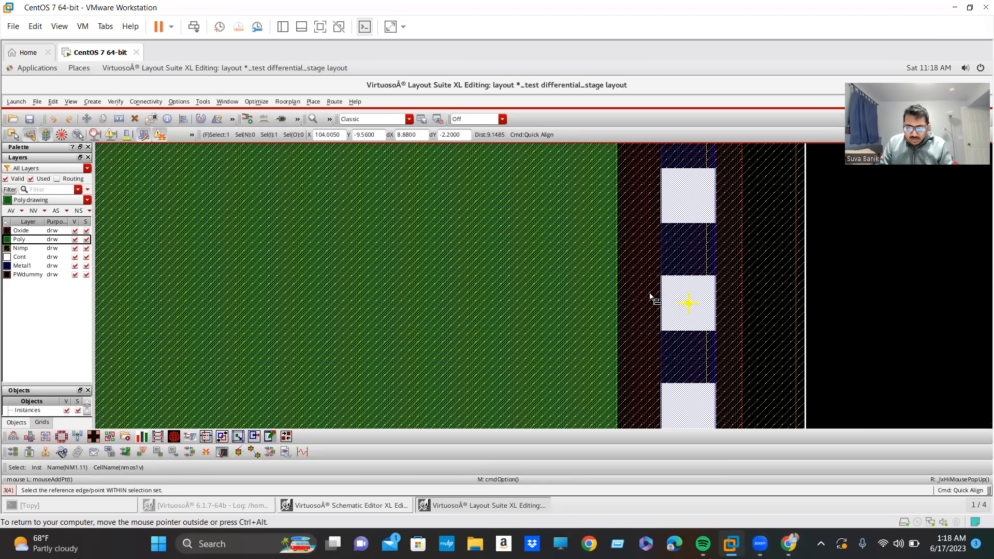
{"action": "left_click", "coordinate": [617, 305]}
{"action": "scroll", "coordinate": [614, 337], "scroll_direction": "down", "scroll_amount": 3, "text": "ctrl"}
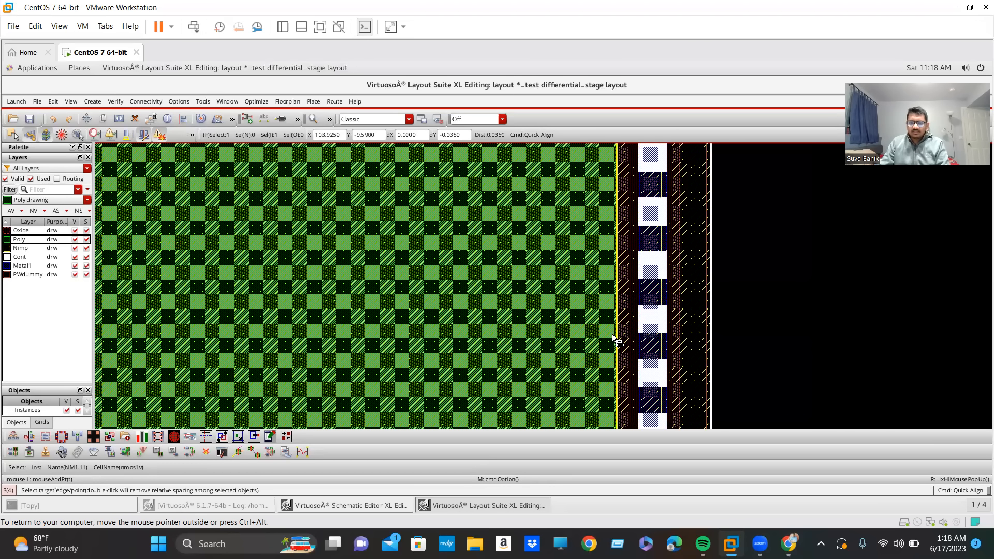
{"action": "scroll", "coordinate": [532, 207], "scroll_direction": "up", "scroll_amount": 3, "text": "ctrl"}
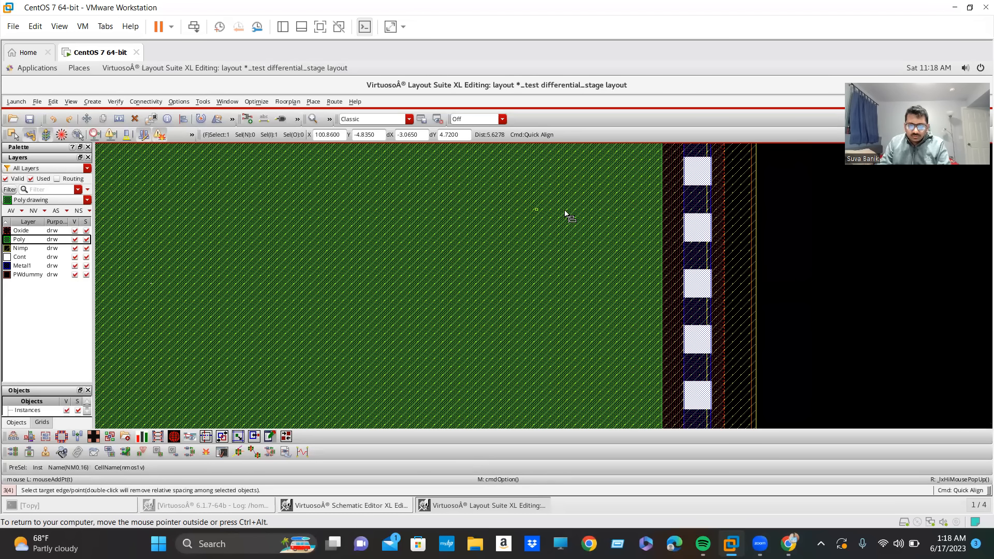
{"action": "left_click", "coordinate": [665, 240]}
{"action": "scroll", "coordinate": [665, 239], "scroll_direction": "down", "scroll_amount": 3, "text": "ctrl"}
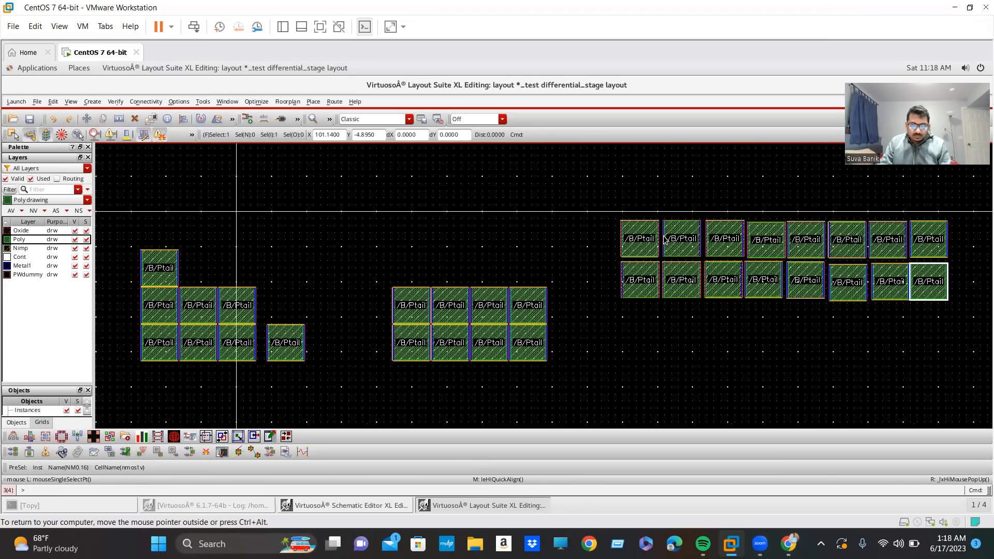
{"action": "left_click", "coordinate": [965, 295]}
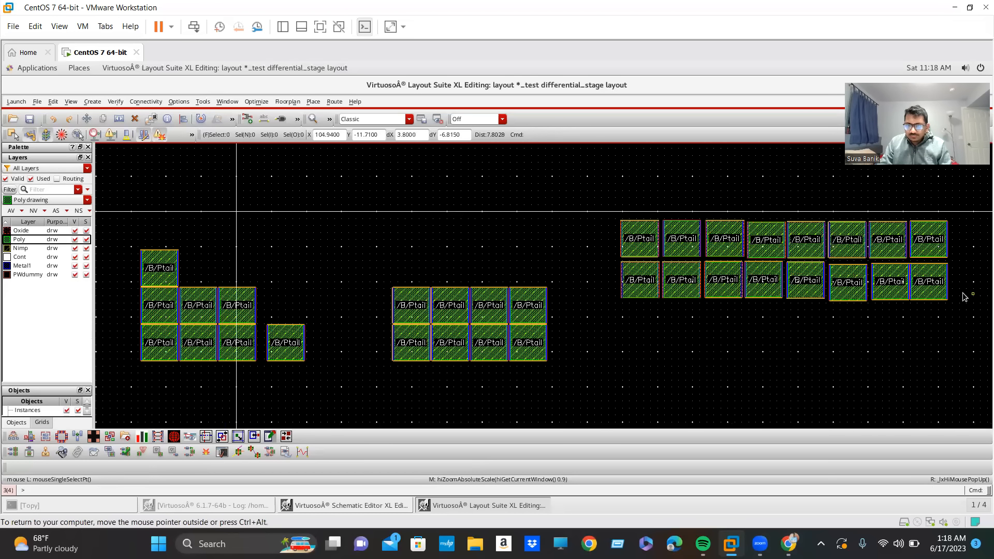
{"action": "scroll", "coordinate": [876, 264], "scroll_direction": "up", "scroll_amount": 4, "text": "ctrl"}
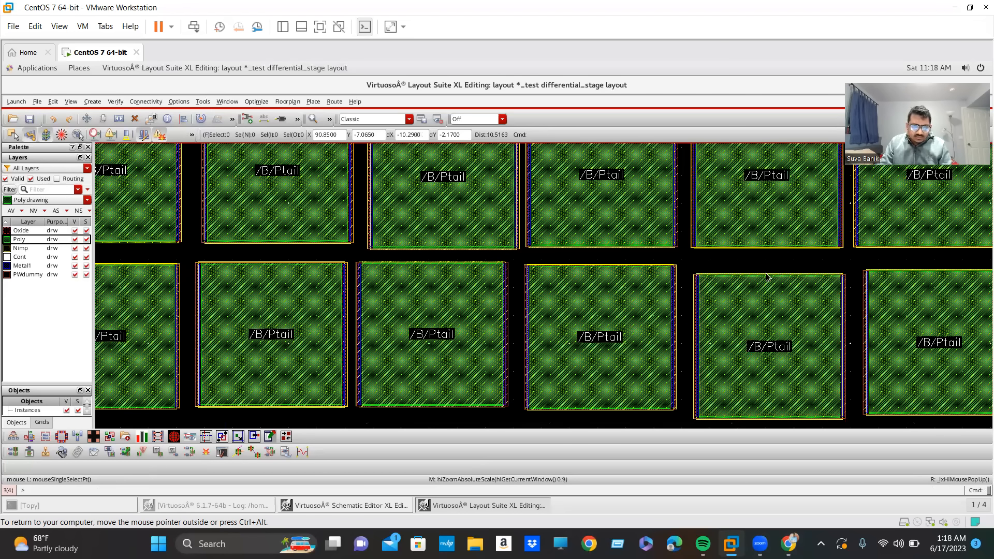
{"action": "scroll", "coordinate": [113, 276], "scroll_direction": "down", "scroll_amount": 3, "text": "ctrl"}
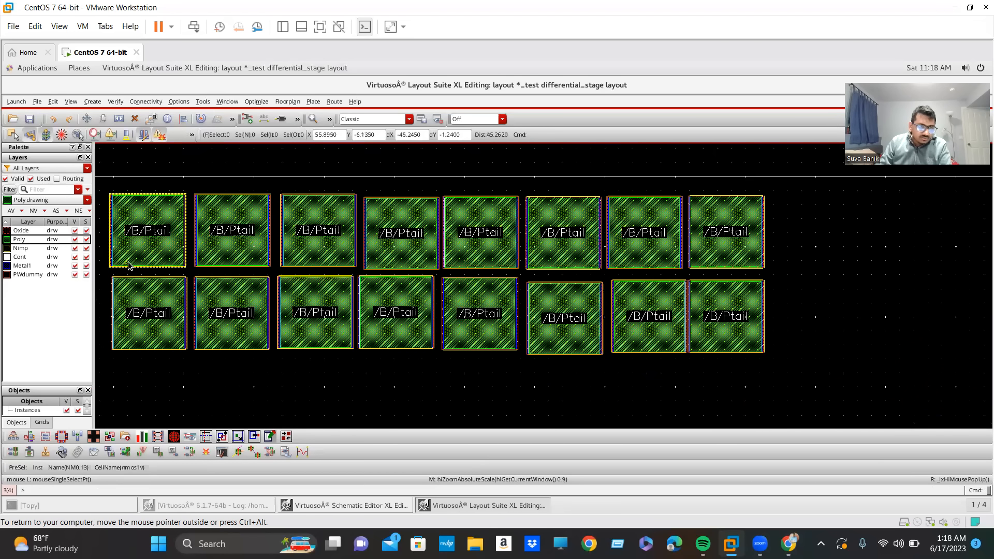
{"action": "scroll", "coordinate": [130, 268], "scroll_direction": "down", "scroll_amount": 2, "text": "ctrl"}
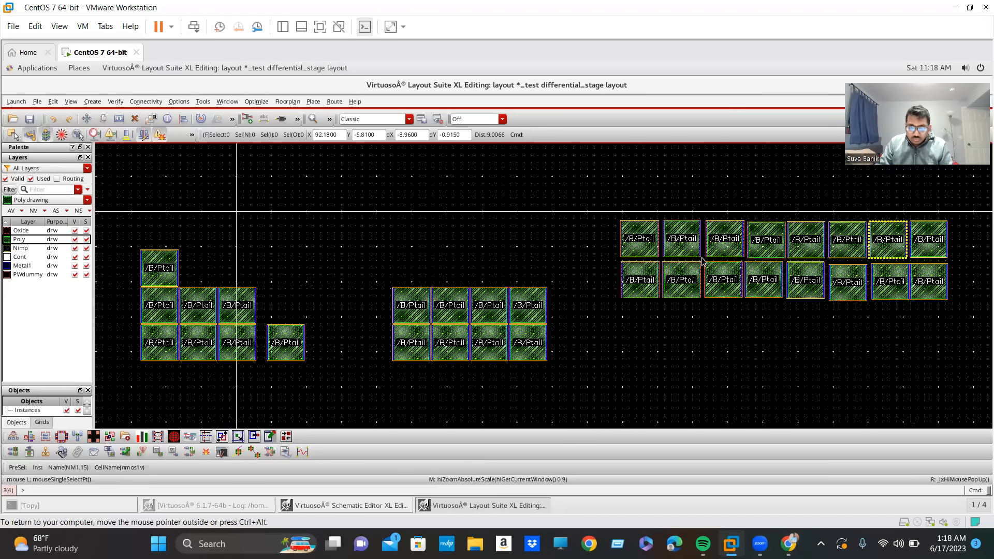
{"action": "scroll", "coordinate": [647, 275], "scroll_direction": "up", "scroll_amount": 2, "text": "ctrl"}
{"action": "scroll", "coordinate": [254, 353], "scroll_direction": "up", "scroll_amount": 3, "text": "ctrl"}
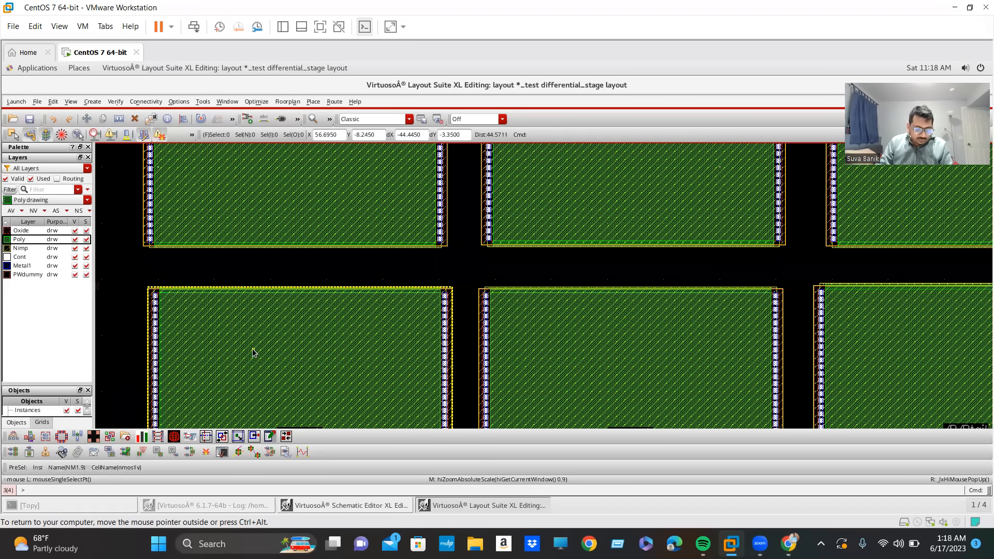
{"action": "key", "text": "m"}
{"action": "left_click", "coordinate": [253, 349]}
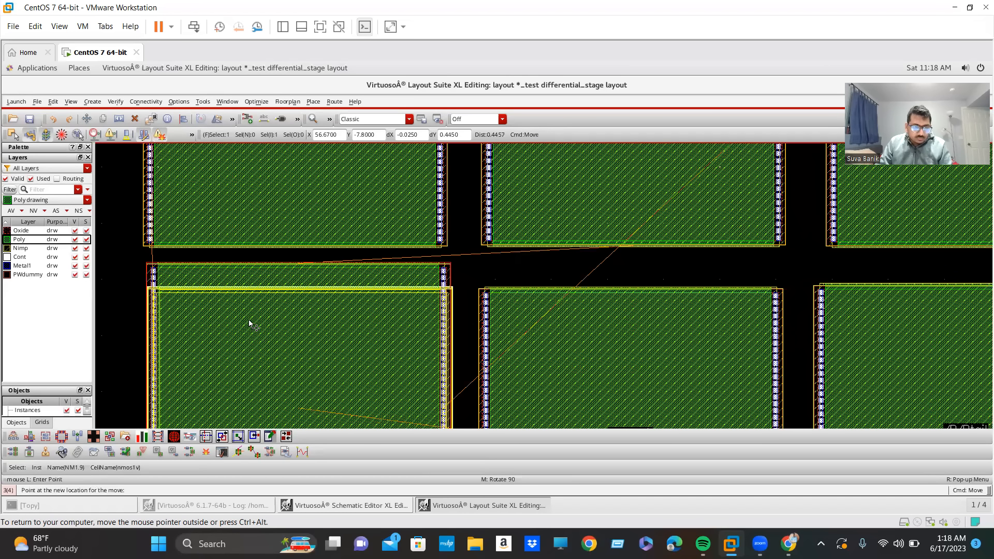
{"action": "left_click", "coordinate": [250, 319]}
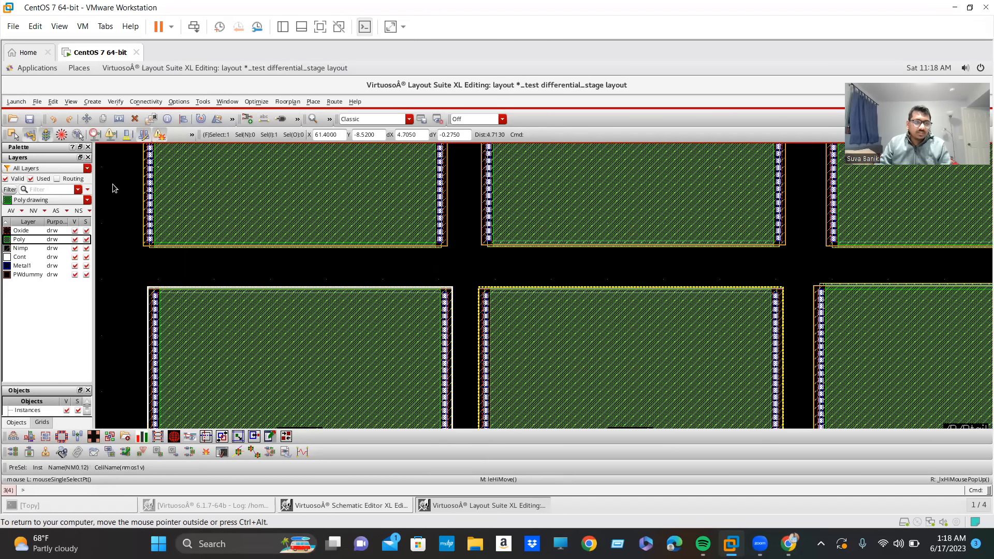
Cycle the snap mode and move the second row's first device, NM1.9, straight up to just below NM0.13.
{"action": "left_click", "coordinate": [61, 135]}
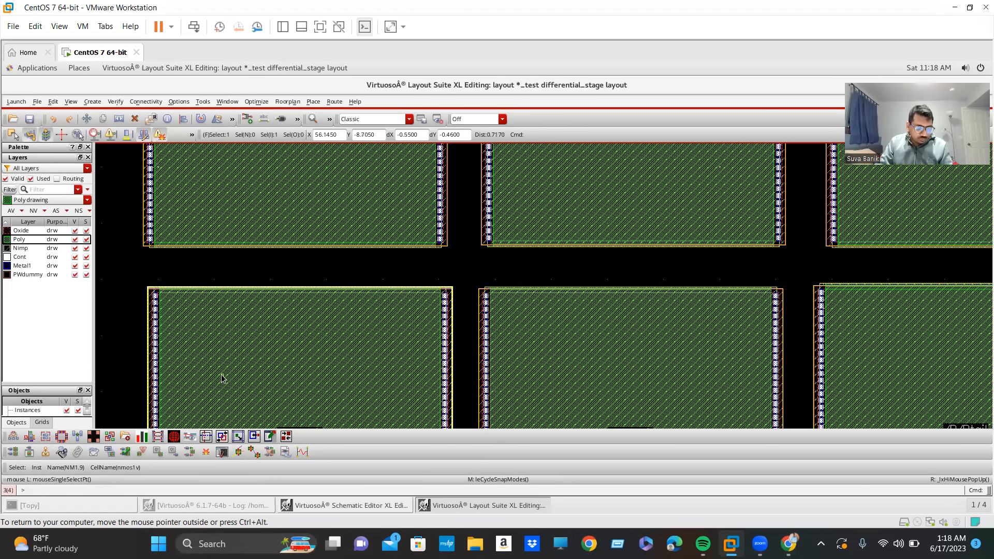
{"action": "scroll", "coordinate": [140, 313], "scroll_direction": "up", "scroll_amount": 2}
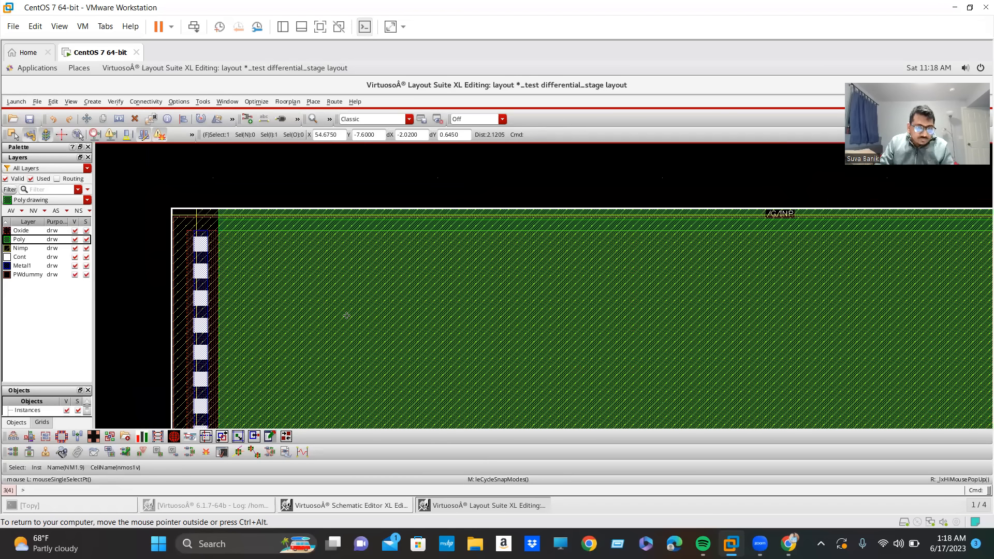
{"action": "scroll", "coordinate": [346, 315], "scroll_direction": "down", "scroll_amount": 3}
{"action": "left_click_drag", "start_coordinate": [364, 367], "coordinate": [362, 351]}
{"action": "scroll", "coordinate": [485, 361], "scroll_direction": "up", "scroll_amount": 4}
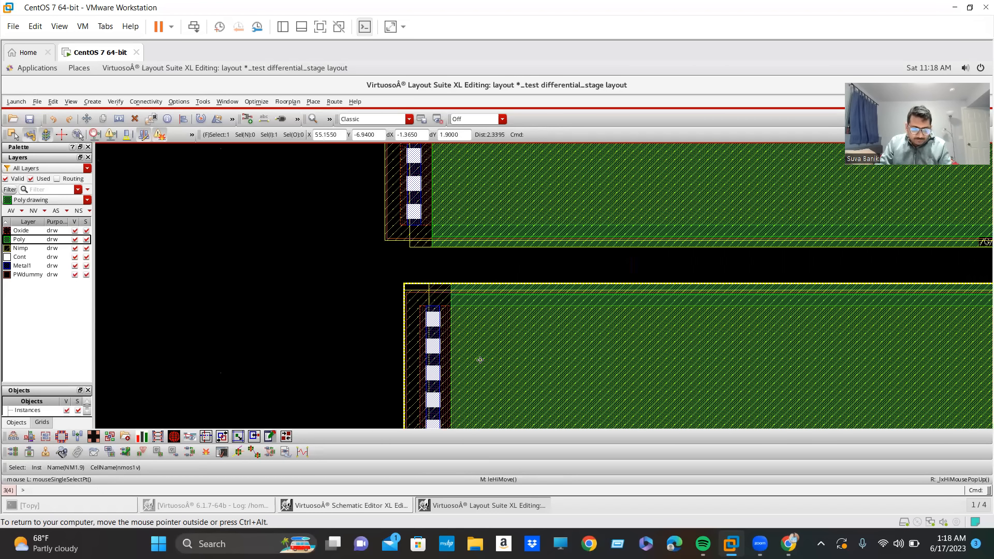
Quick Align the left oxide edge of NM1.9 with the left oxide edge of NM0.13 above it.
{"action": "key", "text": "a"}
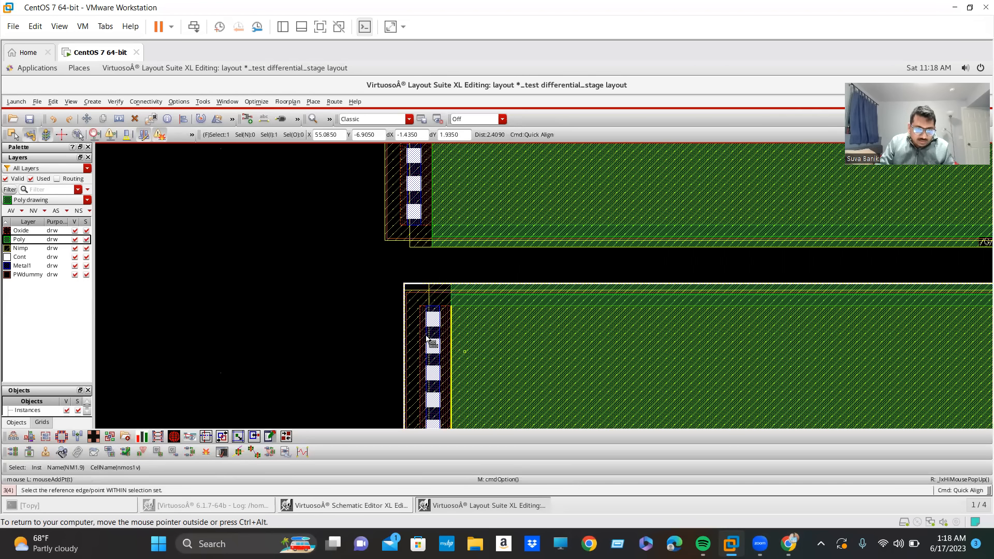
{"action": "scroll", "coordinate": [416, 352], "scroll_direction": "up", "scroll_amount": 4}
{"action": "left_click", "coordinate": [372, 362]}
{"action": "scroll", "coordinate": [381, 373], "scroll_direction": "down", "scroll_amount": 5}
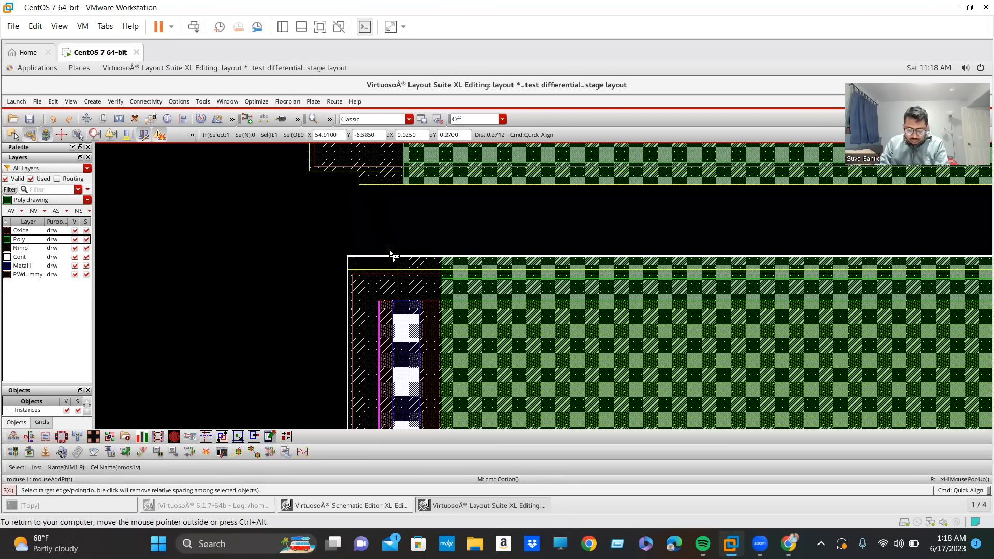
{"action": "key", "text": "Up"}
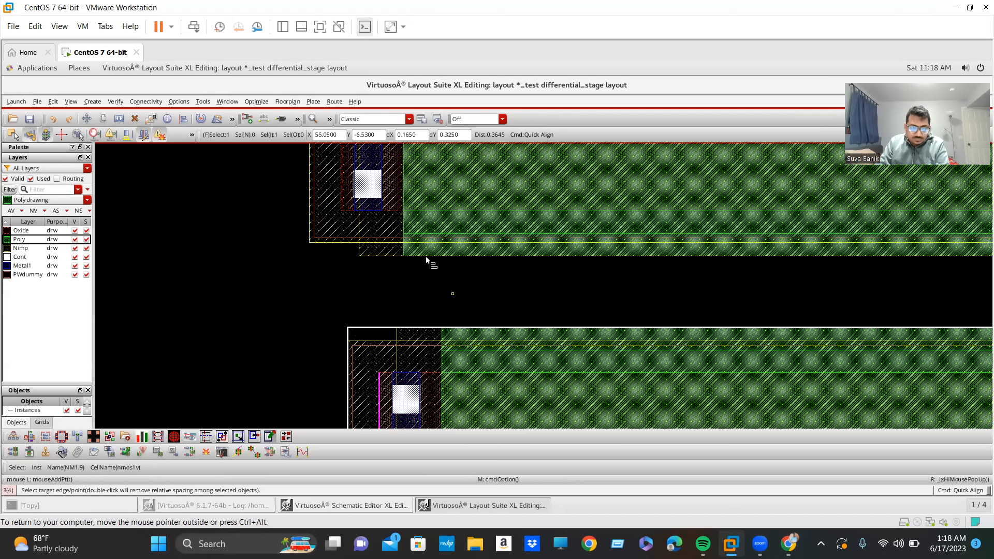
{"action": "left_click", "coordinate": [339, 154]}
{"action": "scroll", "coordinate": [529, 395], "scroll_direction": "down", "scroll_amount": 3}
{"action": "scroll", "coordinate": [529, 395], "scroll_direction": "down", "scroll_amount": 10, "text": "ctrl"}
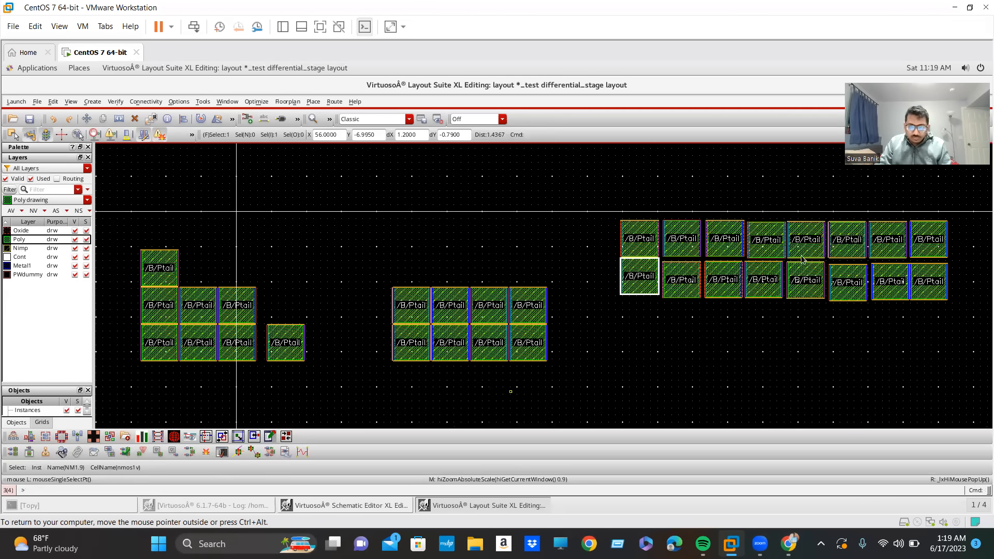
Quick Align the second row's other seven devices as a group, matching NM0.12's top poly edge to NM1.9's, and clear the selection.
{"action": "scroll", "coordinate": [689, 288], "scroll_direction": "up", "scroll_amount": 5, "text": "ctrl"}
{"action": "left_click", "coordinate": [688, 298]}
{"action": "scroll", "coordinate": [688, 301], "scroll_direction": "down", "scroll_amount": 5, "text": "ctrl"}
{"action": "scroll", "coordinate": [716, 310], "scroll_direction": "down", "scroll_amount": 1}
{"action": "left_click", "coordinate": [703, 292], "text": "shift"}
{"action": "left_click", "coordinate": [722, 293], "text": "shift"}
{"action": "left_click", "coordinate": [741, 293], "text": "shift"}
{"action": "left_click", "coordinate": [762, 293], "text": "shift"}
{"action": "left_click", "coordinate": [783, 293], "text": "shift"}
{"action": "left_click", "coordinate": [803, 293], "text": "shift"}
{"action": "scroll", "coordinate": [749, 276], "scroll_direction": "up", "scroll_amount": 6, "text": "ctrl"}
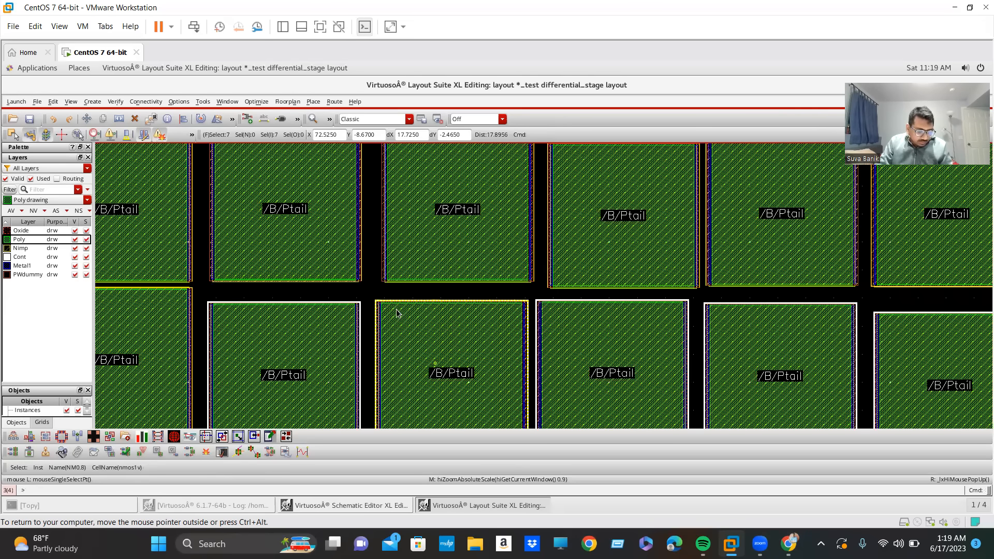
{"action": "key", "text": "a"}
{"action": "scroll", "coordinate": [407, 359], "scroll_direction": "up", "scroll_amount": 1, "text": "ctrl"}
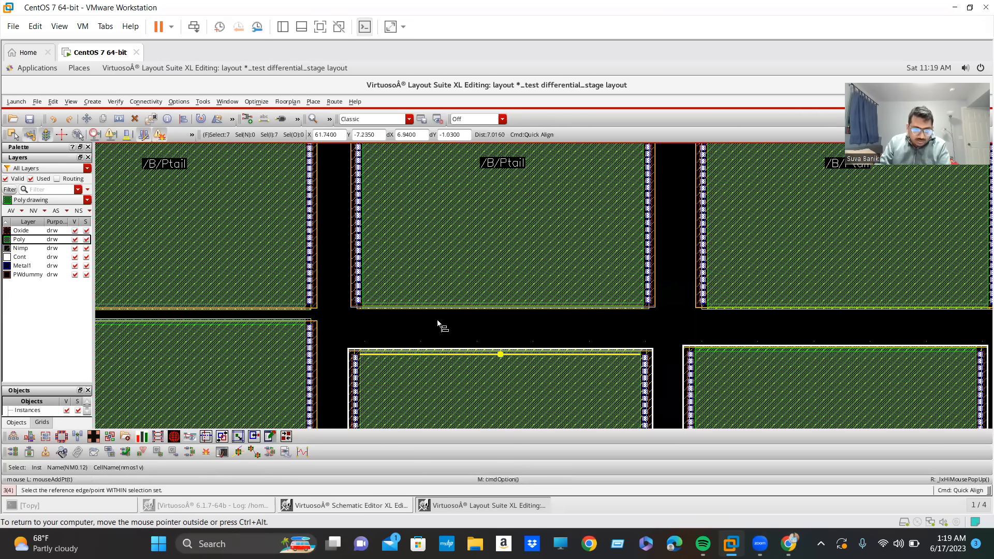
{"action": "scroll", "coordinate": [460, 333], "scroll_direction": "up", "scroll_amount": 2, "text": "ctrl"}
{"action": "left_click", "coordinate": [460, 333]}
{"action": "scroll", "coordinate": [474, 303], "scroll_direction": "down", "scroll_amount": 1, "text": "ctrl"}
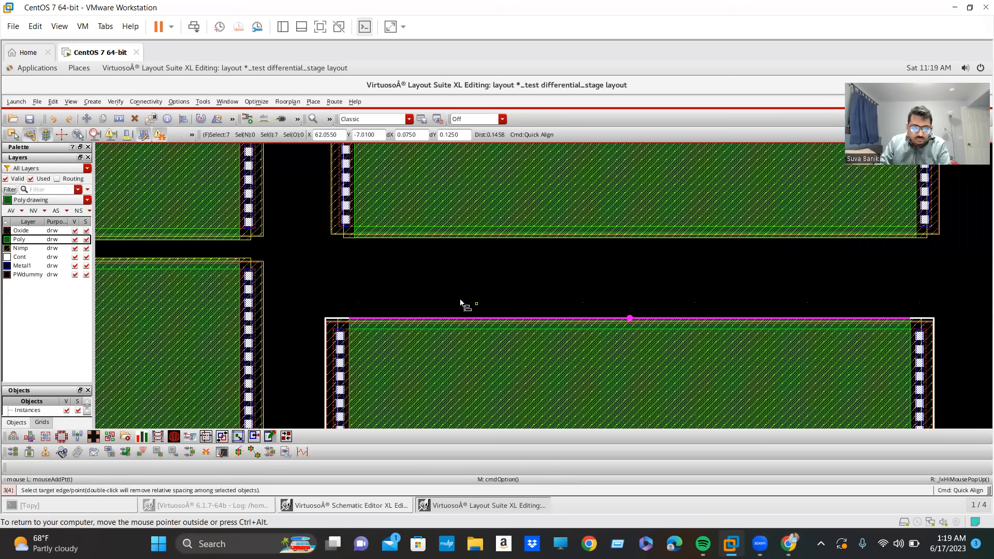
{"action": "scroll", "coordinate": [319, 280], "scroll_direction": "down", "scroll_amount": 1, "text": "ctrl"}
{"action": "scroll", "coordinate": [358, 336], "scroll_direction": "up", "scroll_amount": 3, "text": "ctrl"}
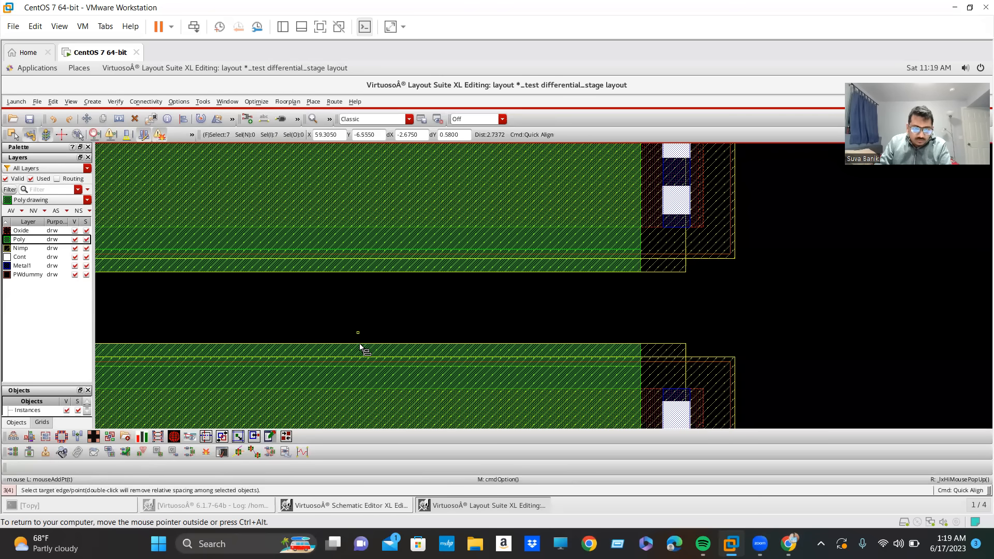
{"action": "left_click", "coordinate": [358, 344]}
{"action": "scroll", "coordinate": [358, 344], "scroll_direction": "down", "scroll_amount": 4, "text": "ctrl"}
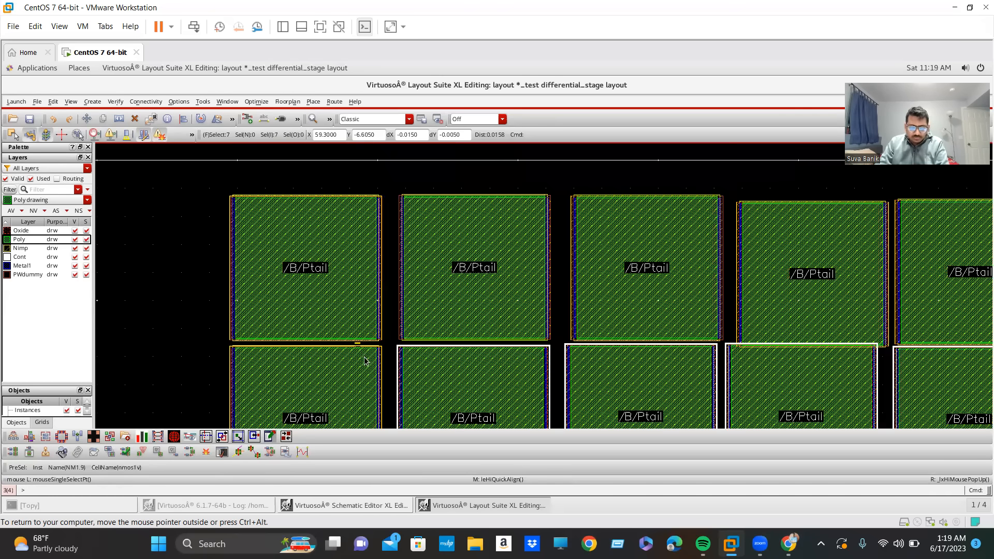
{"action": "scroll", "coordinate": [802, 367], "scroll_direction": "down", "scroll_amount": 2, "text": "ctrl"}
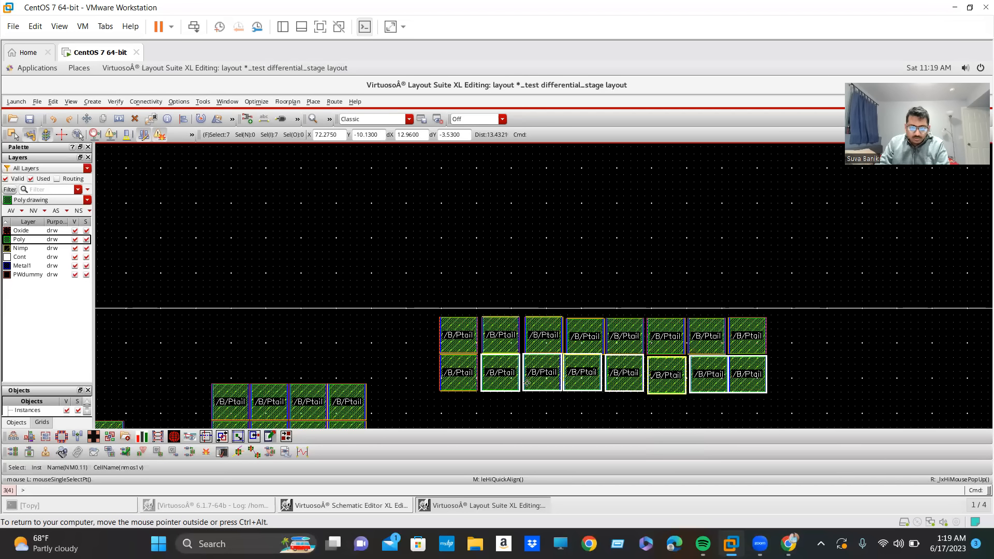
{"action": "scroll", "coordinate": [526, 382], "scroll_direction": "up", "scroll_amount": 2, "text": "ctrl"}
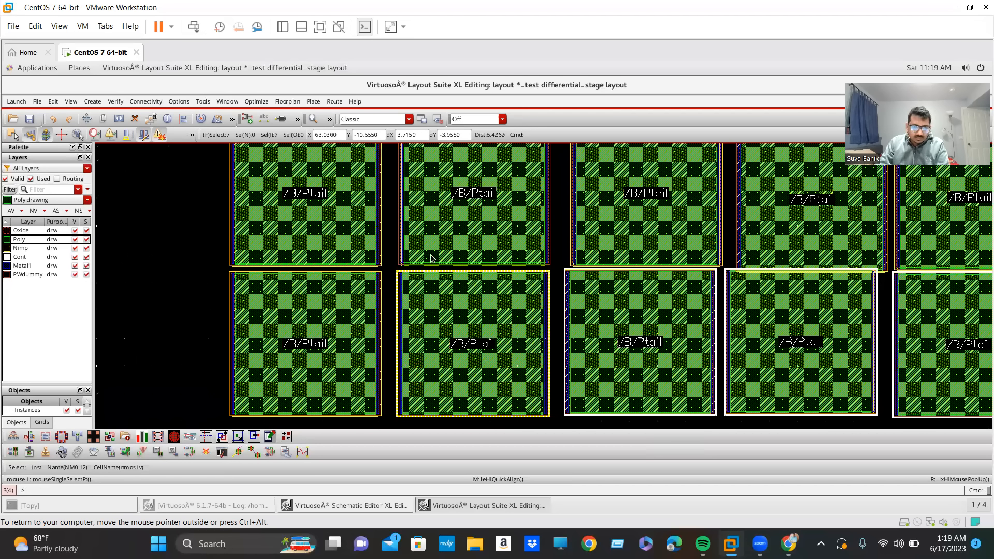
{"action": "scroll", "coordinate": [431, 253], "scroll_direction": "down", "scroll_amount": 2, "text": "ctrl"}
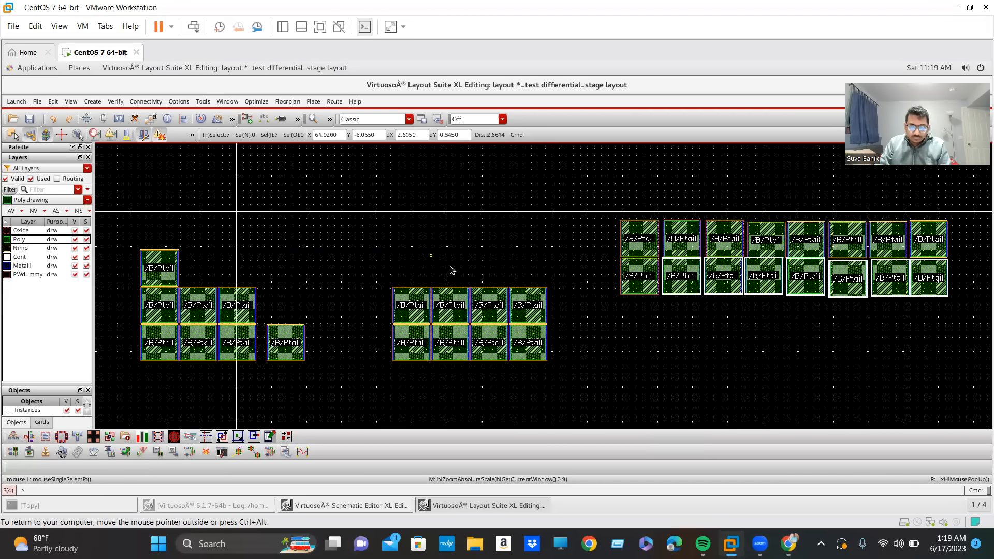
{"action": "left_click", "coordinate": [874, 350]}
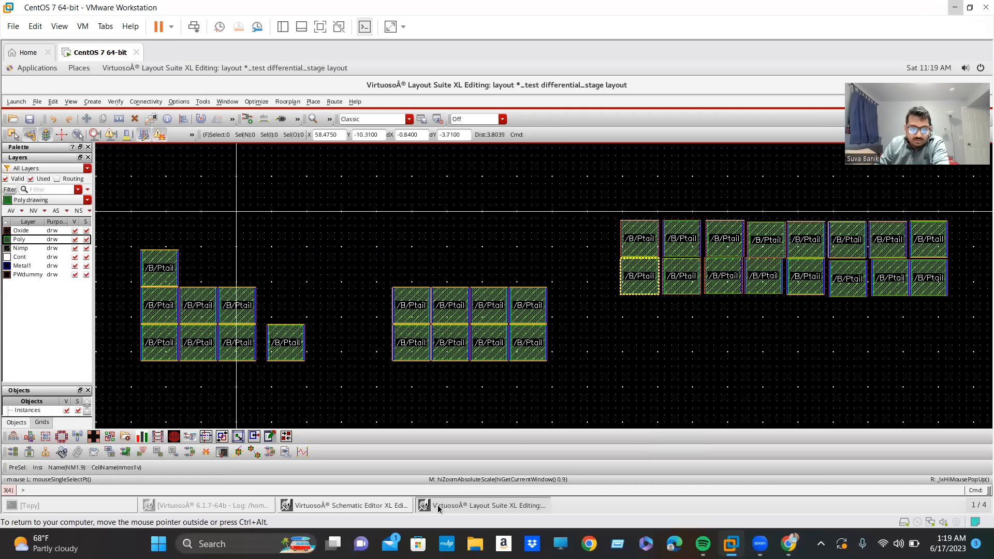
Switch to the Schematic Editor, select NM0 to highlight its devices in the layout, and return to the layout.
{"action": "left_click", "coordinate": [344, 505]}
{"action": "left_click", "coordinate": [168, 317]}
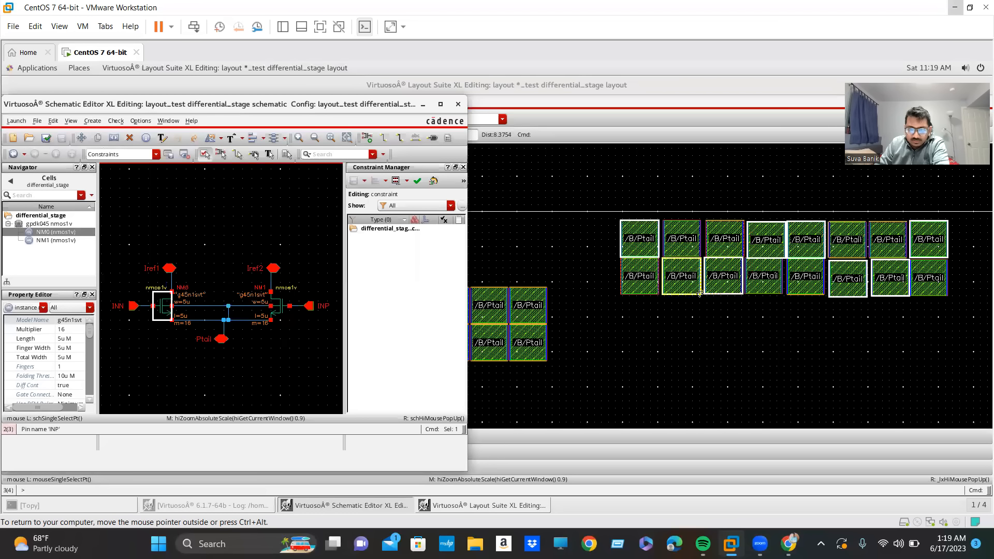
{"action": "left_click", "coordinate": [423, 105]}
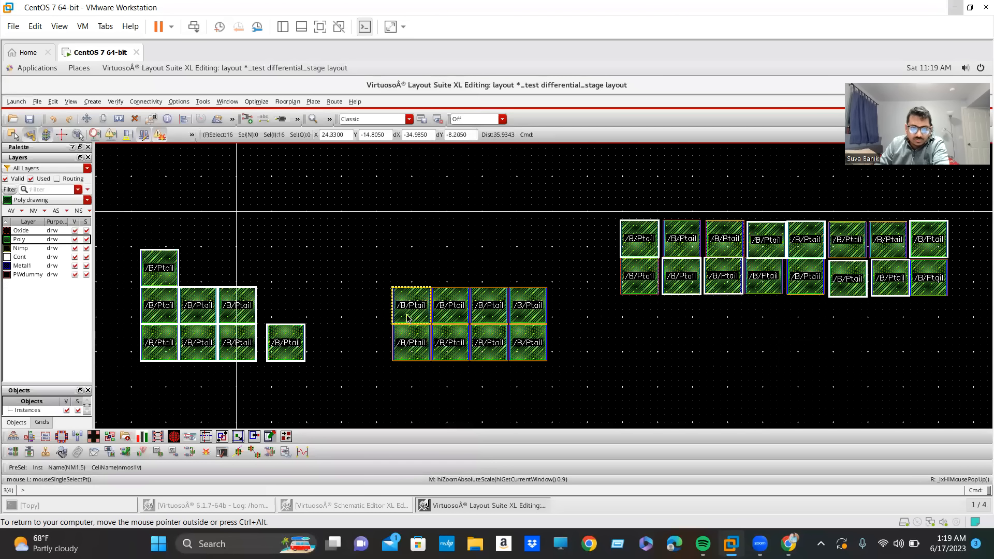
Start a third row by moving NM1.5 below NM1.9 and placing NM0.9 beside it.
{"action": "left_click", "coordinate": [409, 317]}
{"action": "key", "text": "m"}
{"action": "left_click", "coordinate": [409, 316]}
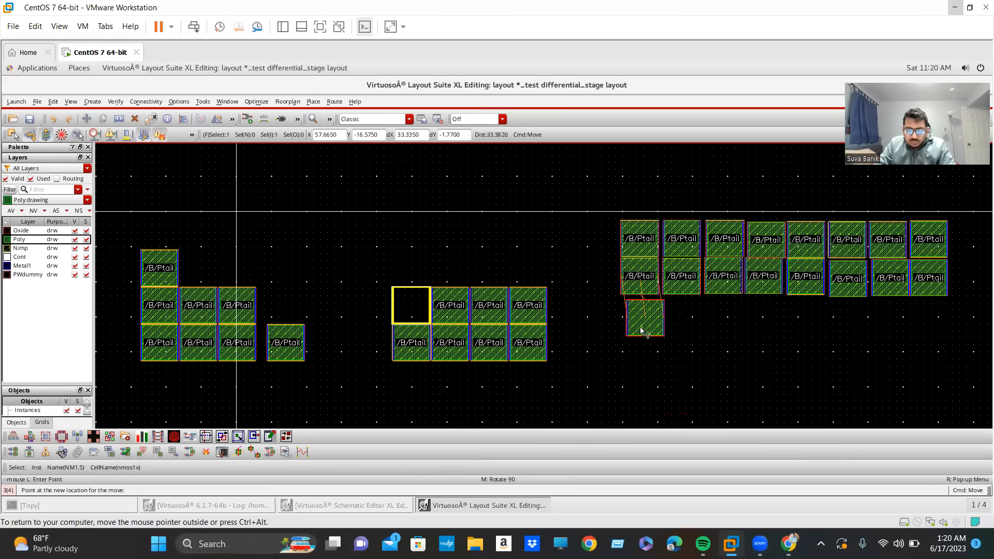
{"action": "left_click", "coordinate": [640, 329]}
{"action": "left_click", "coordinate": [166, 269]}
{"action": "key", "text": "m"}
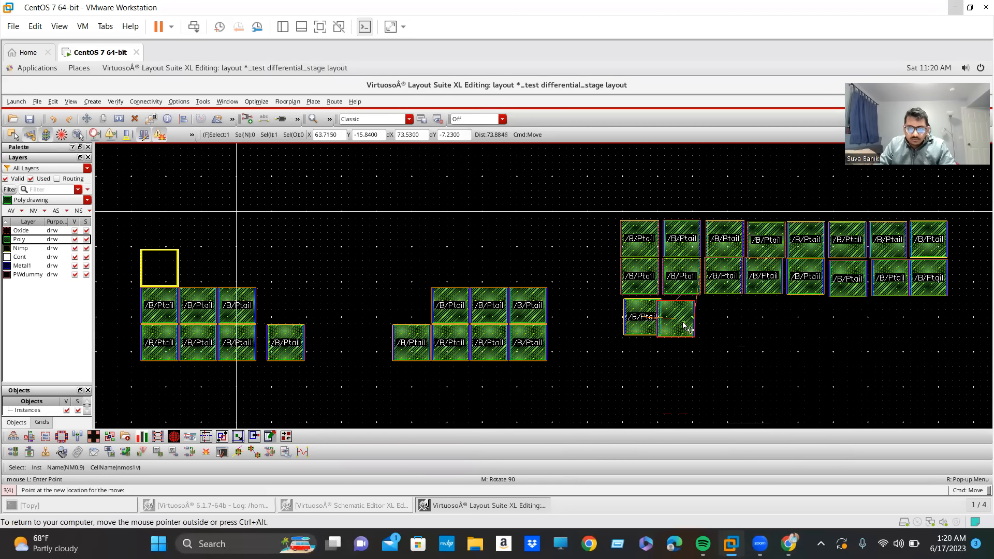
{"action": "left_click", "coordinate": [688, 334]}
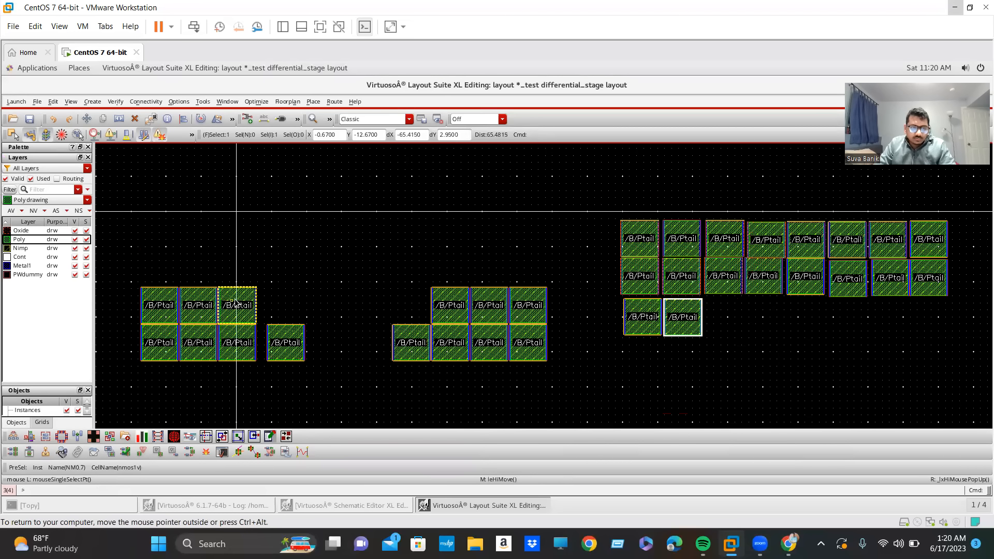
Move NM0.7, NM1.6 and NM1.7 into the third, fourth and fifth positions of the third row.
{"action": "left_click_drag", "start_coordinate": [241, 303], "coordinate": [731, 316]}
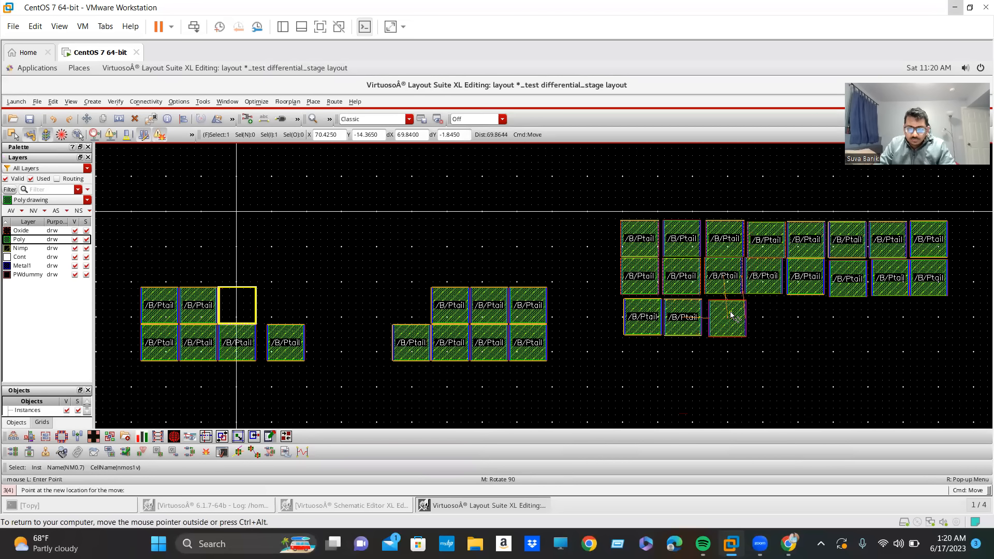
{"action": "left_click_drag", "start_coordinate": [454, 313], "coordinate": [779, 327]}
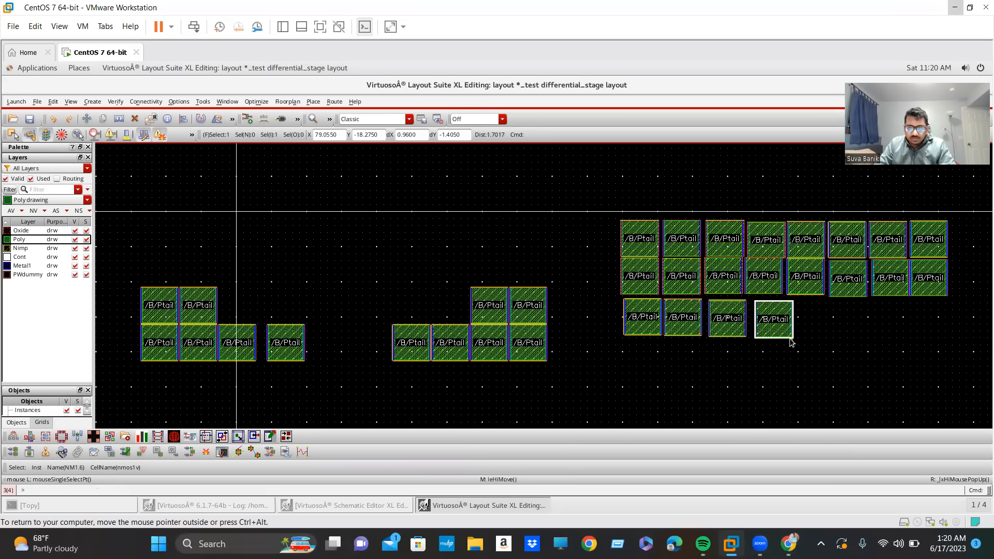
{"action": "left_click_drag", "start_coordinate": [474, 307], "coordinate": [803, 325]}
Move NM0.5, NM0.6 and NM1.8 into the sixth, seventh and eighth positions of the third row.
{"action": "left_click", "coordinate": [145, 299]}
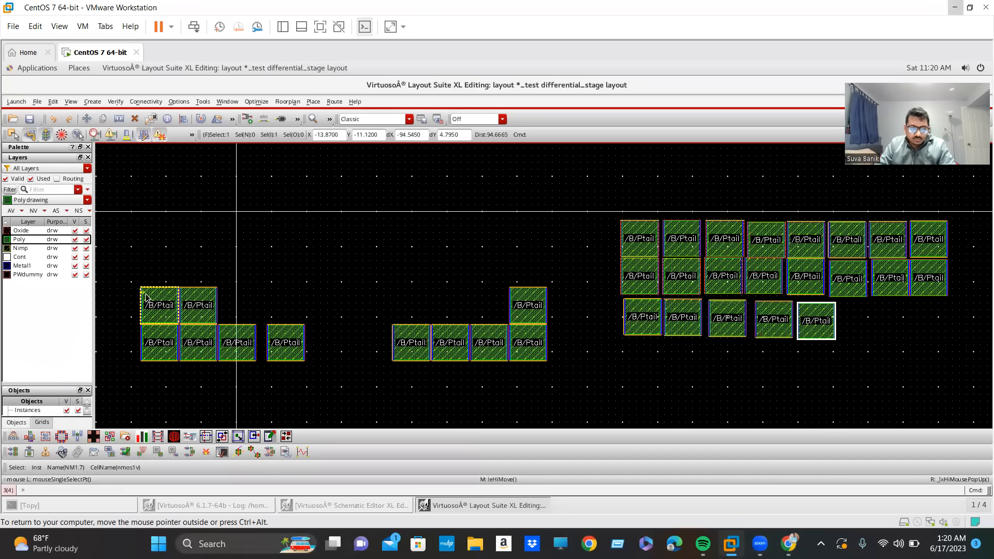
{"action": "left_click", "coordinate": [145, 299]}
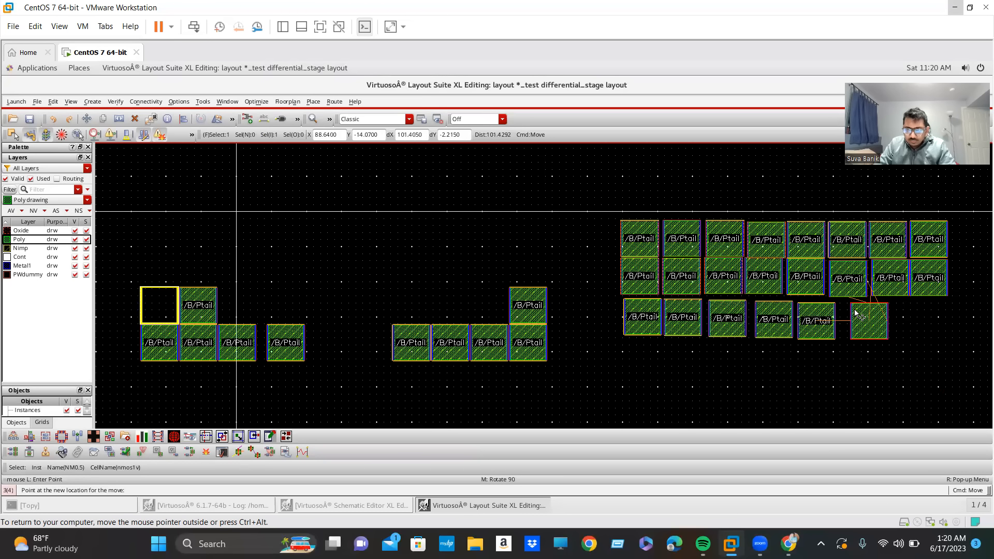
{"action": "left_click", "coordinate": [847, 314]}
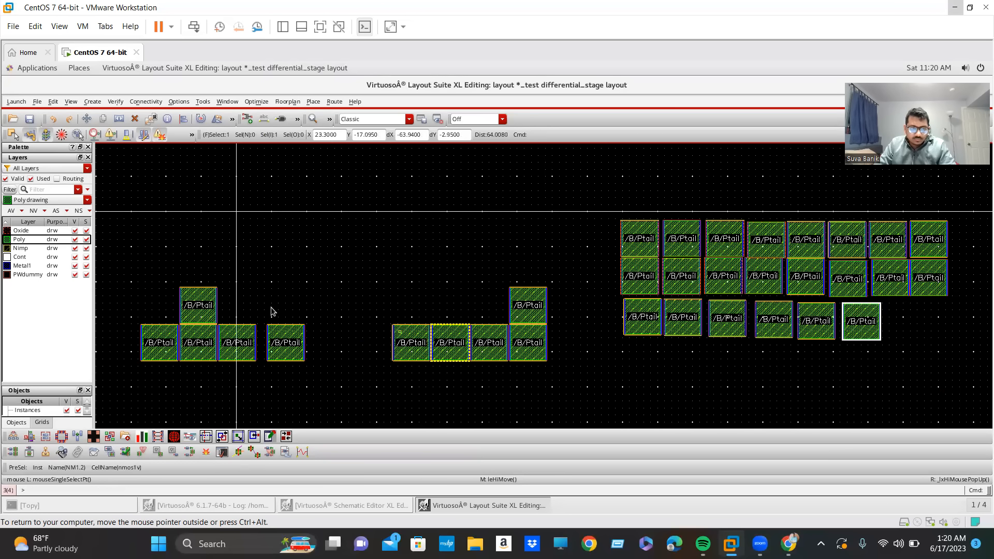
{"action": "middle_click", "coordinate": [211, 311]}
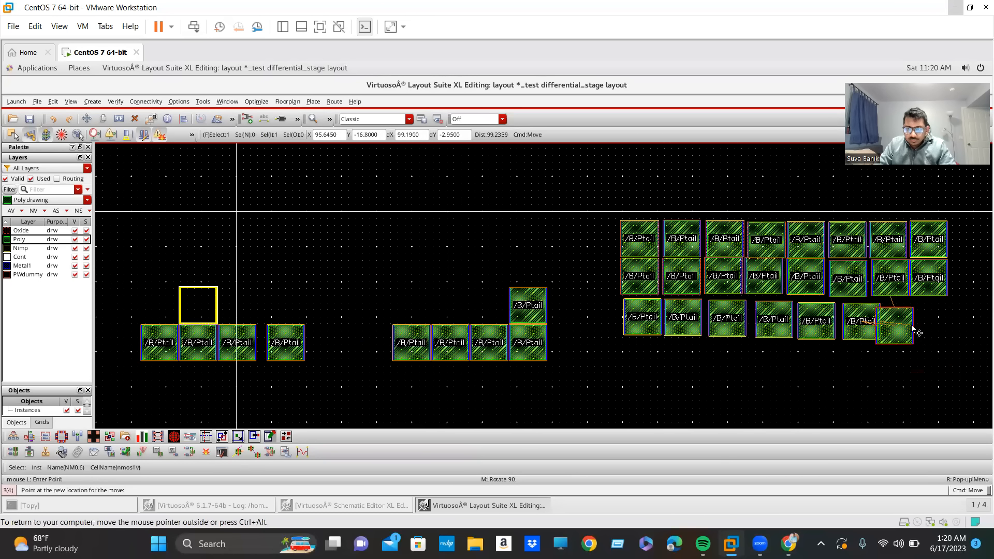
{"action": "left_click", "coordinate": [917, 325]}
{"action": "left_click", "coordinate": [531, 306]}
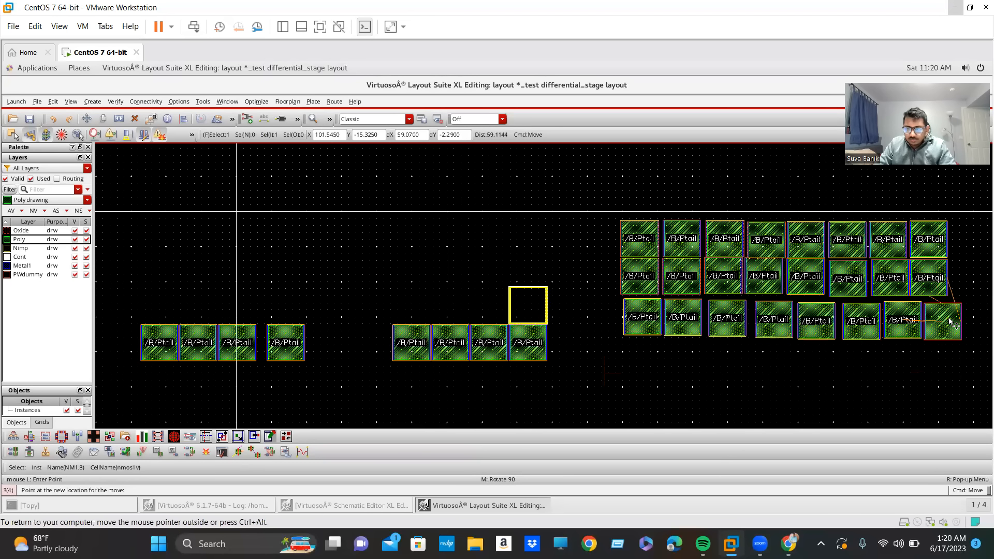
{"action": "left_click", "coordinate": [950, 320]}
{"action": "scroll", "coordinate": [668, 327], "scroll_direction": "up", "scroll_amount": 2}
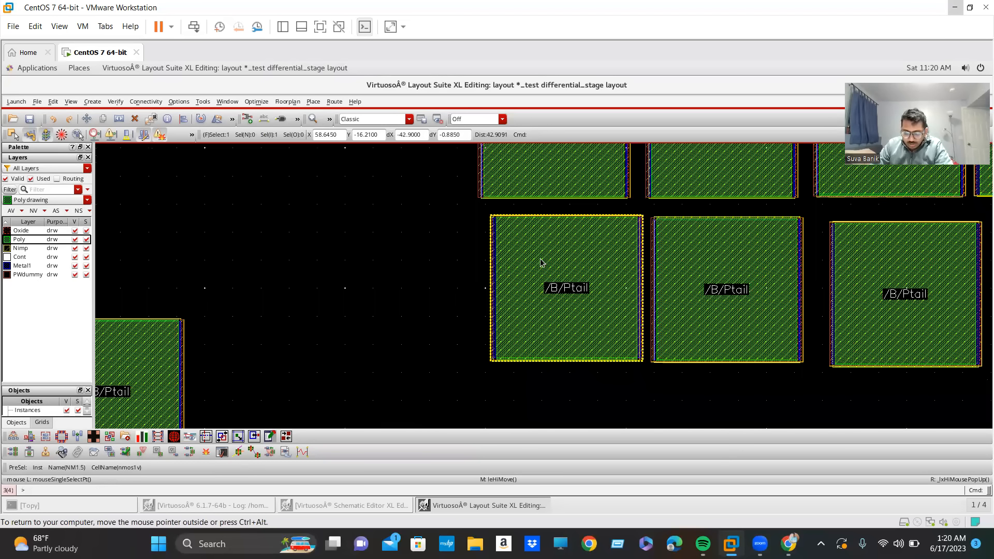
Quick Align NM1.5's left edge at the start of the third row with the matching edge of NM1.9 above.
{"action": "scroll", "coordinate": [541, 263], "scroll_direction": "down", "scroll_amount": 1}
{"action": "scroll", "coordinate": [538, 318], "scroll_direction": "up", "scroll_amount": 2}
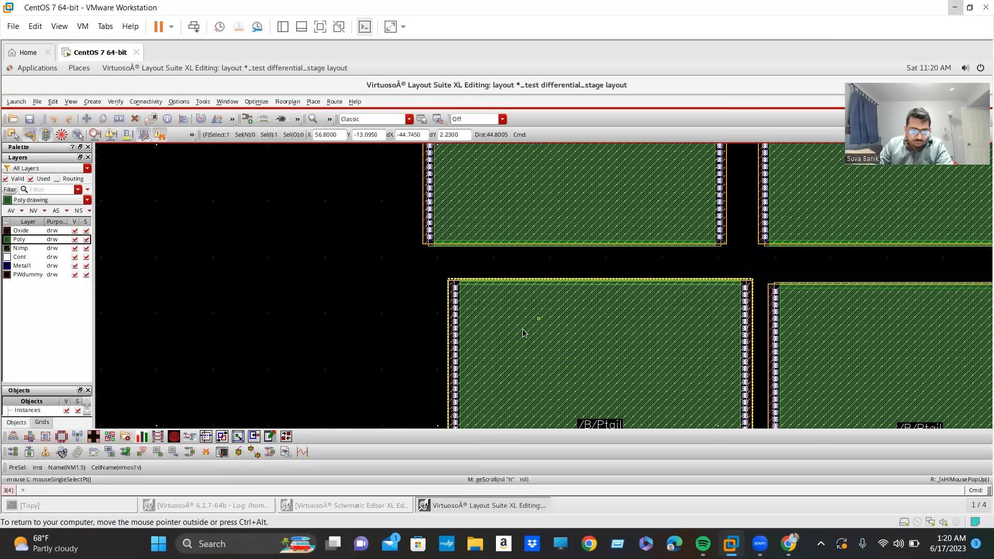
{"action": "scroll", "coordinate": [464, 321], "scroll_direction": "up", "scroll_amount": 3}
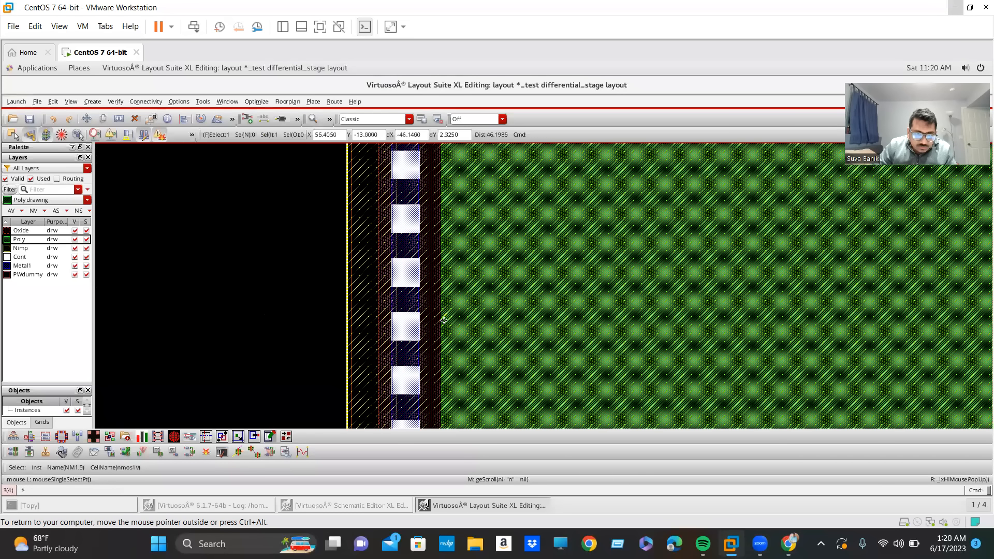
{"action": "scroll", "coordinate": [482, 331], "scroll_direction": "down", "scroll_amount": 2}
{"action": "key", "text": "a"}
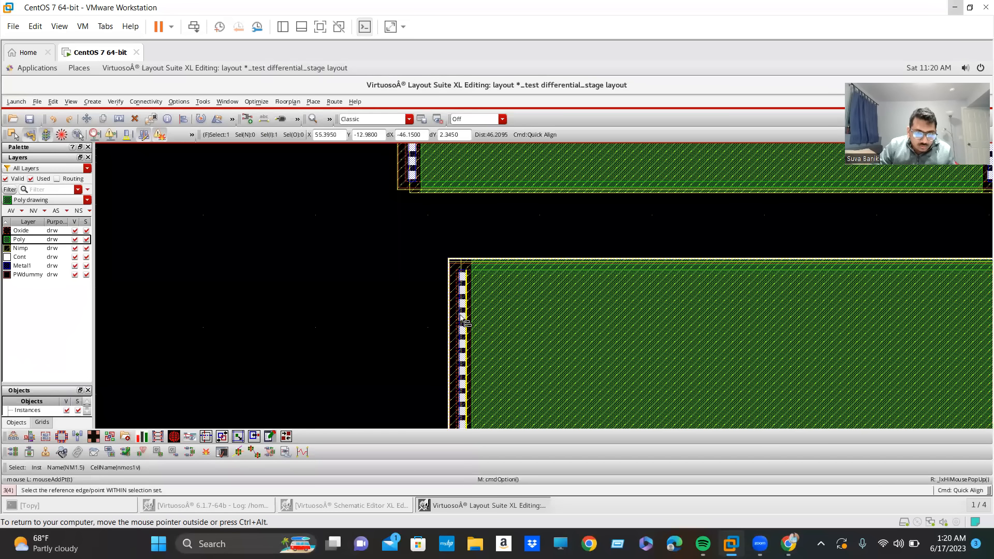
{"action": "left_click", "coordinate": [459, 315]}
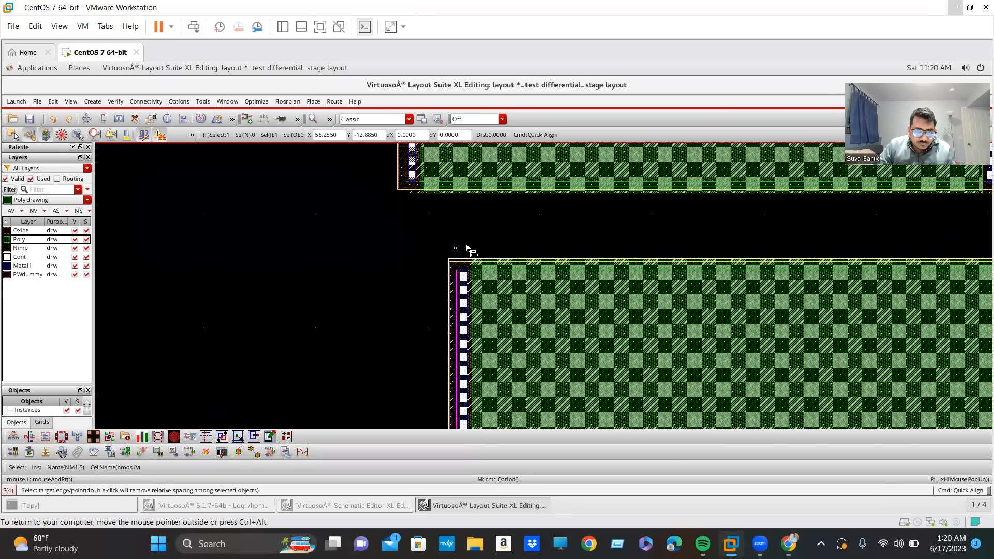
{"action": "left_click", "coordinate": [405, 169]}
{"action": "scroll", "coordinate": [568, 378], "scroll_direction": "down", "scroll_amount": 1}
{"action": "scroll", "coordinate": [567, 378], "scroll_direction": "down", "scroll_amount": 1}
{"action": "scroll", "coordinate": [730, 380], "scroll_direction": "down", "scroll_amount": 1}
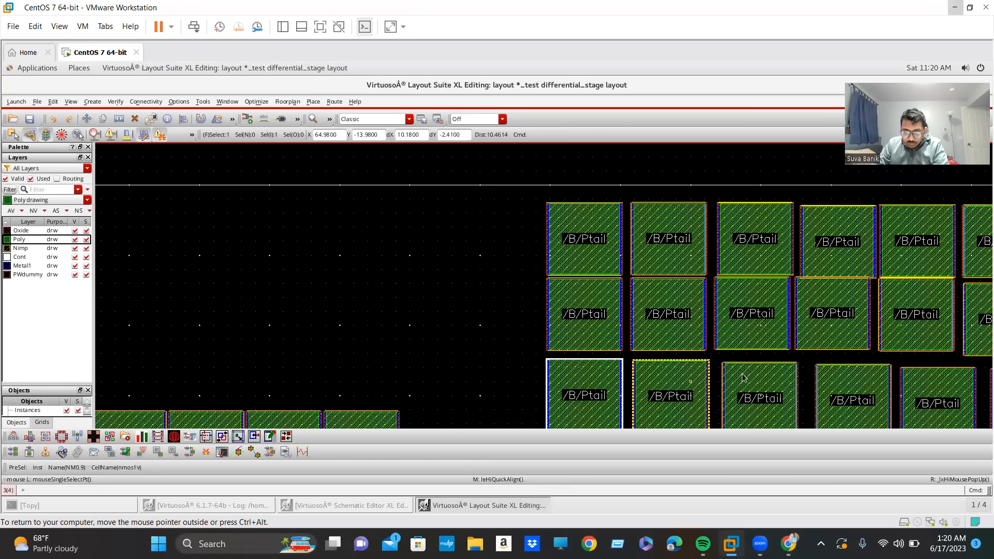
Move NM0.9 and NM0.7 leftward in the third row to narrow the gaps after NM1.5.
{"action": "scroll", "coordinate": [708, 332], "scroll_direction": "down", "scroll_amount": 1}
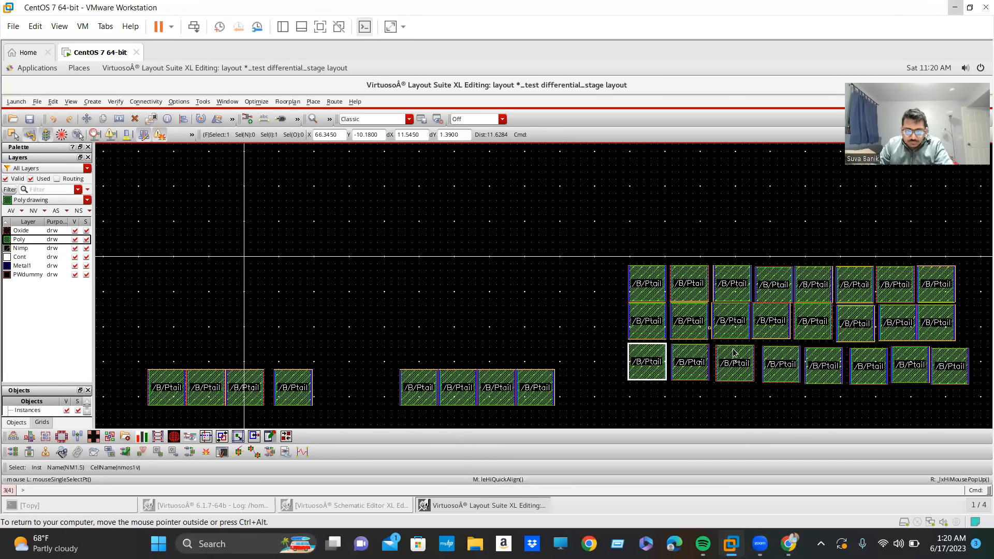
{"action": "left_click", "coordinate": [731, 373]}
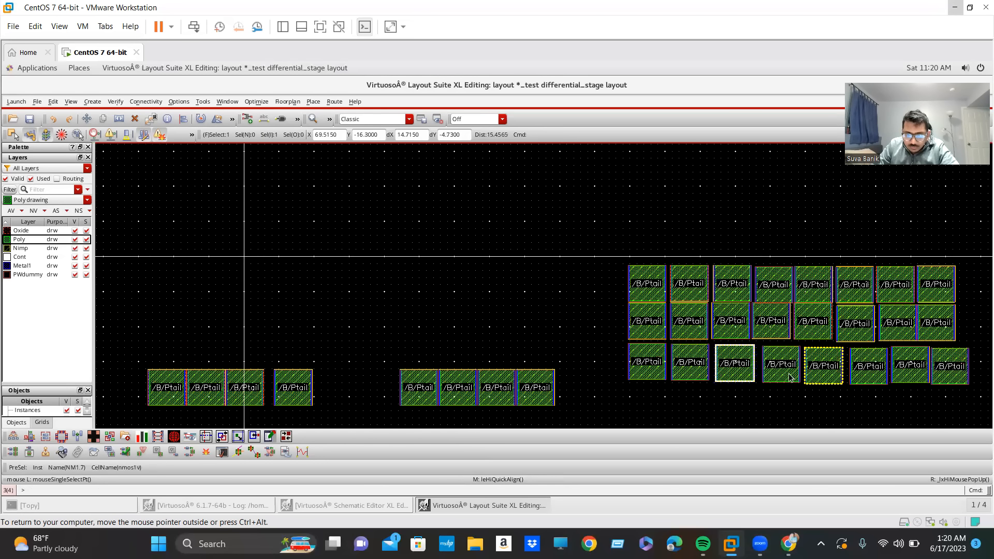
{"action": "scroll", "coordinate": [778, 369], "scroll_direction": "up", "scroll_amount": 1}
{"action": "scroll", "coordinate": [764, 381], "scroll_direction": "up", "scroll_amount": 1}
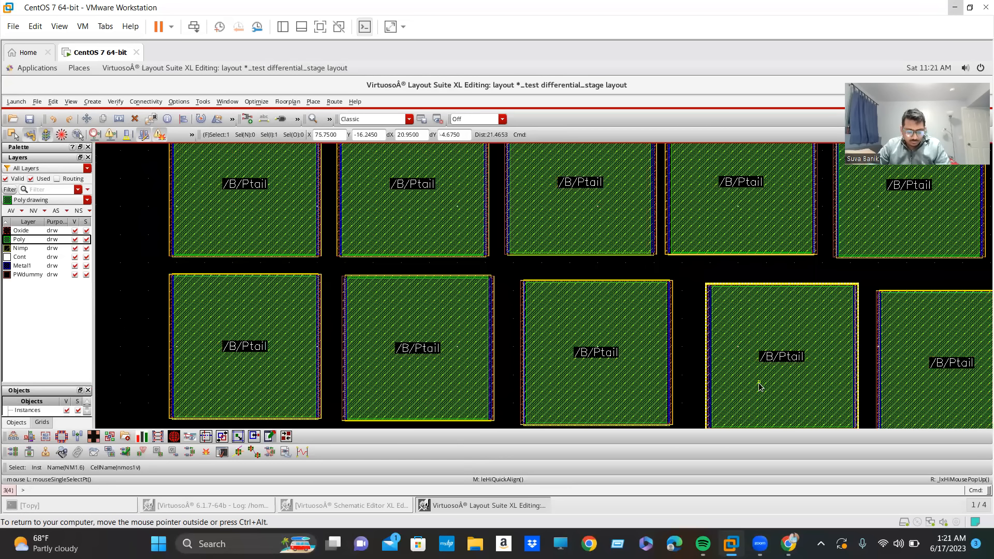
{"action": "left_click_drag", "start_coordinate": [759, 382], "coordinate": [733, 379]}
{"action": "left_click_drag", "start_coordinate": [603, 368], "coordinate": [574, 362]}
{"action": "key", "text": "m"}
{"action": "key", "text": "Escape"}
{"action": "left_click", "coordinate": [394, 374]}
{"action": "key", "text": "m"}
{"action": "left_click", "coordinate": [381, 375]}
{"action": "left_click", "coordinate": [571, 373]}
{"action": "left_click", "coordinate": [549, 376]}
Move NM1.6 and NM1.7 leftward in the third row to follow closely behind NM0.7.
{"action": "left_click", "coordinate": [706, 382]}
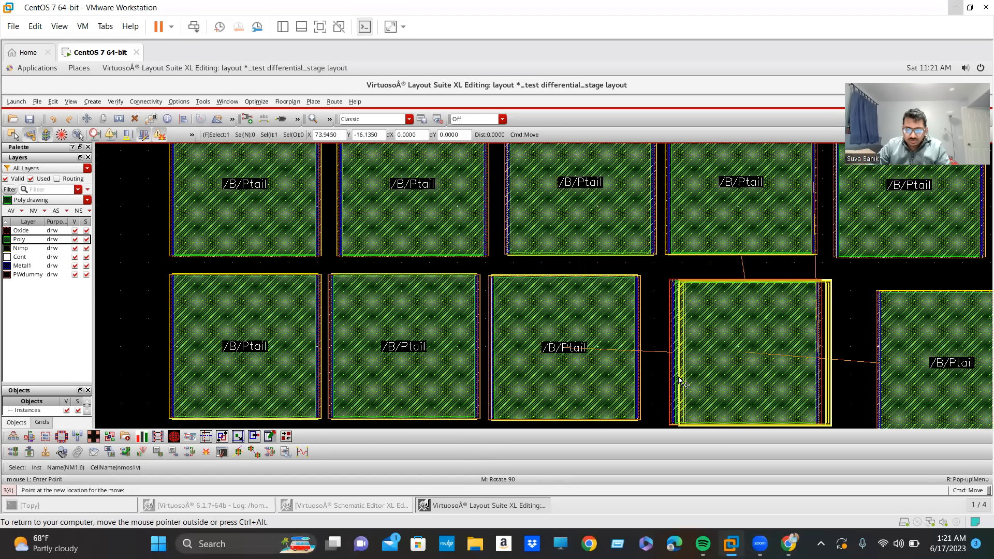
{"action": "left_click", "coordinate": [657, 384]}
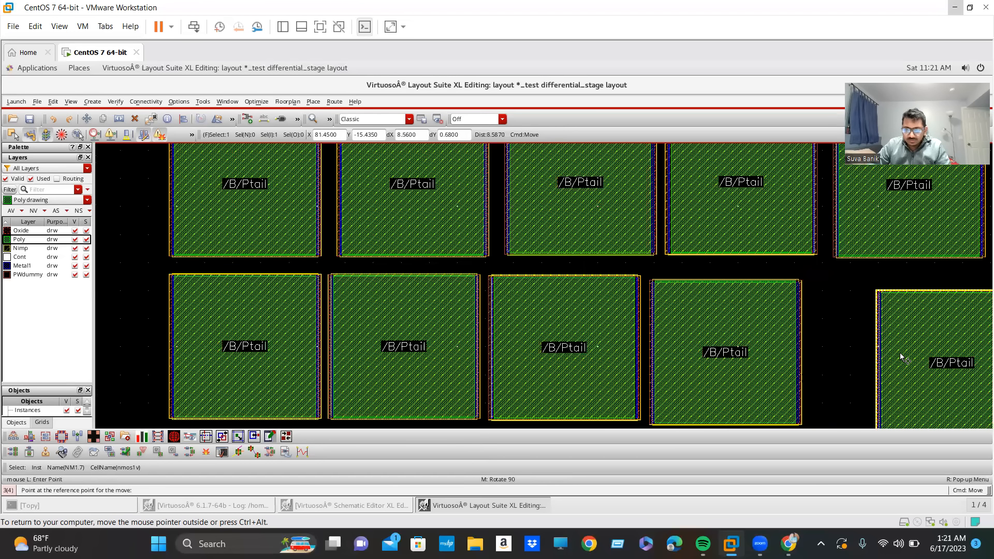
{"action": "left_click", "coordinate": [901, 358]}
{"action": "left_click", "coordinate": [862, 364]}
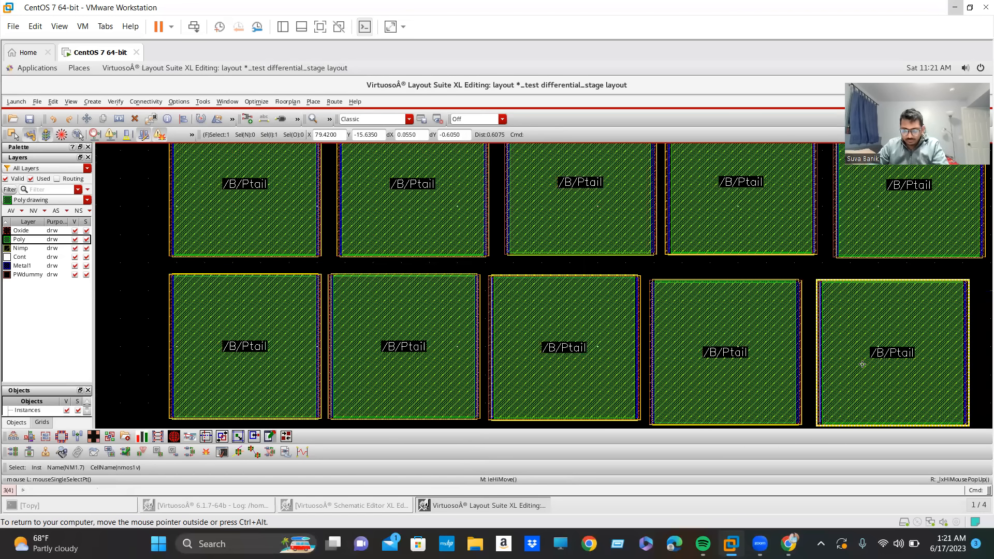
Shift NM0.5, NM0.6 and NM1.8 leftward to close the gaps at the right end of the third row.
{"action": "key", "text": "shift+z"}
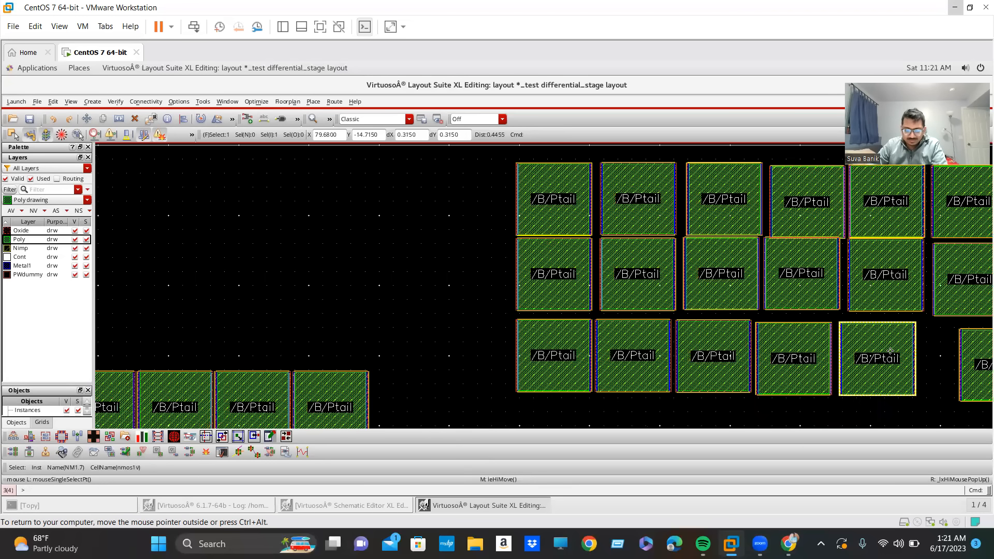
{"action": "key", "text": "Right"}
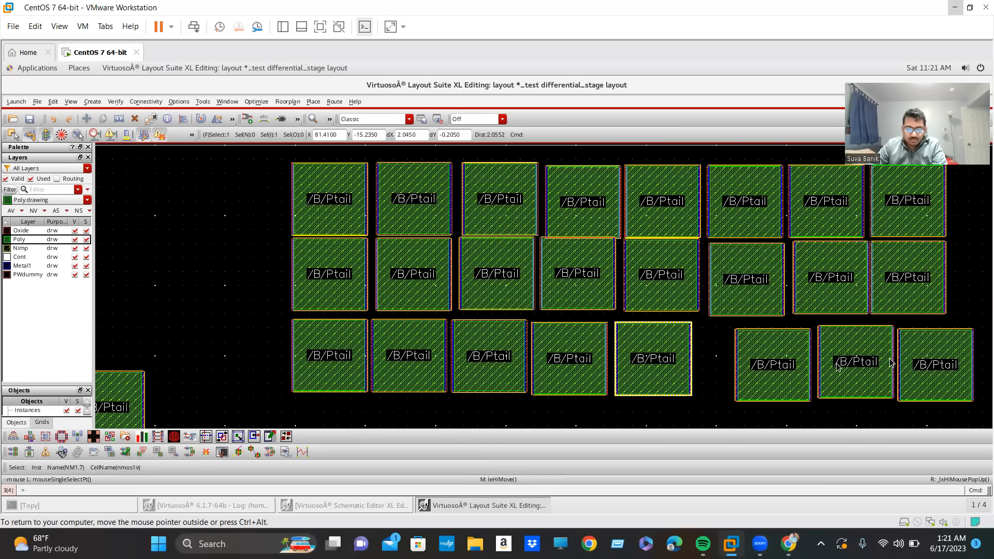
{"action": "left_click", "coordinate": [765, 374]}
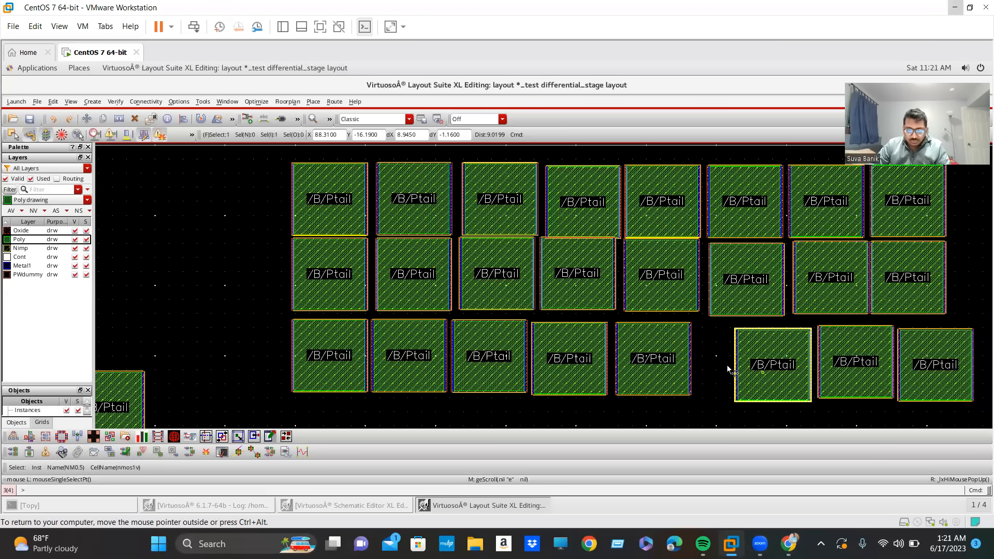
{"action": "left_click_drag", "start_coordinate": [845, 375], "coordinate": [805, 374]}
{"action": "left_click_drag", "start_coordinate": [939, 378], "coordinate": [875, 374]}
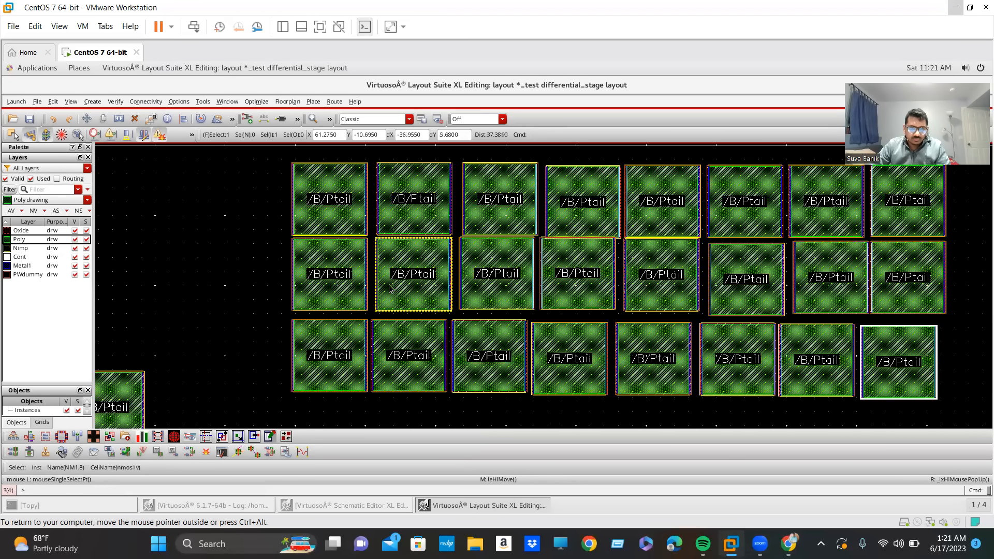
Quick Align NM0.9's left edge with the left side of the second device in the row above.
{"action": "left_click", "coordinate": [399, 338]}
{"action": "scroll", "coordinate": [336, 356], "scroll_direction": "up", "scroll_amount": 2, "text": "ctrl"}
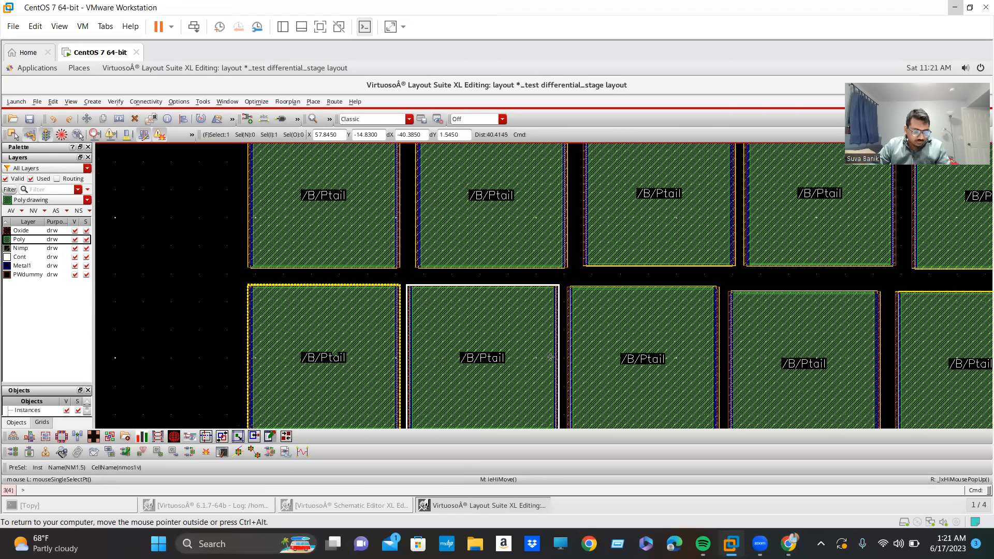
{"action": "scroll", "coordinate": [665, 323], "scroll_direction": "down", "scroll_amount": 2, "text": "ctrl"}
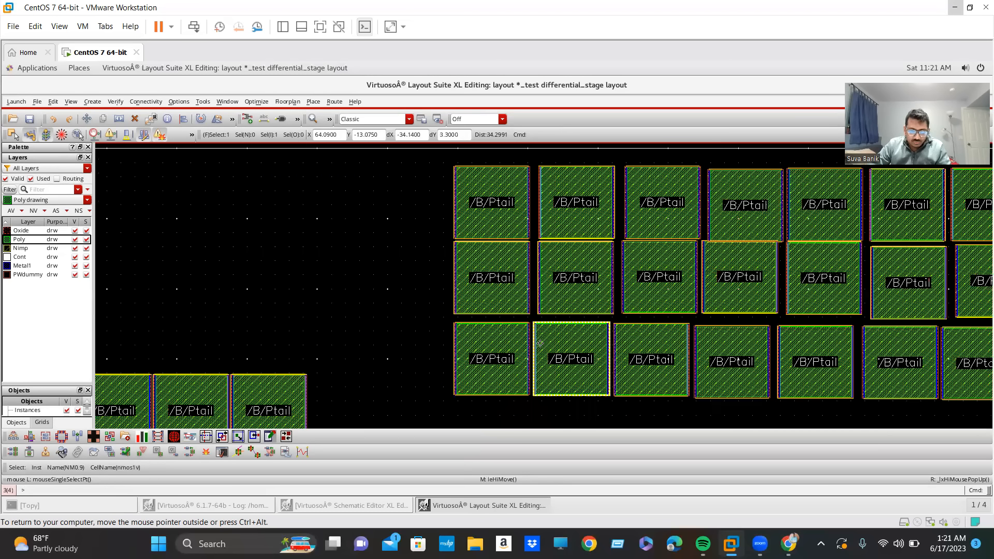
{"action": "scroll", "coordinate": [561, 370], "scroll_direction": "up", "scroll_amount": 2, "text": "ctrl"}
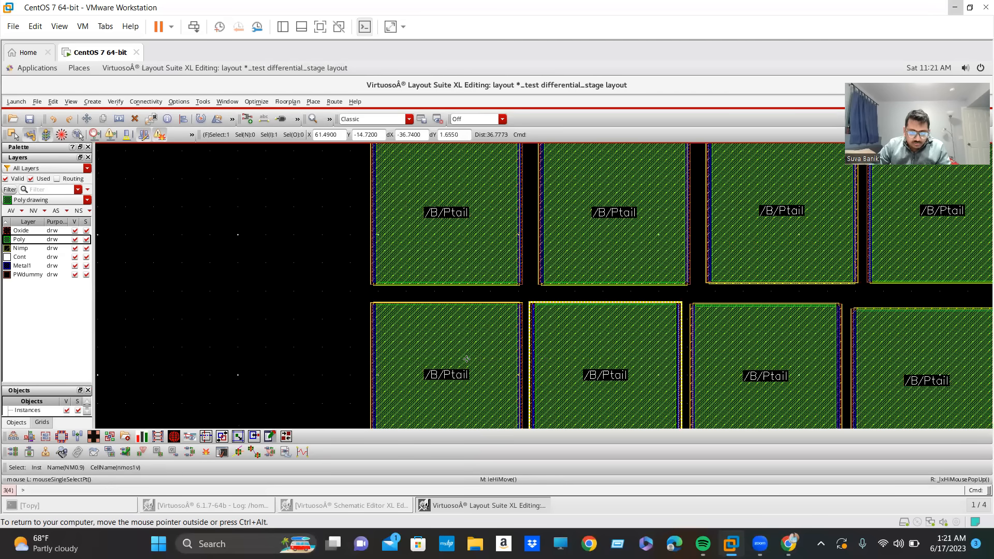
{"action": "scroll", "coordinate": [446, 357], "scroll_direction": "up", "scroll_amount": 4, "text": "ctrl"}
{"action": "key", "text": "a"}
{"action": "left_click", "coordinate": [444, 350]}
{"action": "scroll", "coordinate": [630, 363], "scroll_direction": "down", "scroll_amount": 4, "text": "ctrl"}
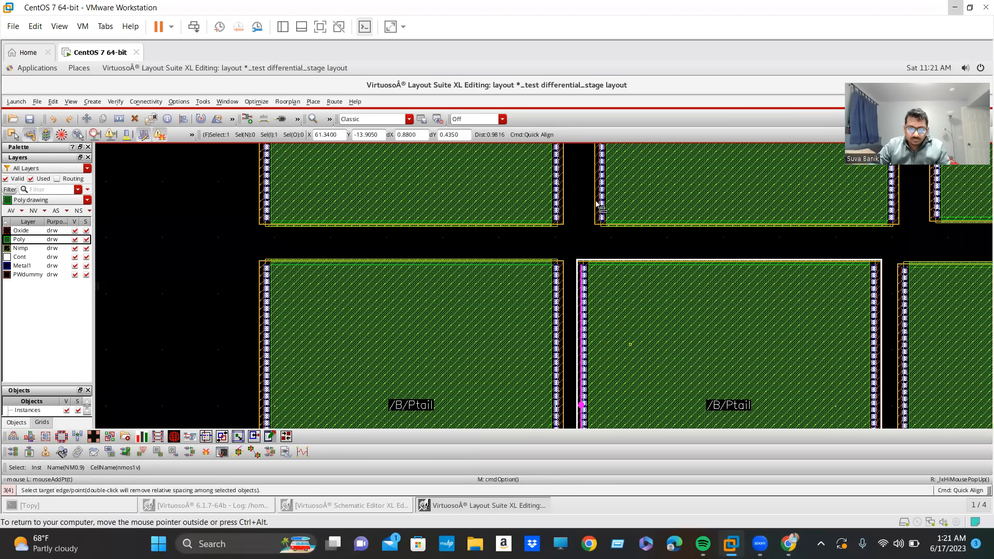
{"action": "left_click", "coordinate": [893, 301]}
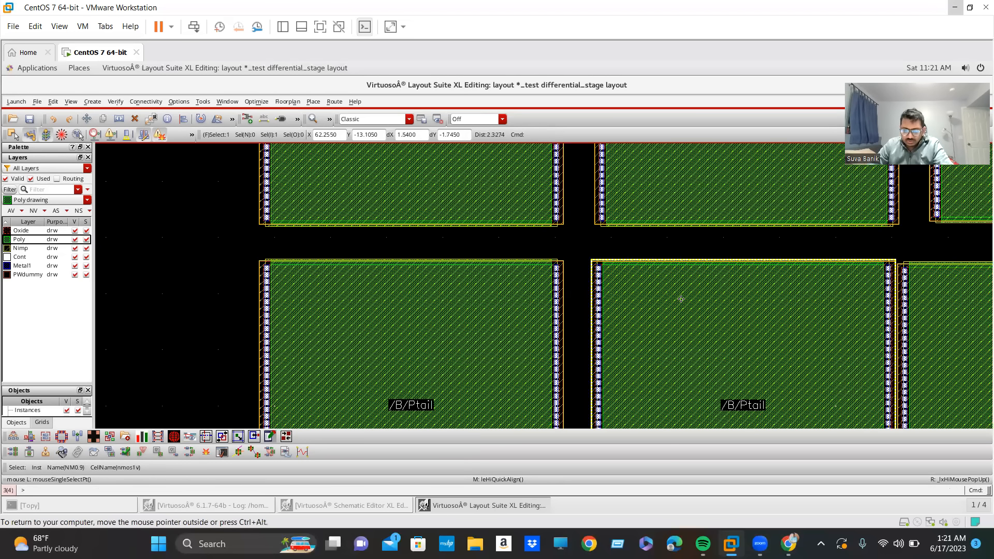
Quick Align NM0.7's left edge with the left edge of NM0.8 directly above it.
{"action": "scroll", "coordinate": [728, 326], "scroll_direction": "down", "scroll_amount": 1, "text": "ctrl"}
{"action": "scroll", "coordinate": [652, 342], "scroll_direction": "right", "scroll_amount": 1, "text": "shift"}
{"action": "left_click", "coordinate": [640, 351]}
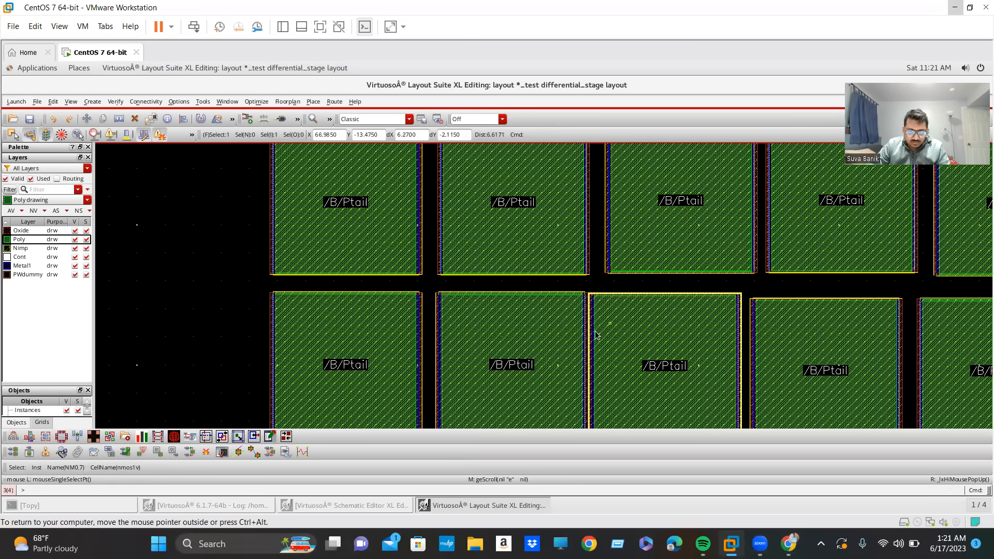
{"action": "key", "text": "a"}
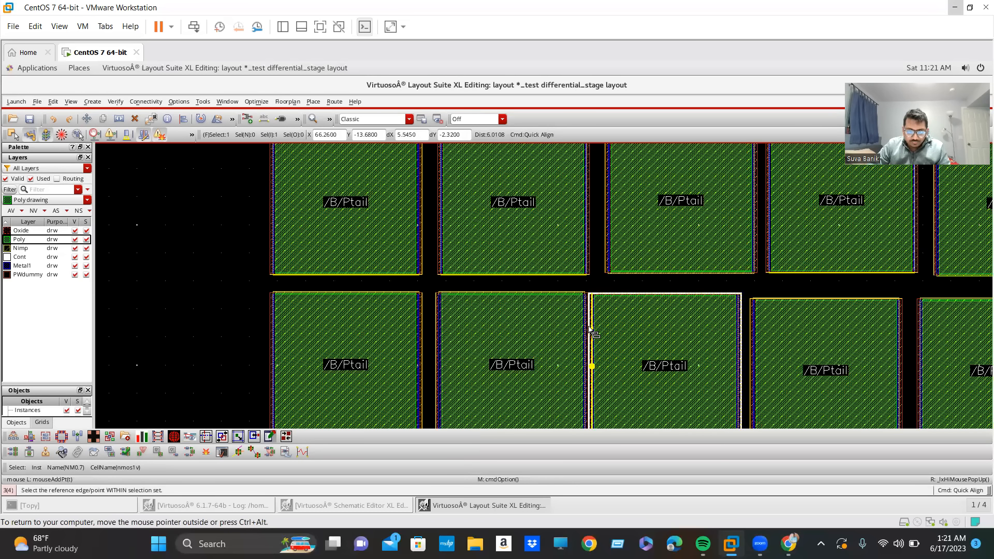
{"action": "scroll", "coordinate": [590, 331], "scroll_direction": "up", "scroll_amount": 1, "text": "ctrl"}
{"action": "scroll", "coordinate": [588, 325], "scroll_direction": "up", "scroll_amount": 2, "text": "ctrl"}
{"action": "left_click", "coordinate": [590, 325]}
{"action": "scroll", "coordinate": [591, 326], "scroll_direction": "down", "scroll_amount": 2, "text": "ctrl"}
{"action": "scroll", "coordinate": [623, 241], "scroll_direction": "down", "scroll_amount": 1, "text": "ctrl"}
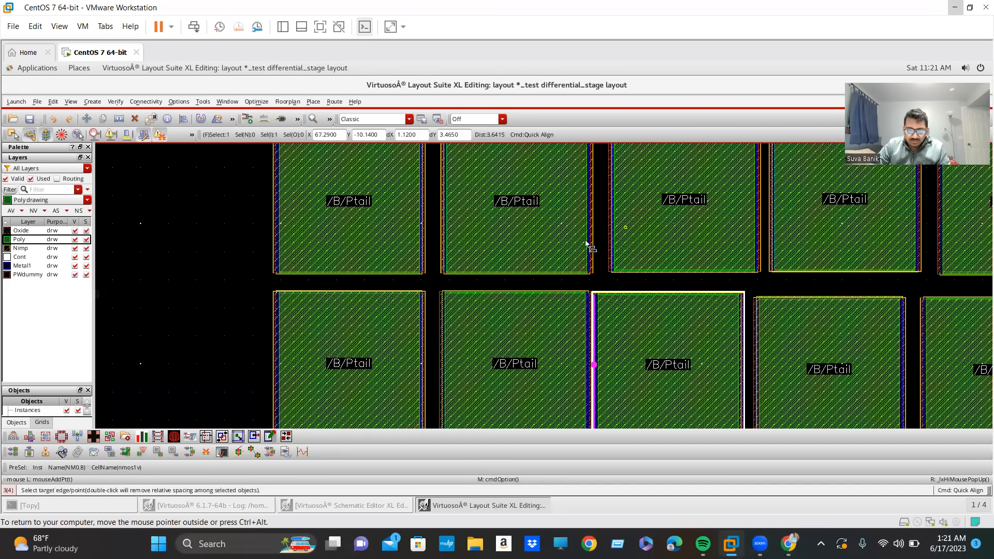
{"action": "scroll", "coordinate": [572, 253], "scroll_direction": "up", "scroll_amount": 1, "text": "ctrl"}
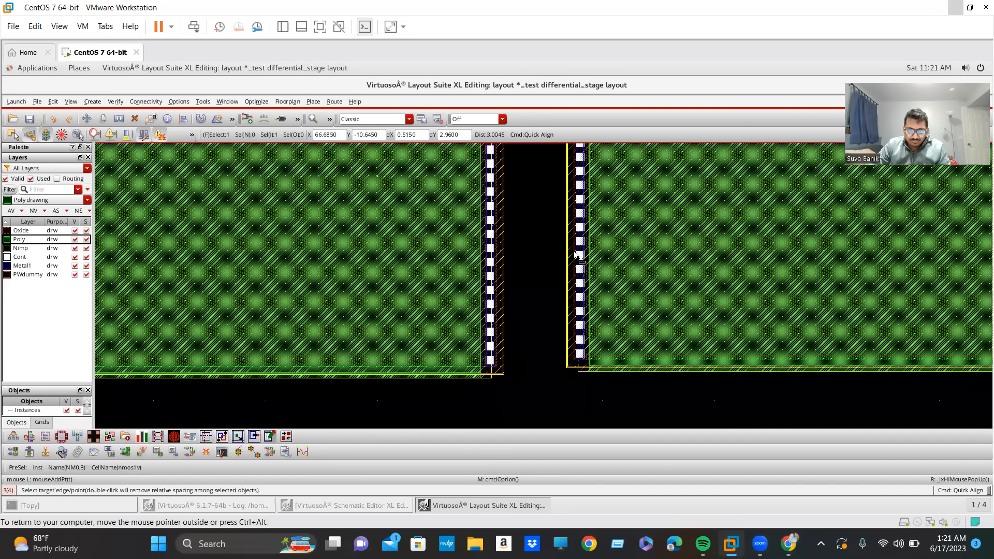
{"action": "left_click", "coordinate": [573, 306]}
{"action": "scroll", "coordinate": [572, 306], "scroll_direction": "down", "scroll_amount": 1, "text": "ctrl"}
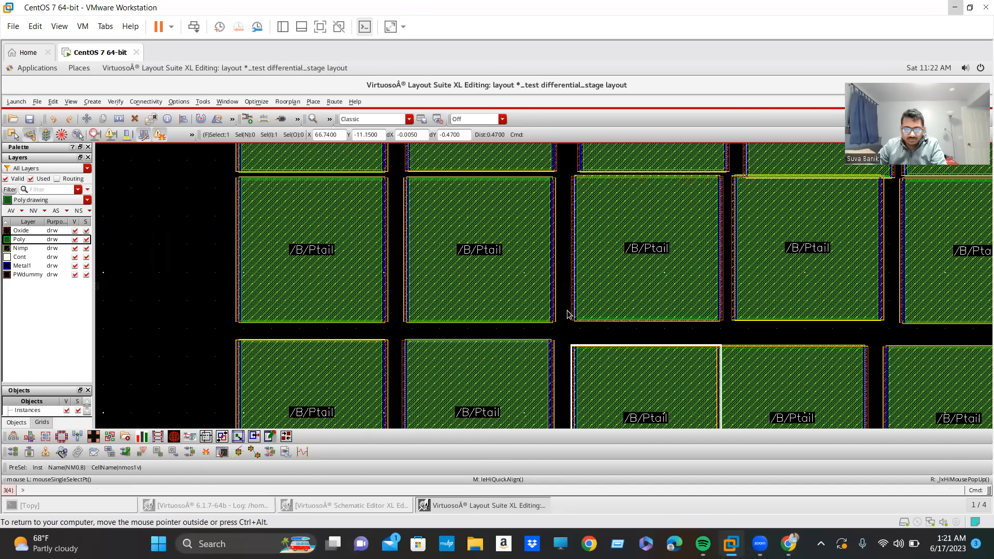
Move NM1.6 and NM1.7 slightly right in the third row to sit beneath the fourth and fifth devices above.
{"action": "scroll", "coordinate": [677, 269], "scroll_direction": "down", "scroll_amount": 1, "text": "ctrl"}
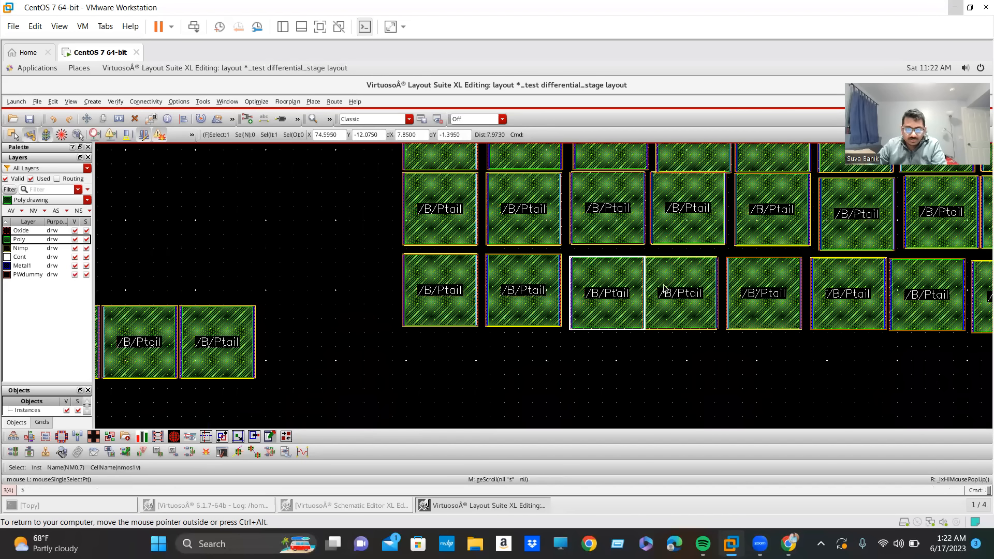
{"action": "scroll", "coordinate": [605, 213], "scroll_direction": "up", "scroll_amount": 1}
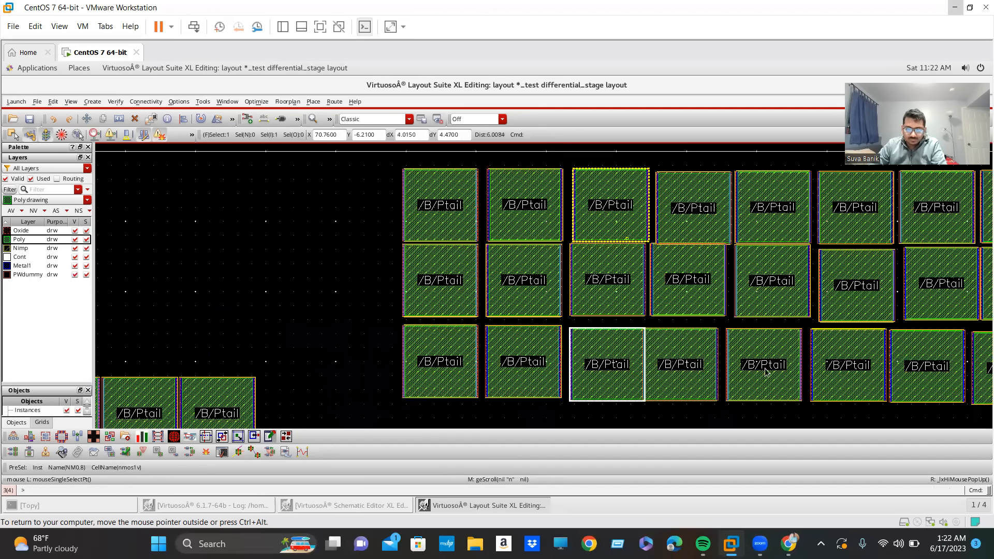
{"action": "left_click", "coordinate": [673, 365]}
{"action": "key", "text": "m"}
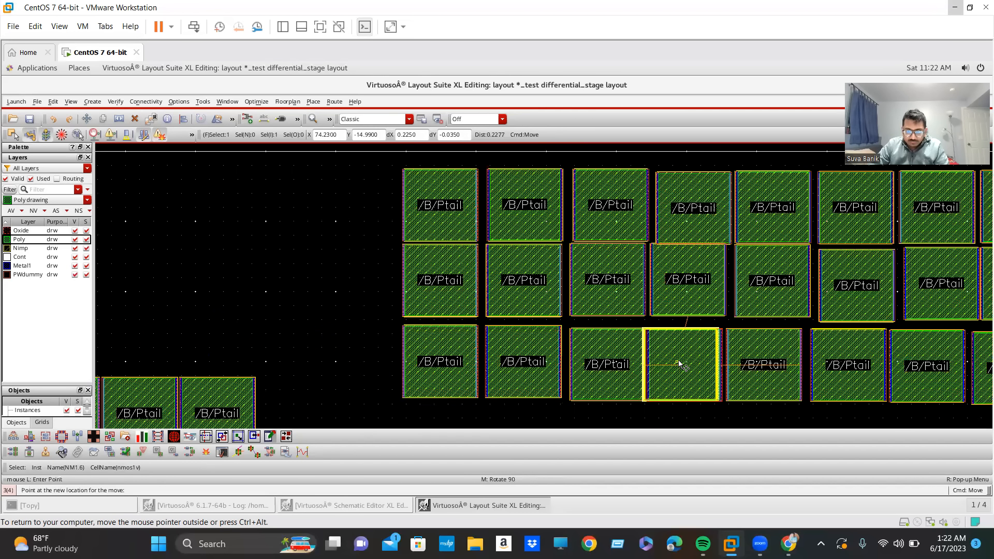
{"action": "left_click", "coordinate": [673, 365]}
{"action": "left_click", "coordinate": [689, 358]}
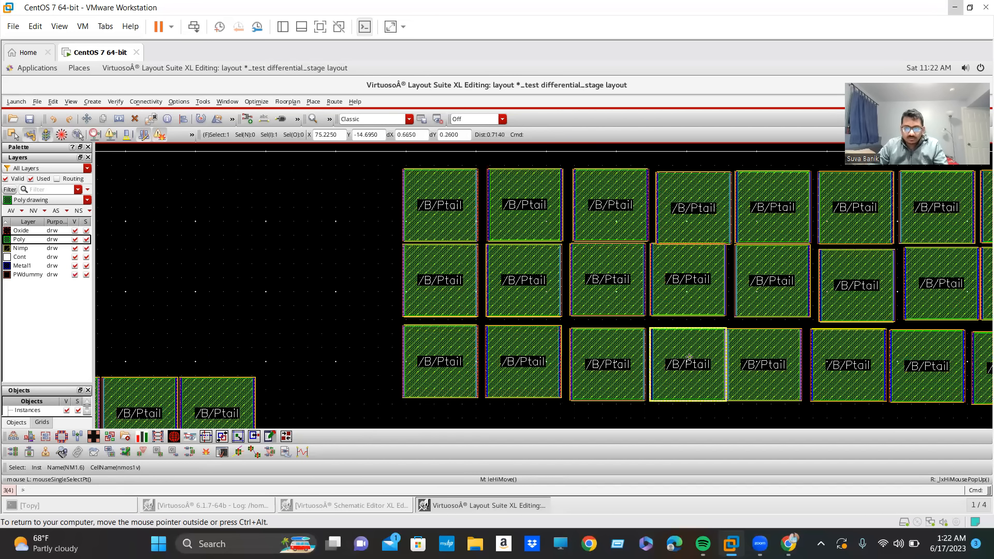
{"action": "left_click", "coordinate": [779, 367]}
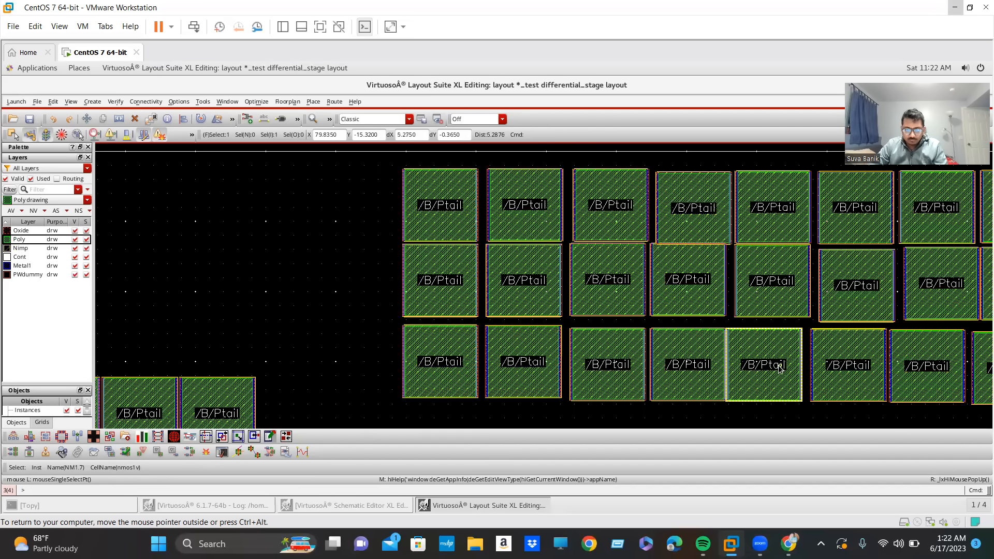
{"action": "key", "text": "m"}
{"action": "left_click", "coordinate": [766, 364]}
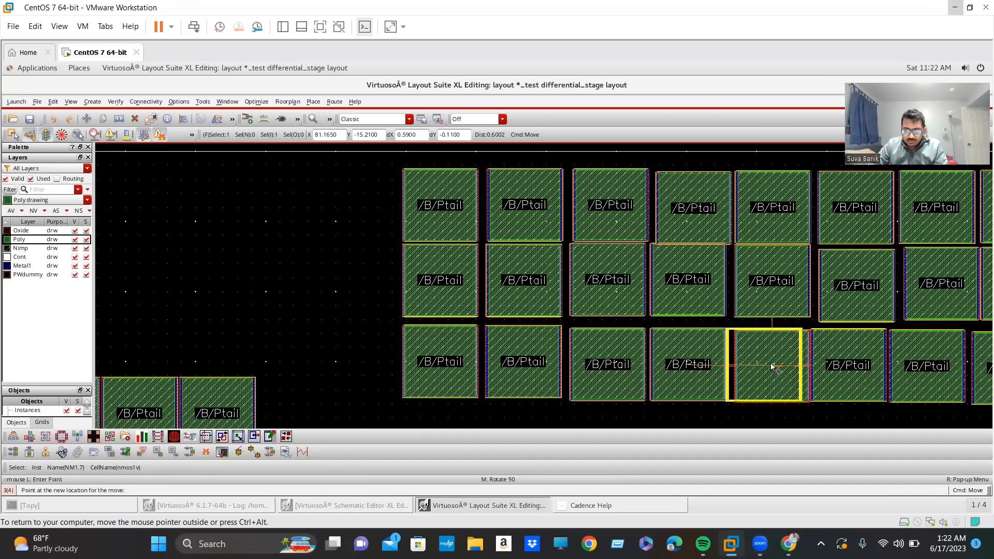
{"action": "left_click", "coordinate": [770, 362]}
Shift NM0.5 slightly right and move NM1.8 up and right beneath the last device of the second row.
{"action": "left_click", "coordinate": [815, 379]}
{"action": "left_click", "coordinate": [838, 365]}
{"action": "left_click", "coordinate": [887, 362]}
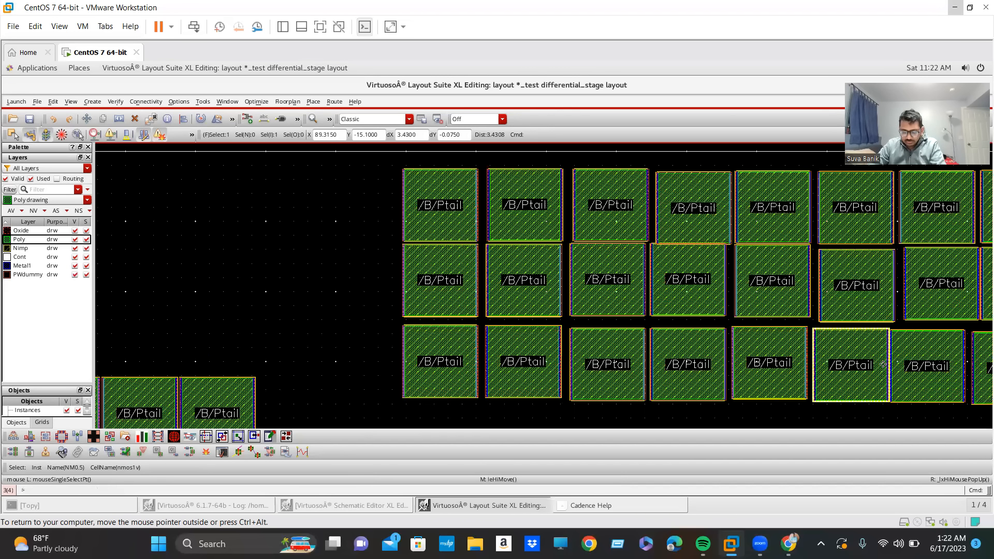
{"action": "key", "text": "Right"}
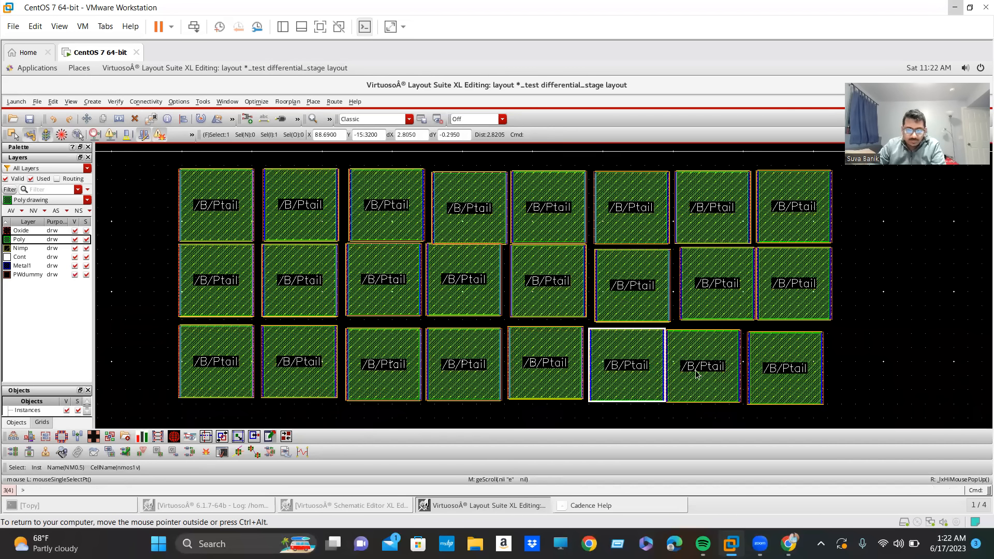
{"action": "key", "text": "m"}
{"action": "left_click", "coordinate": [768, 377]}
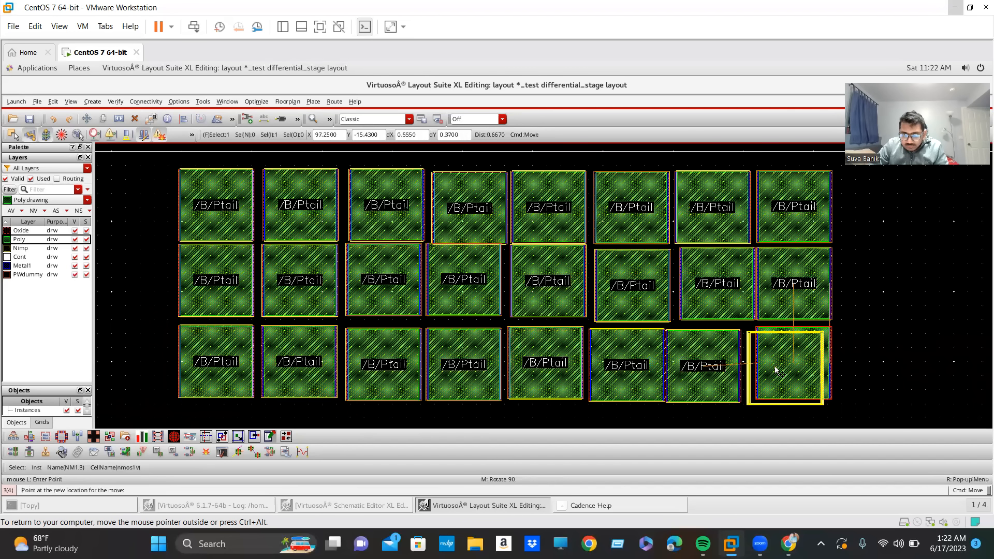
{"action": "left_click", "coordinate": [770, 372]}
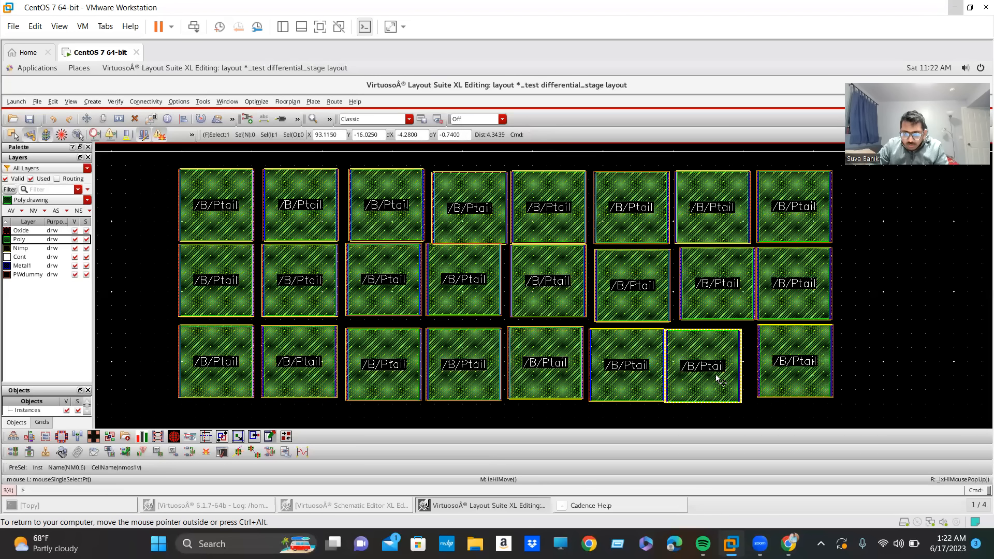
Move NM0.6 right and slightly up, and NM0.5 slightly right, beneath the seventh and sixth devices of the second row.
{"action": "key", "text": "m"}
{"action": "left_click", "coordinate": [719, 378]}
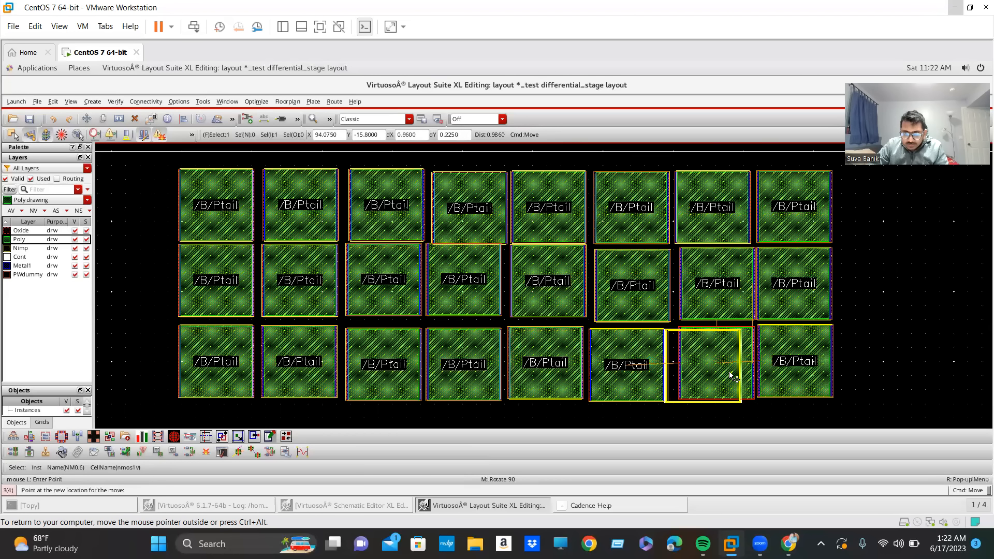
{"action": "left_click", "coordinate": [730, 373]}
{"action": "left_click", "coordinate": [655, 366]}
{"action": "key", "text": "m"}
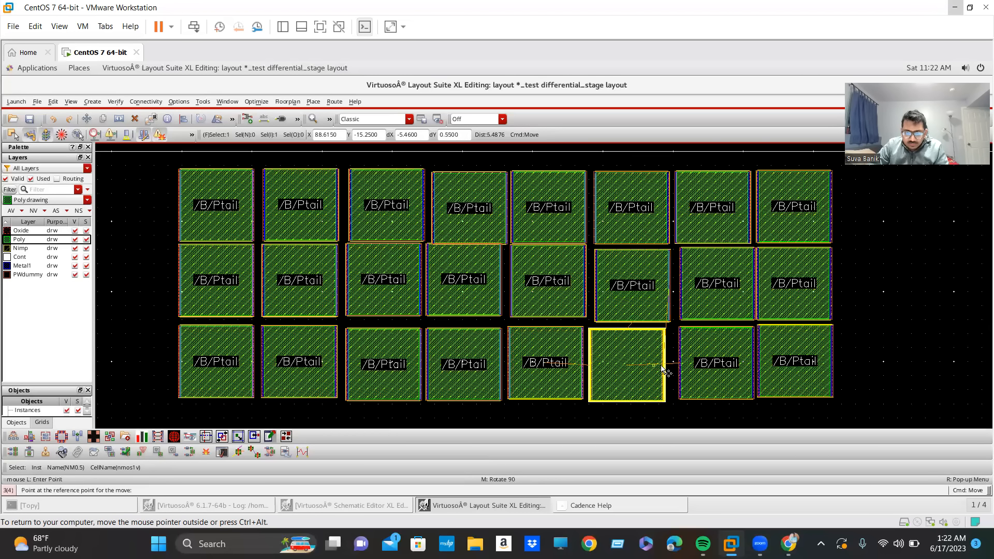
{"action": "left_click", "coordinate": [662, 369]}
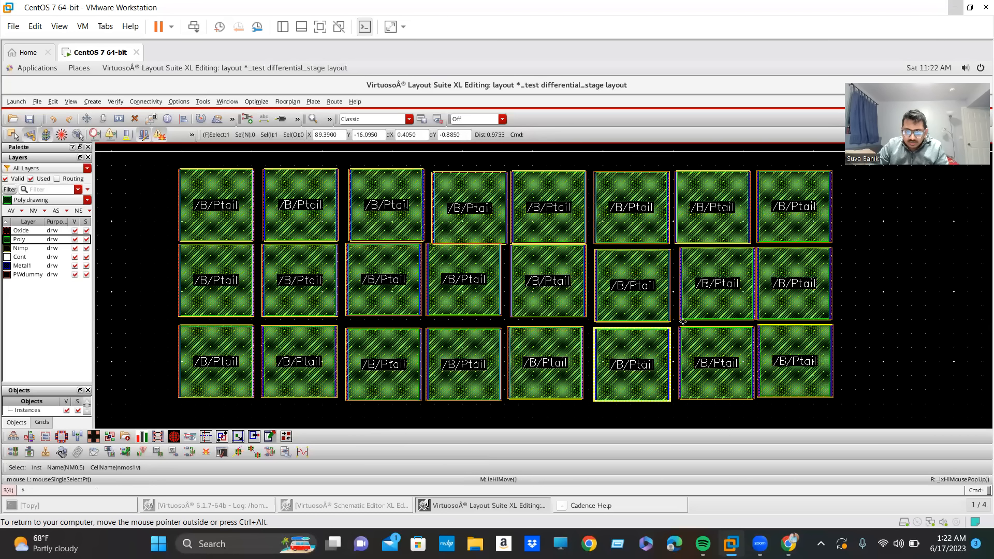
Shift NM0.10 slightly left beneath the top row's seventh device, and NM1.7 slightly right in the third row.
{"action": "left_click", "coordinate": [700, 313]}
{"action": "key", "text": "m"}
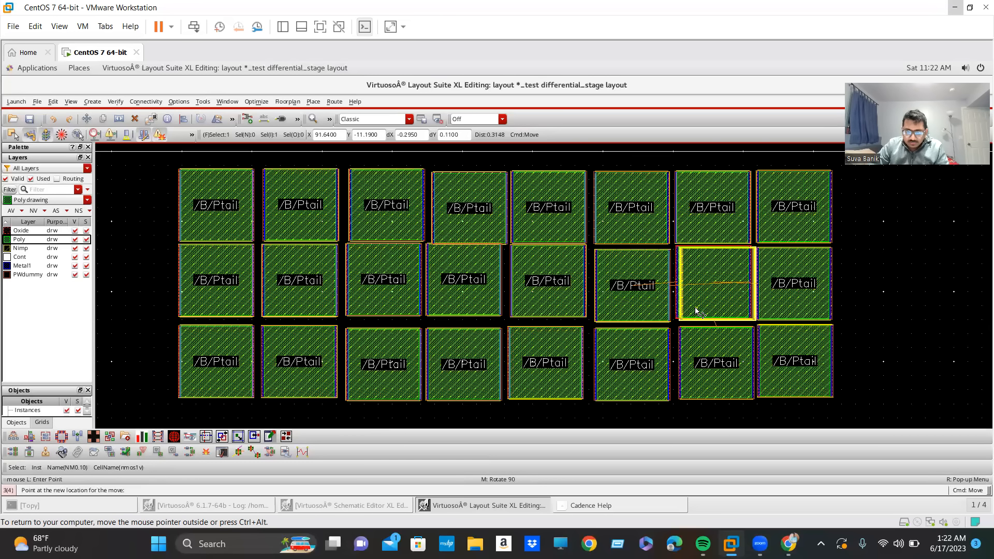
{"action": "left_click", "coordinate": [712, 337]}
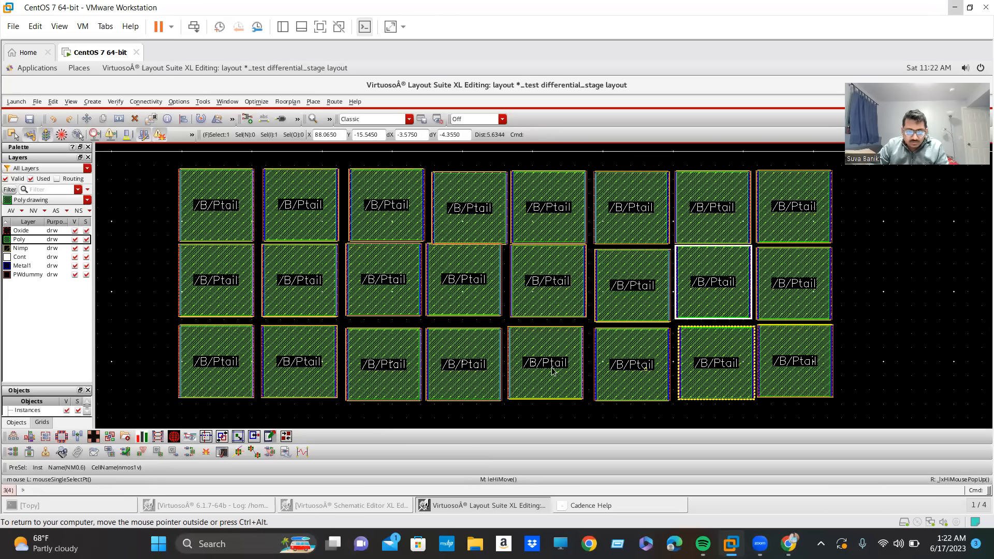
{"action": "left_click", "coordinate": [523, 368]}
{"action": "key", "text": "m"}
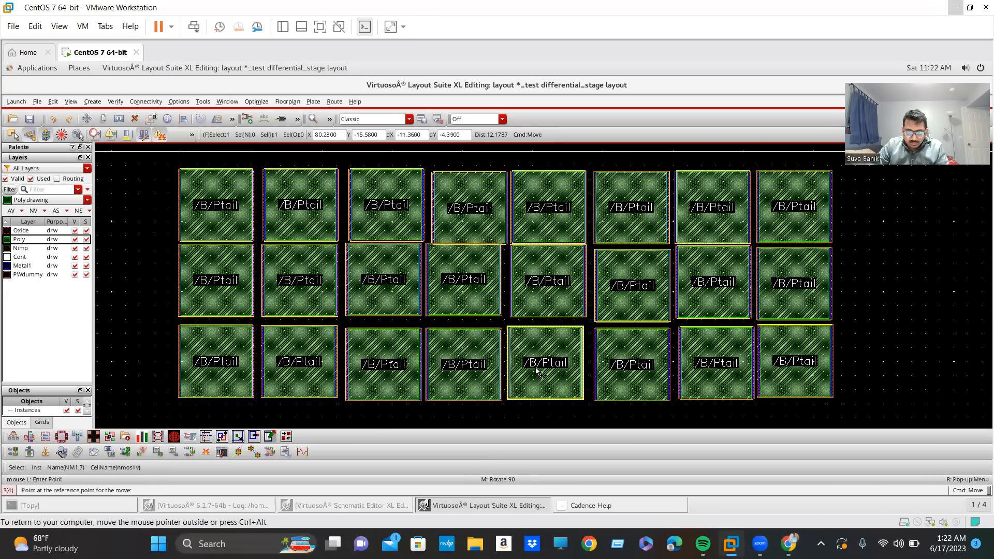
{"action": "left_click", "coordinate": [546, 350]}
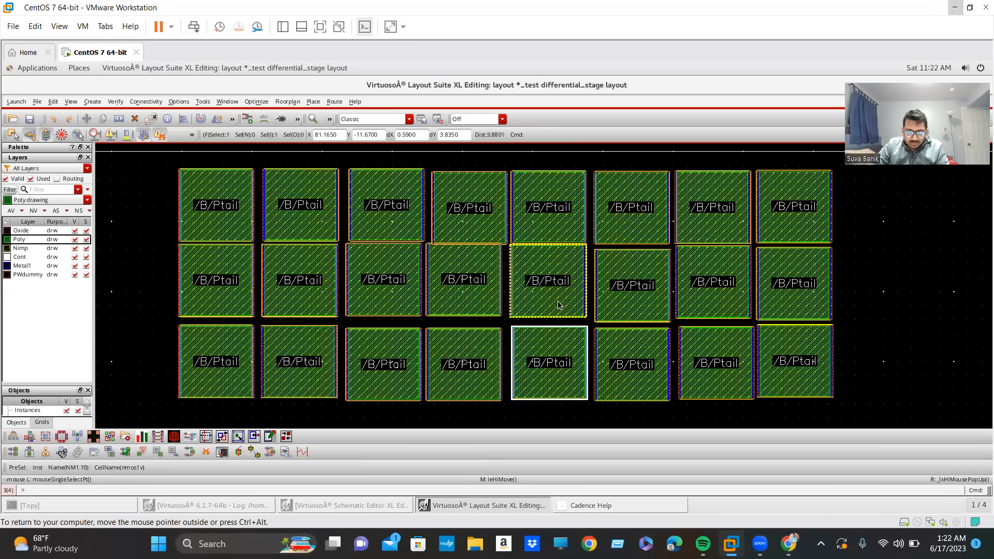
Move NM1.10 slightly down and left in the second row, and shift NM1.6 slightly right in the third row.
{"action": "left_click", "coordinate": [561, 308]}
{"action": "key", "text": "m"}
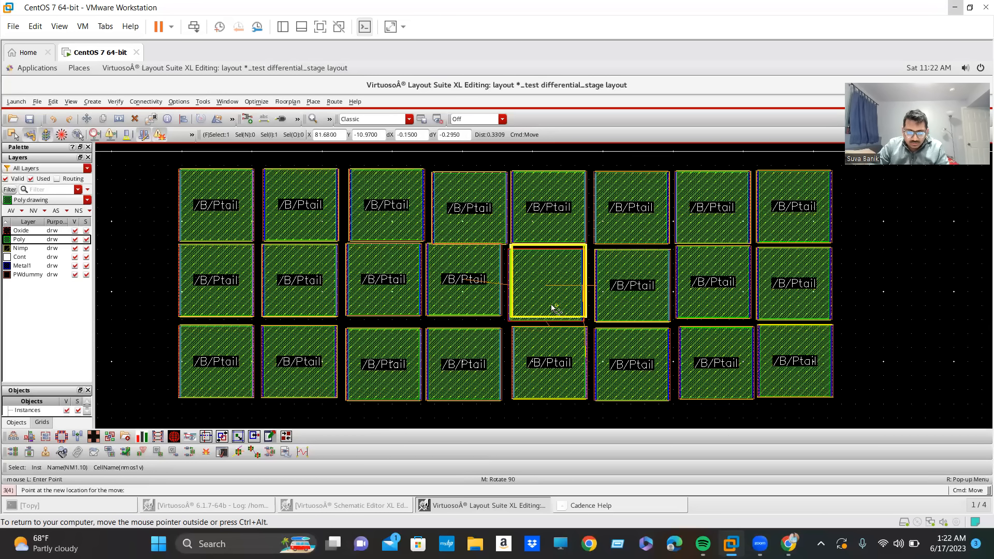
{"action": "left_click", "coordinate": [551, 311]}
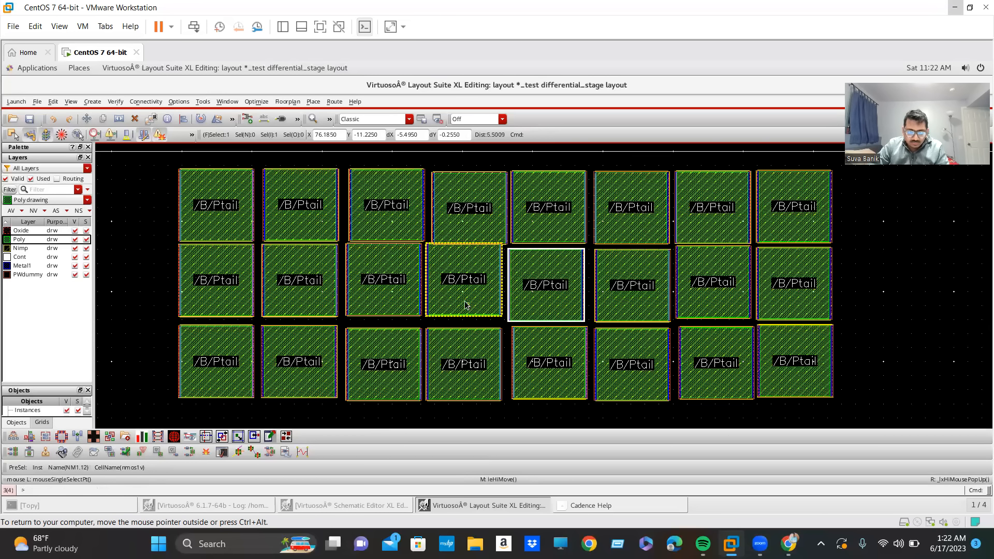
{"action": "left_click", "coordinate": [475, 363]}
{"action": "key", "text": "m"}
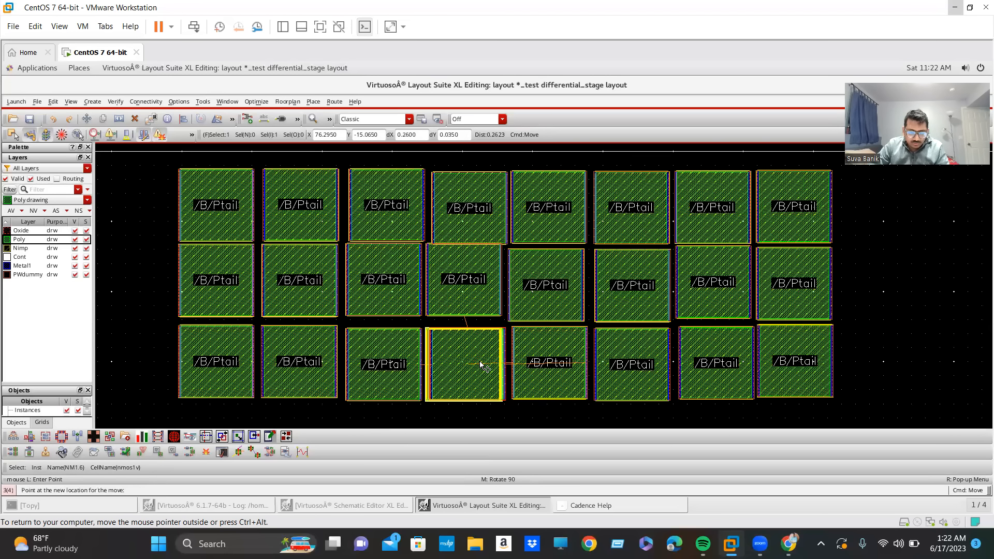
{"action": "left_click", "coordinate": [484, 364]}
Nudge NM0.7 slightly right and NM0.9 slightly down and left in the third row.
{"action": "left_click", "coordinate": [417, 364]}
{"action": "key", "text": "m"}
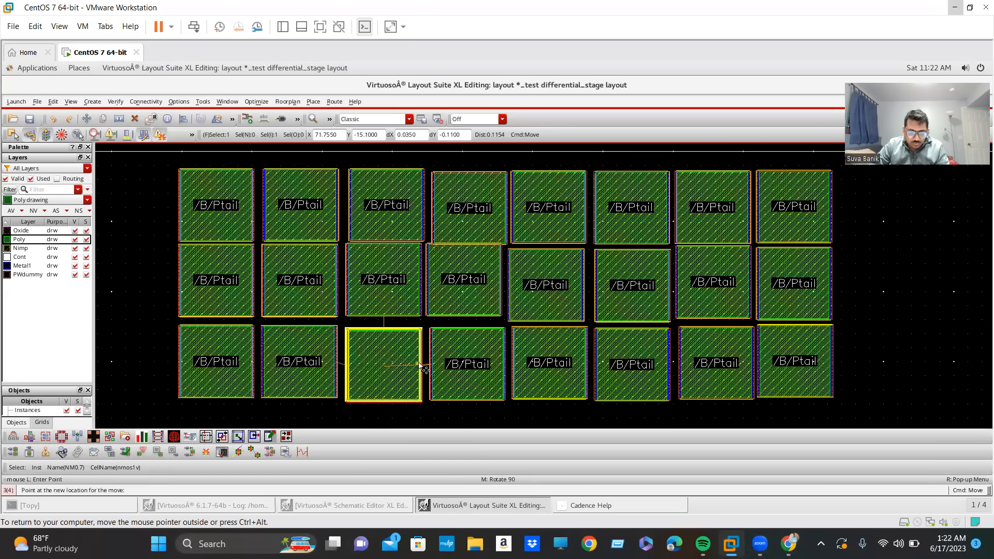
{"action": "left_click", "coordinate": [455, 364]}
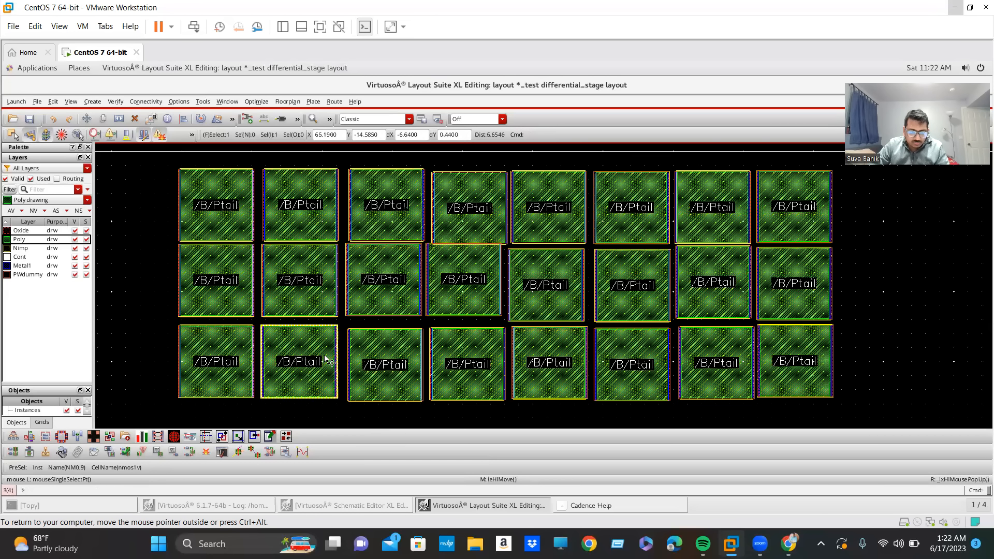
{"action": "left_click", "coordinate": [324, 360]}
{"action": "key", "text": "m"}
{"action": "left_click", "coordinate": [325, 361]}
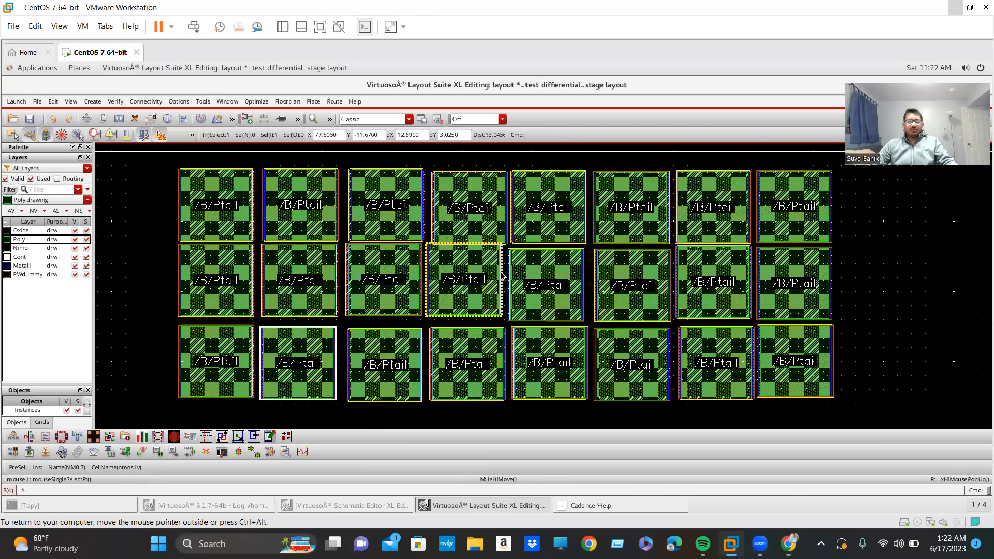
Move NM1.12 slightly down and right in the second row to sit directly above NM1.6.
{"action": "left_click", "coordinate": [477, 266]}
{"action": "key", "text": "m"}
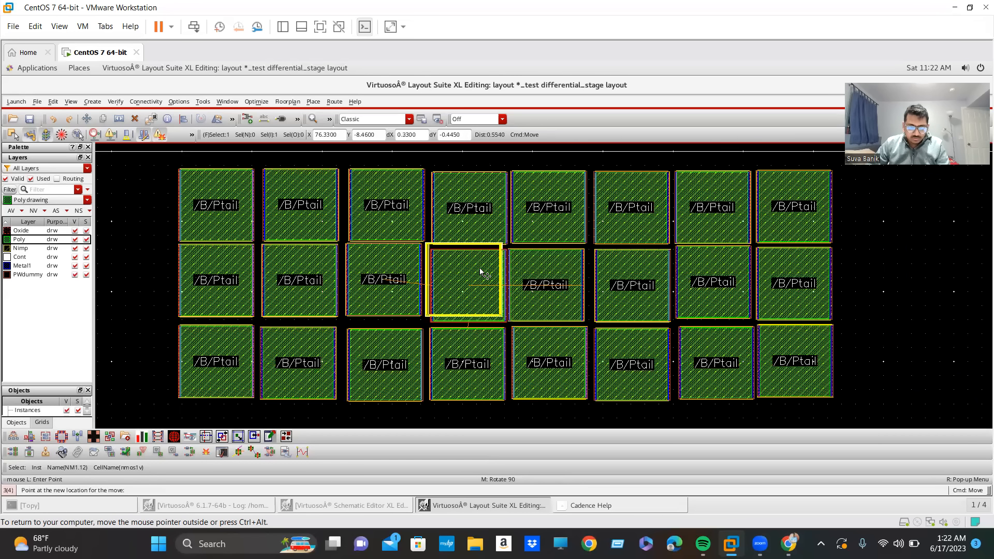
{"action": "left_click", "coordinate": [506, 278]}
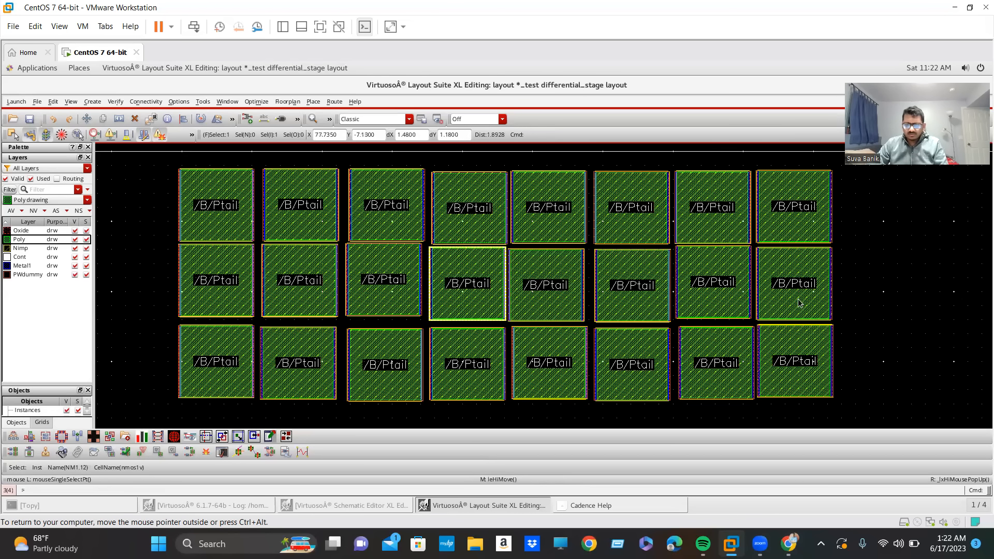
Switch to the schematic and select transistor NM0 to cross-highlight its instances in the layout.
{"action": "scroll", "coordinate": [897, 345], "scroll_direction": "down", "scroll_amount": 6, "text": "ctrl"}
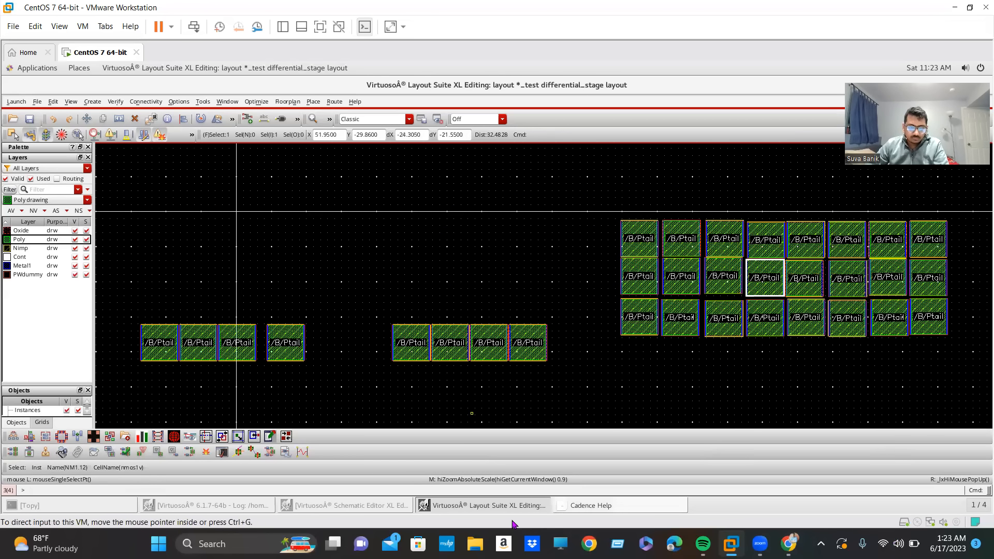
{"action": "left_click", "coordinate": [361, 503]}
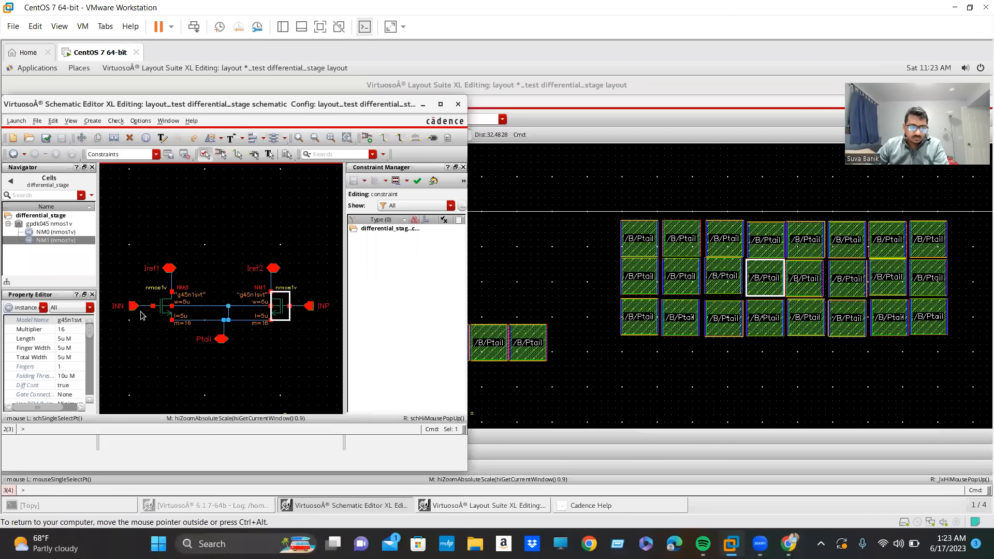
{"action": "left_click", "coordinate": [166, 310]}
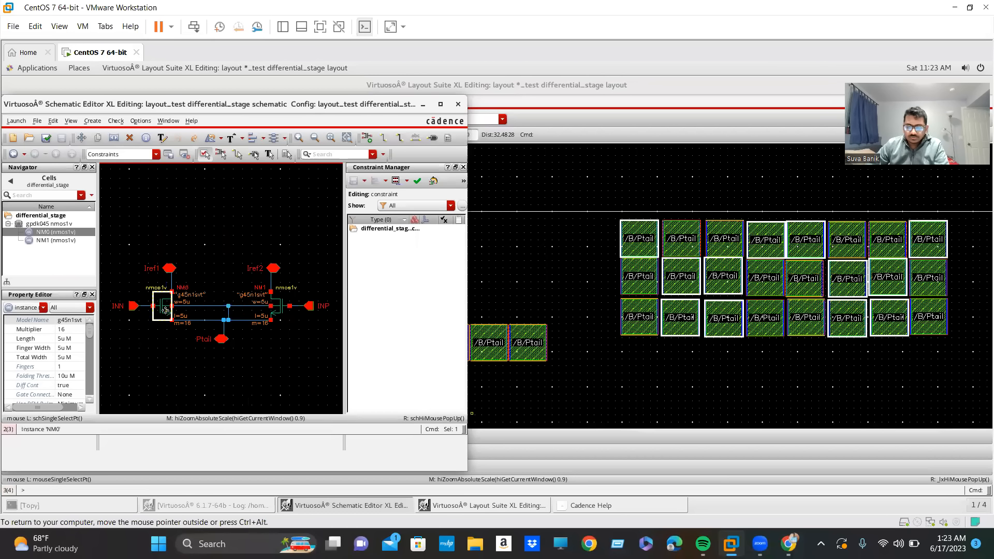
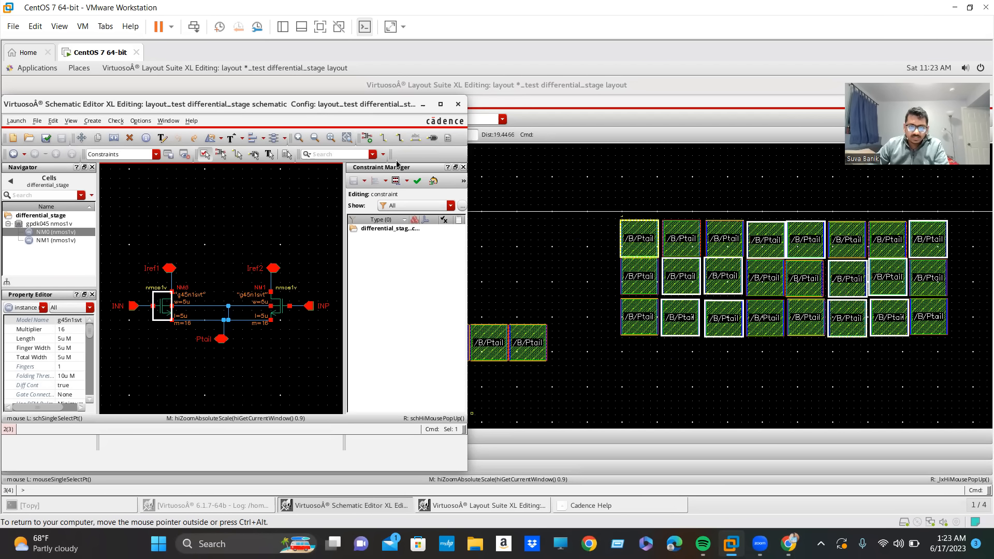
Hide the schematic and start the fourth row below the array with NM0.1, NM1.1 and another NM1 device, side by side.
{"action": "left_click", "coordinate": [423, 105]}
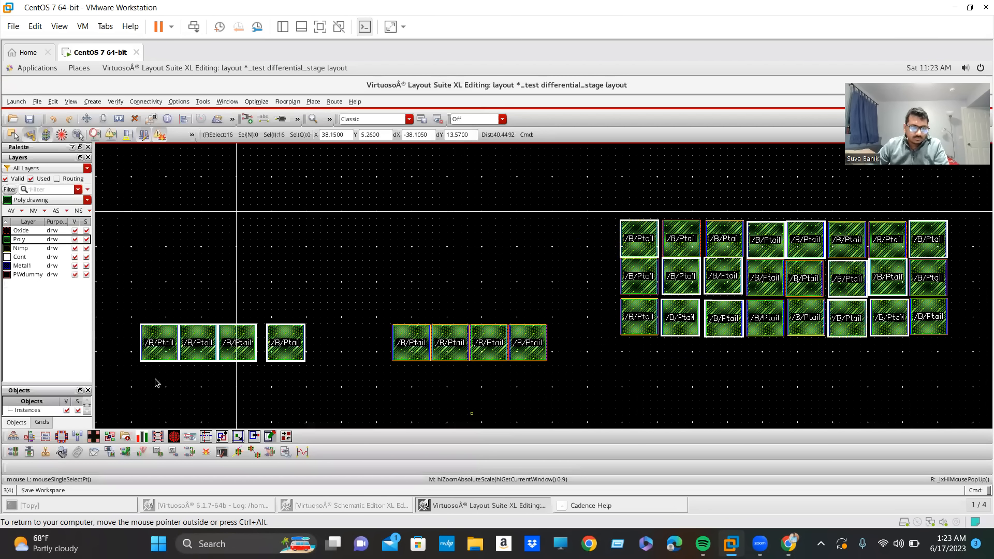
{"action": "left_click_drag", "start_coordinate": [168, 346], "coordinate": [655, 388]}
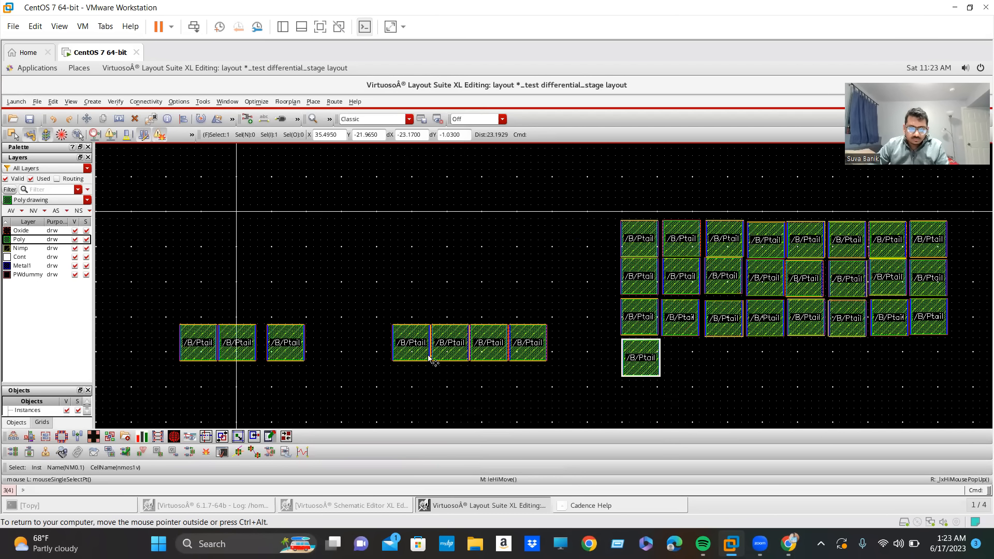
{"action": "left_click_drag", "start_coordinate": [431, 364], "coordinate": [693, 363]}
{"action": "left_click", "coordinate": [449, 347]}
{"action": "left_click_drag", "start_coordinate": [449, 347], "coordinate": [725, 367]}
Continue the fourth row with two of the remaining NM0 devices followed by NM1.3.
{"action": "left_click_drag", "start_coordinate": [276, 344], "coordinate": [767, 364]}
{"action": "left_click_drag", "start_coordinate": [205, 347], "coordinate": [815, 367]}
{"action": "left_click_drag", "start_coordinate": [488, 340], "coordinate": [854, 364]}
{"action": "left_click", "coordinate": [853, 362]}
{"action": "key", "text": "m"}
{"action": "left_click", "coordinate": [539, 348]}
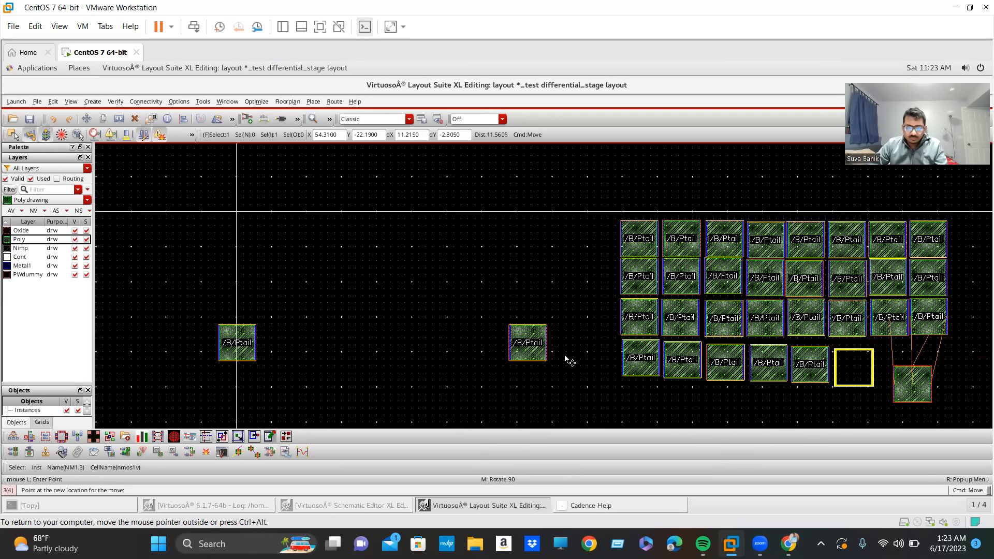
{"action": "key", "text": "Escape"}
Complete the fourth row by placing NM1.4 after NM1.3 and NM0.3 at the row's right end.
{"action": "left_click", "coordinate": [524, 348]}
{"action": "key", "text": "m"}
{"action": "left_click", "coordinate": [523, 348]}
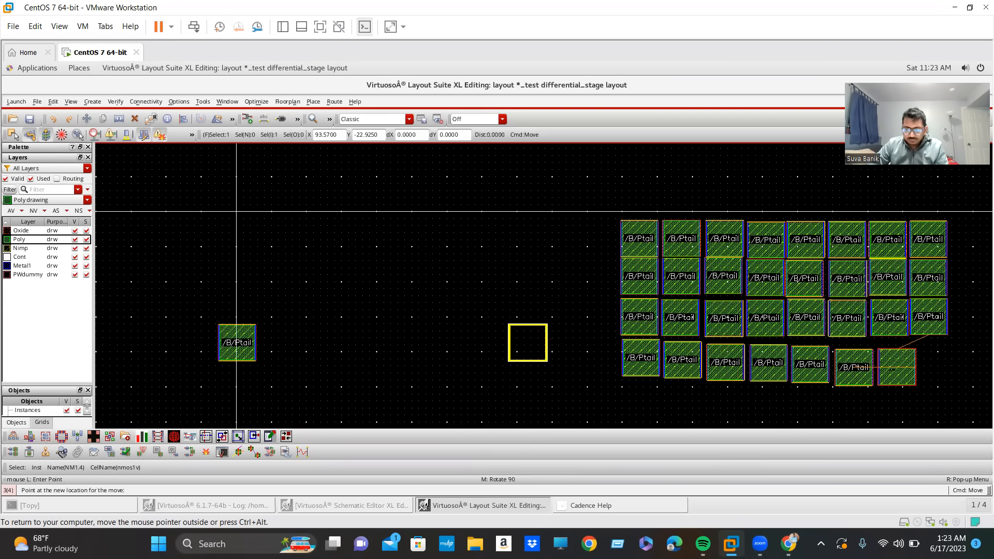
{"action": "left_click", "coordinate": [896, 369]}
{"action": "left_click", "coordinate": [247, 346]}
{"action": "left_click", "coordinate": [248, 346]}
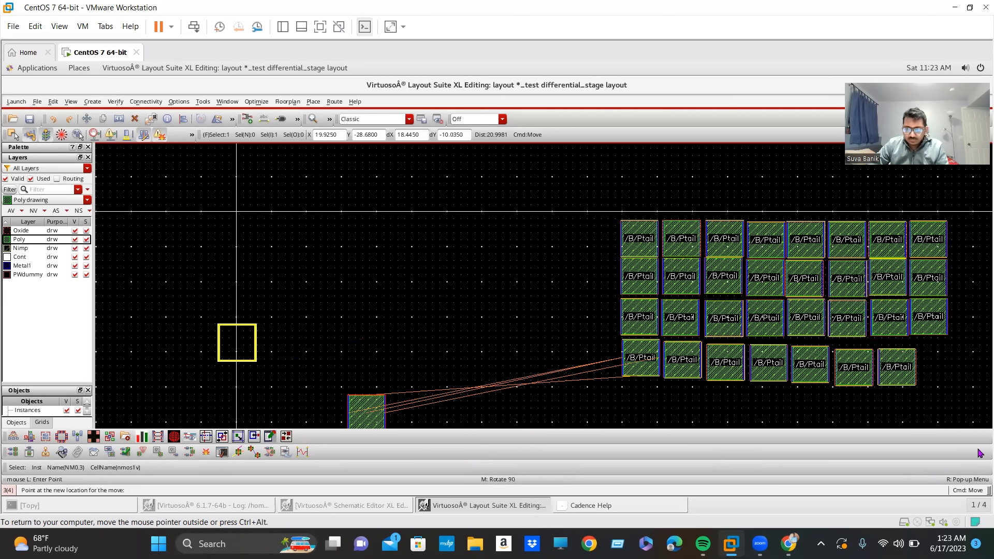
{"action": "left_click", "coordinate": [951, 367]}
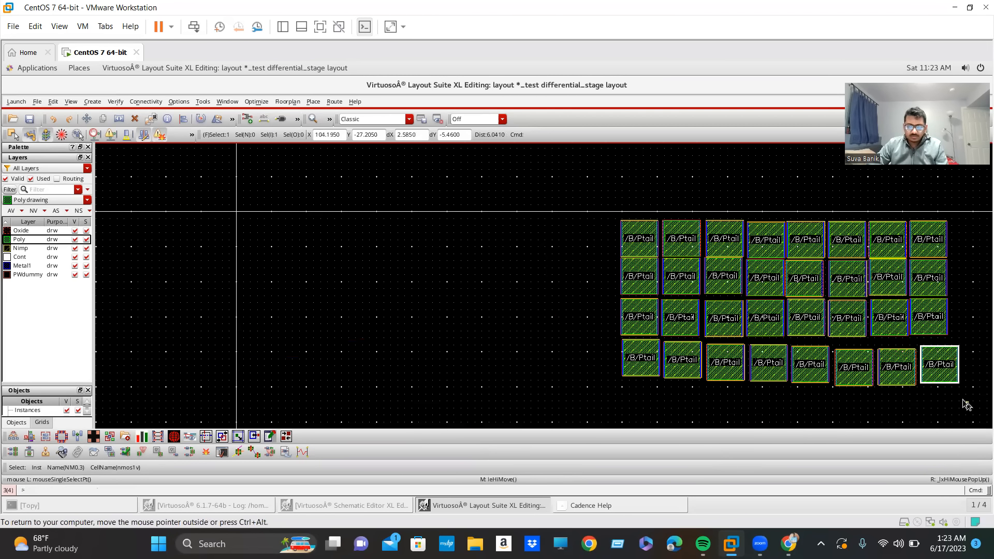
Quick-align the left edge of NM0.1 in the fourth row with the left edge of the device directly above it.
{"action": "scroll", "coordinate": [957, 409], "scroll_direction": "up", "scroll_amount": 1}
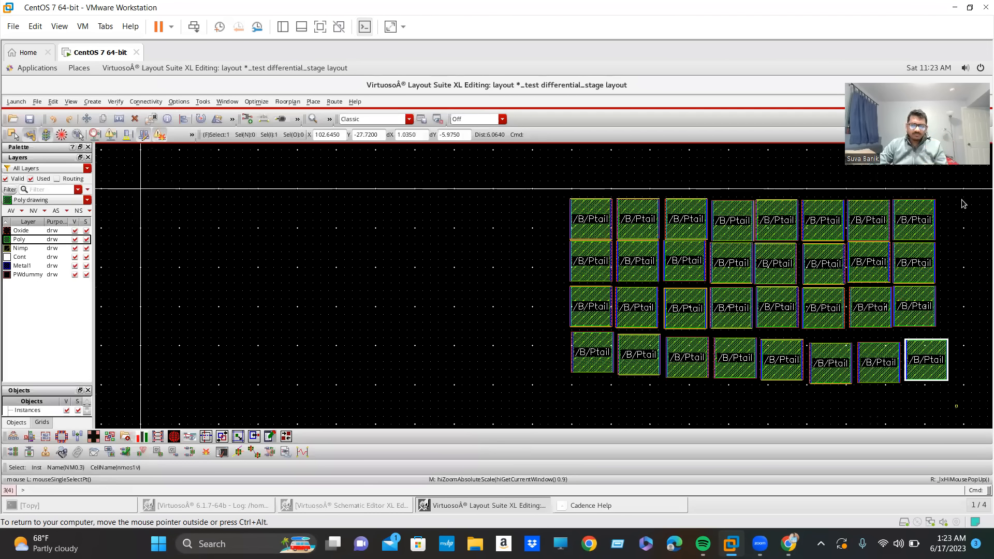
{"action": "key", "text": "z"}
{"action": "left_click", "coordinate": [539, 183]}
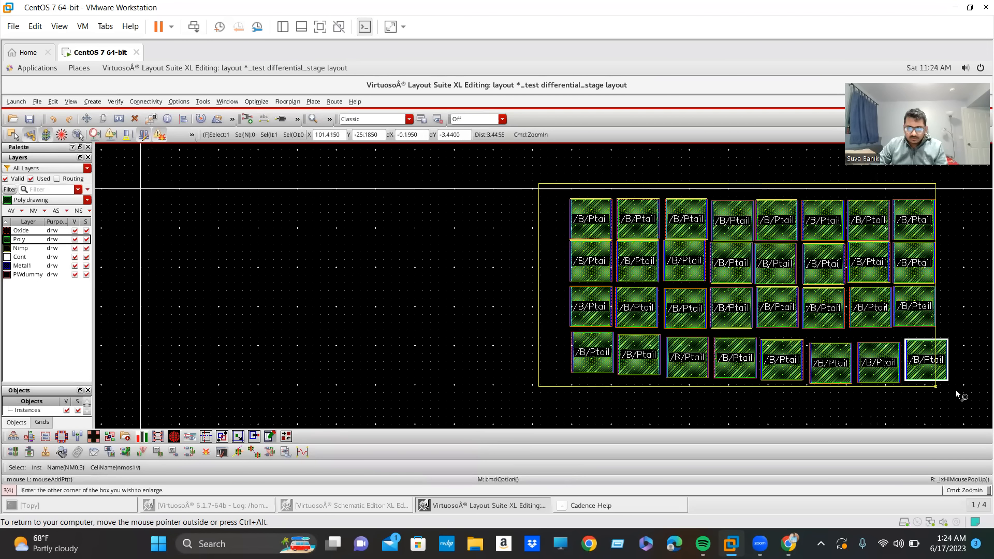
{"action": "left_click", "coordinate": [979, 405]}
{"action": "key", "text": "Escape"}
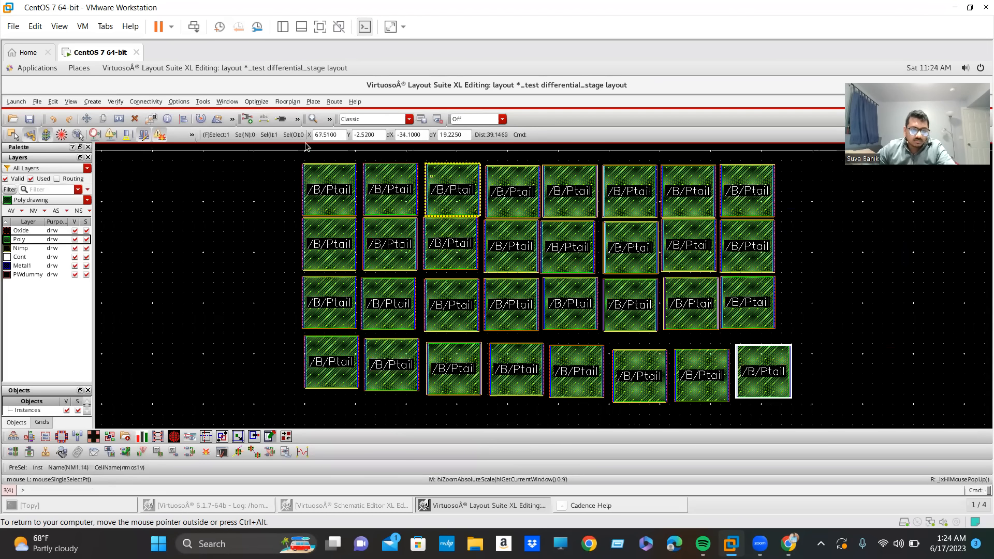
{"action": "scroll", "coordinate": [311, 212], "scroll_direction": "up", "scroll_amount": 1}
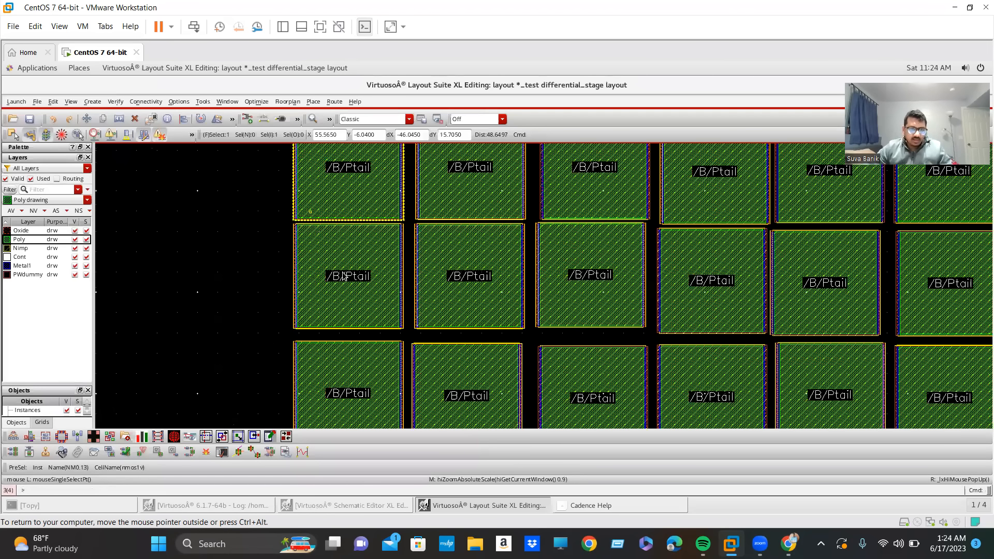
{"action": "scroll", "coordinate": [342, 266], "scroll_direction": "down", "scroll_amount": 1}
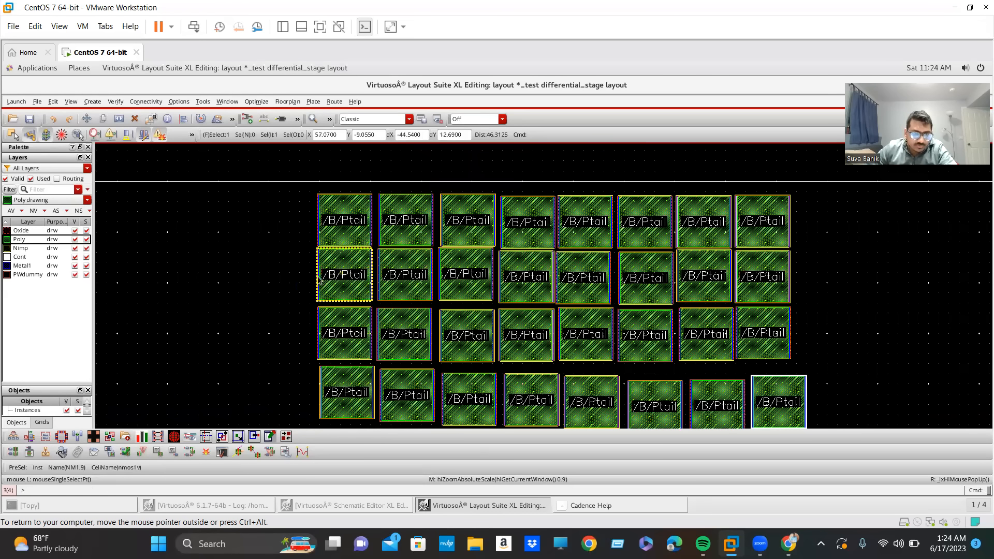
{"action": "left_click", "coordinate": [328, 398]}
{"action": "key", "text": "a"}
{"action": "scroll", "coordinate": [339, 397], "scroll_direction": "up", "scroll_amount": 2}
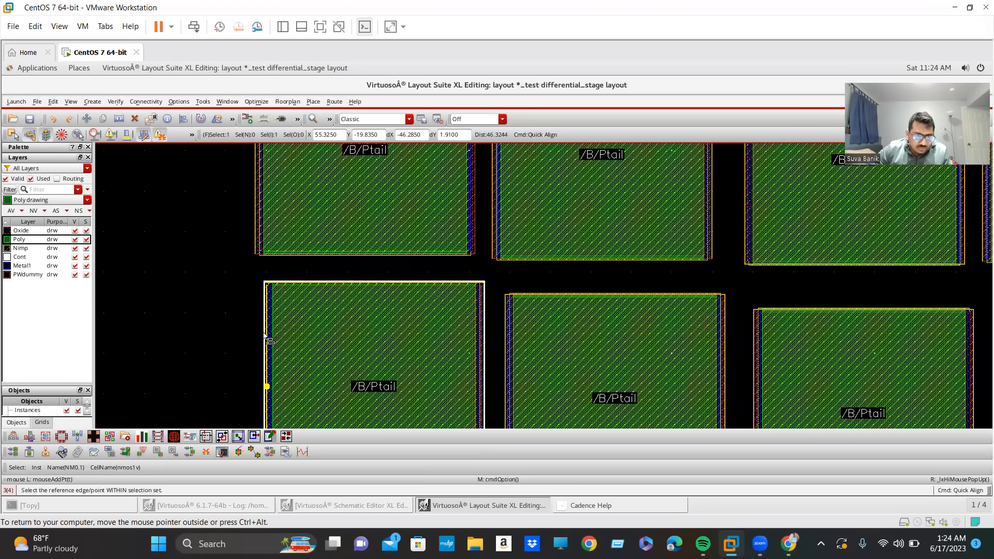
{"action": "left_click", "coordinate": [254, 188]}
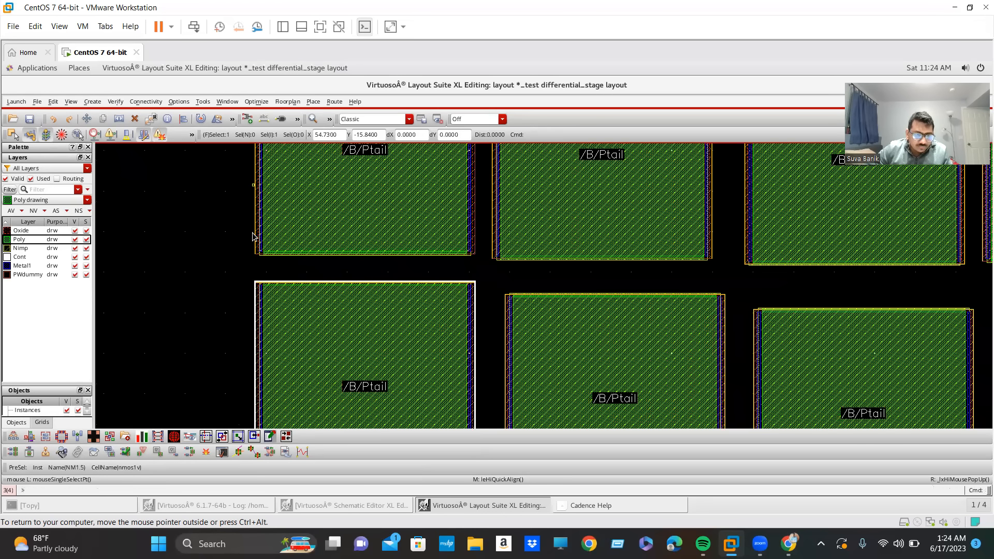
Move NM1.1 slightly up and left so it sits closer to NM0.1 in the fourth row.
{"action": "left_click", "coordinate": [580, 363]}
{"action": "key", "text": "m"}
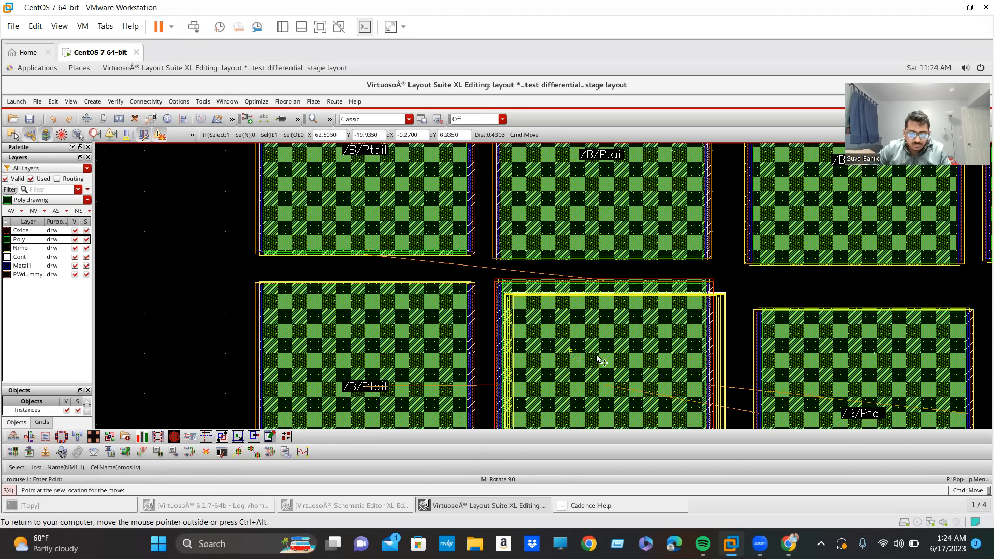
{"action": "left_click", "coordinate": [600, 359]}
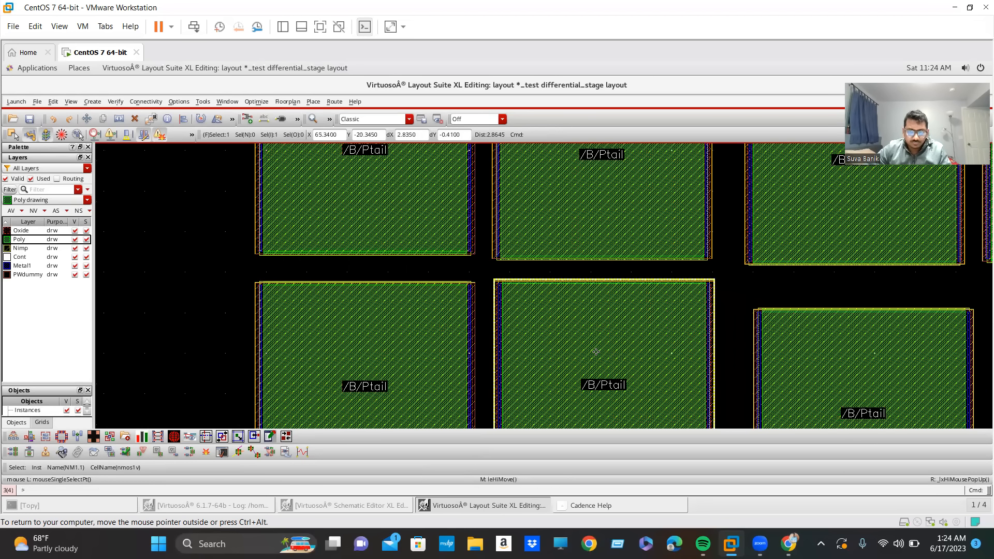
Select the other six devices in the fourth row and quick-align the top edge of the leftmost one with NM1.1's top edge.
{"action": "scroll", "coordinate": [596, 351], "scroll_direction": "down", "scroll_amount": 2, "text": "ctrl"}
{"action": "scroll", "coordinate": [643, 366], "scroll_direction": "down", "scroll_amount": 2, "text": "ctrl"}
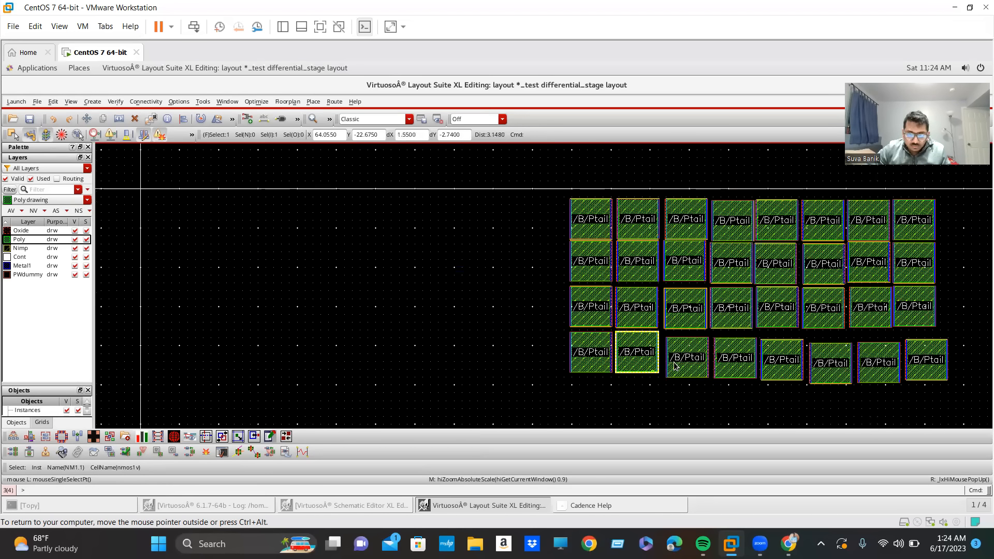
{"action": "left_click", "coordinate": [687, 362]}
{"action": "left_click", "coordinate": [735, 363], "text": "shift"}
{"action": "left_click", "coordinate": [781, 365], "text": "shift"}
{"action": "left_click", "coordinate": [831, 367], "text": "shift"}
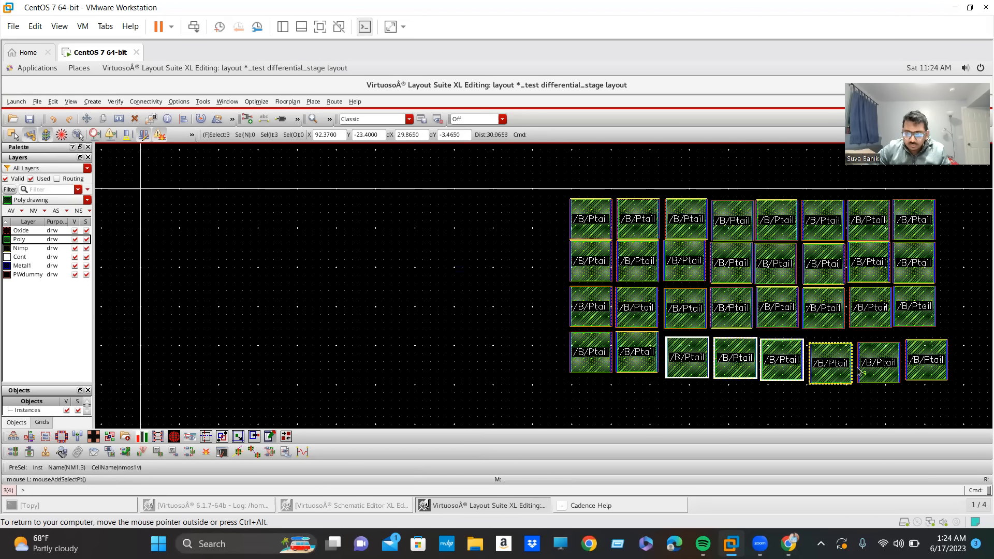
{"action": "left_click", "coordinate": [877, 365], "text": "shift"}
{"action": "left_click", "coordinate": [927, 362], "text": "shift"}
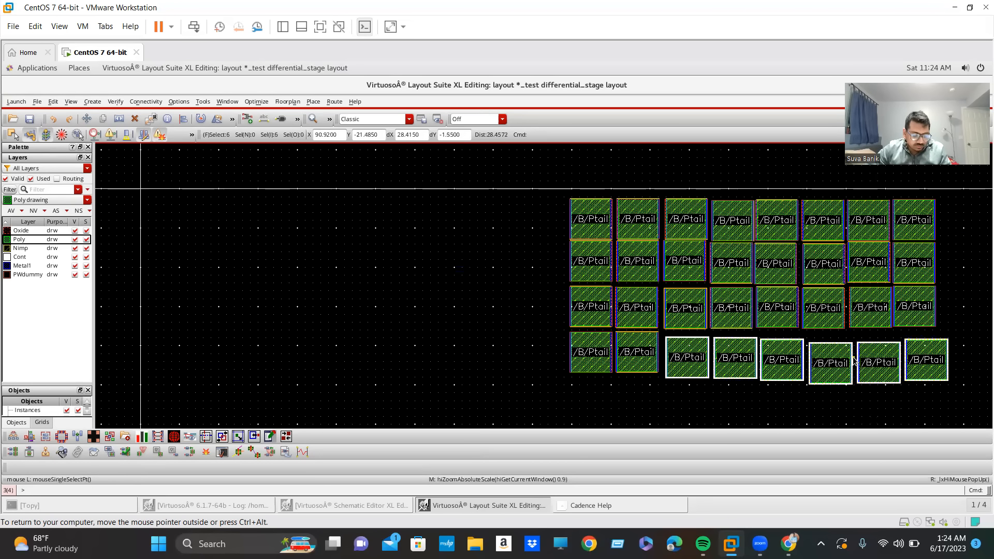
{"action": "key", "text": "a"}
{"action": "scroll", "coordinate": [854, 347], "scroll_direction": "up", "scroll_amount": 5, "text": "ctrl"}
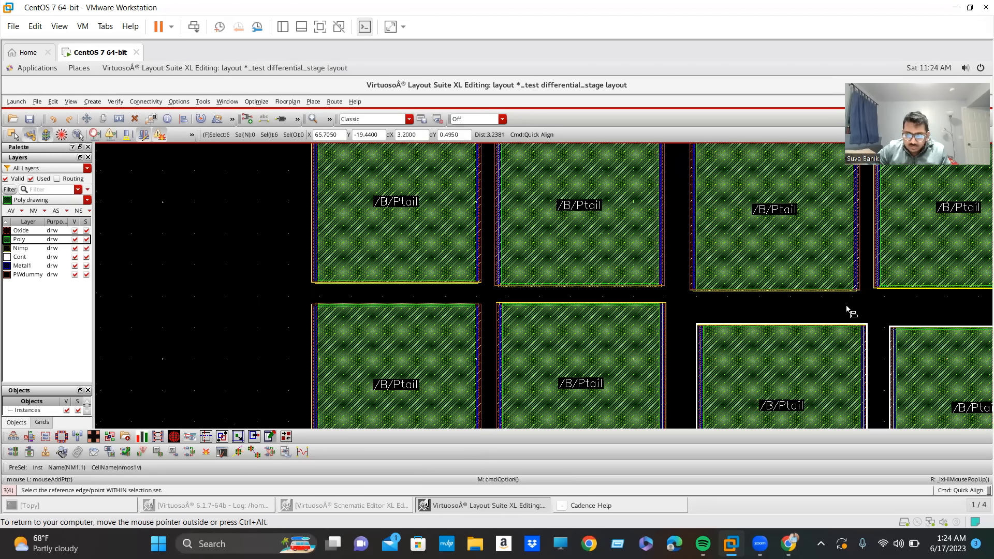
{"action": "scroll", "coordinate": [821, 303], "scroll_direction": "up", "scroll_amount": 3, "text": "ctrl"}
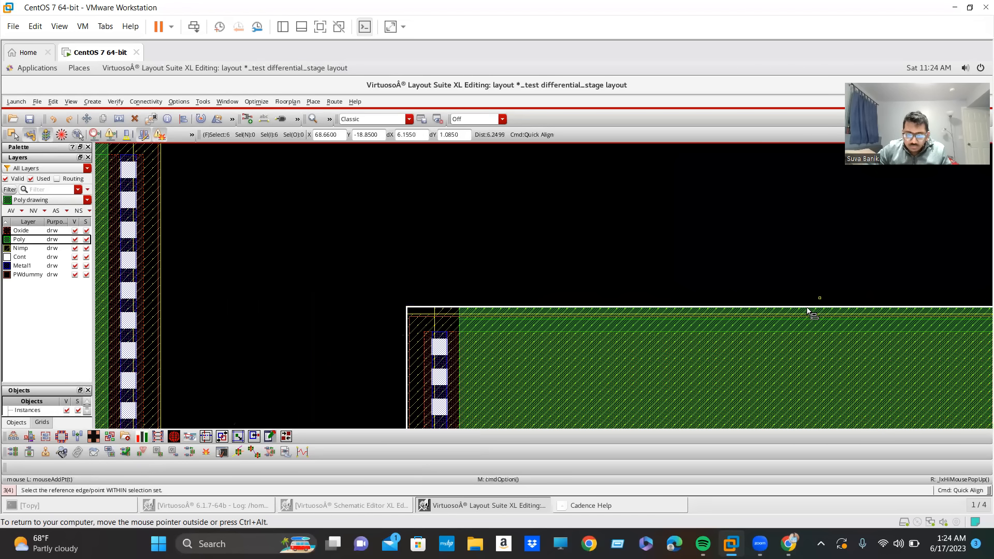
{"action": "left_click", "coordinate": [809, 311]}
{"action": "scroll", "coordinate": [810, 317], "scroll_direction": "down", "scroll_amount": 2, "text": "ctrl"}
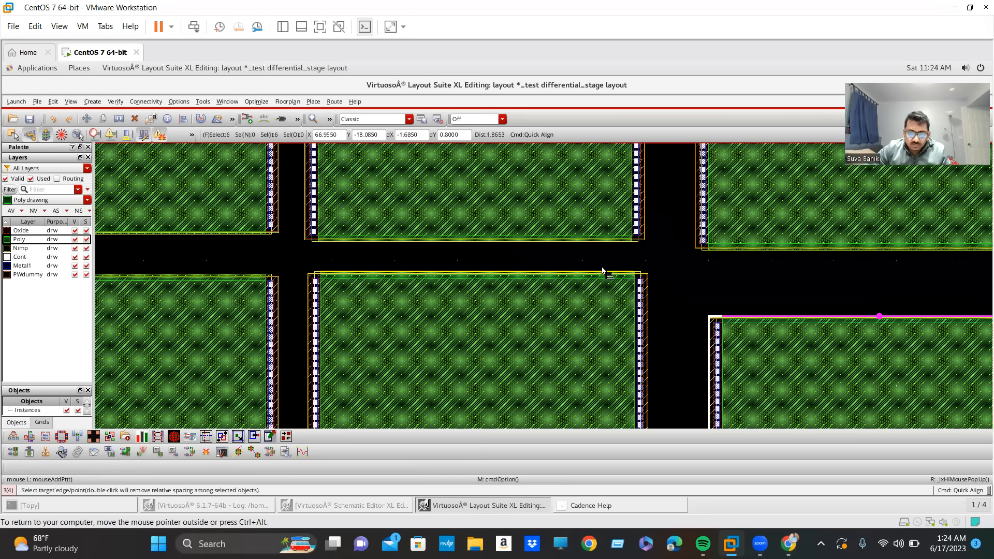
{"action": "left_click", "coordinate": [602, 269]}
{"action": "scroll", "coordinate": [601, 296], "scroll_direction": "down", "scroll_amount": 6, "text": "ctrl"}
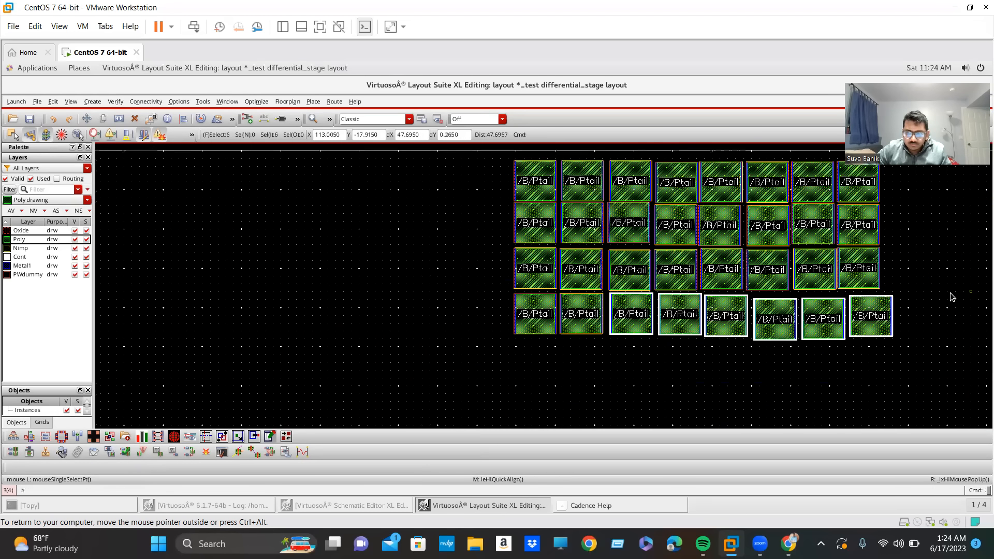
Clear the selection and move NM1.3 slightly up and left toward its left-hand neighbour in the fourth row.
{"action": "left_click", "coordinate": [807, 361]}
{"action": "scroll", "coordinate": [792, 302], "scroll_direction": "up", "scroll_amount": 1, "text": "ctrl"}
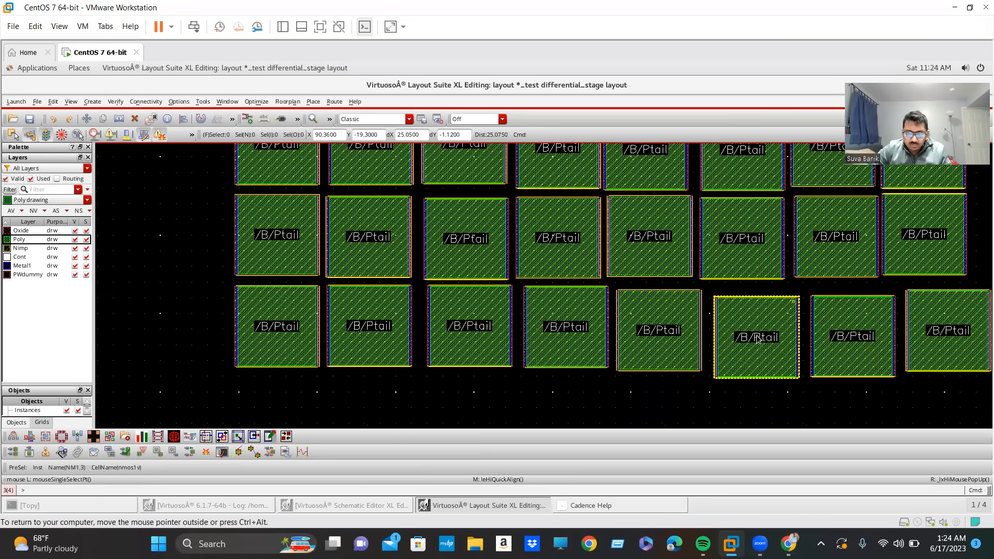
{"action": "left_click", "coordinate": [694, 380]}
{"action": "scroll", "coordinate": [693, 375], "scroll_direction": "up", "scroll_amount": 2, "text": "ctrl"}
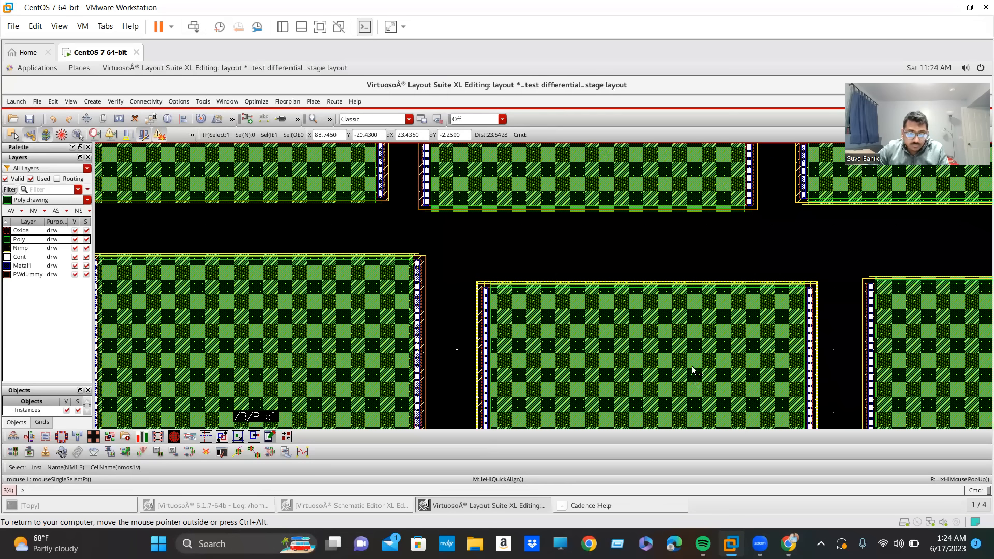
{"action": "key", "text": "m"}
{"action": "left_click", "coordinate": [687, 355]}
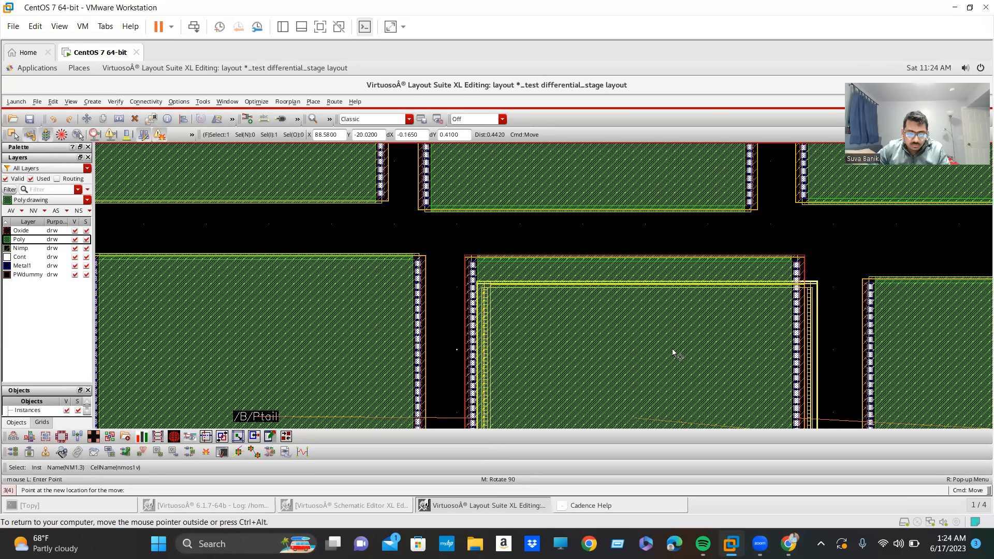
{"action": "scroll", "coordinate": [725, 355], "scroll_direction": "down", "scroll_amount": 1, "text": "ctrl"}
{"action": "left_click", "coordinate": [767, 359]}
{"action": "scroll", "coordinate": [767, 359], "scroll_direction": "down", "scroll_amount": 1, "text": "ctrl"}
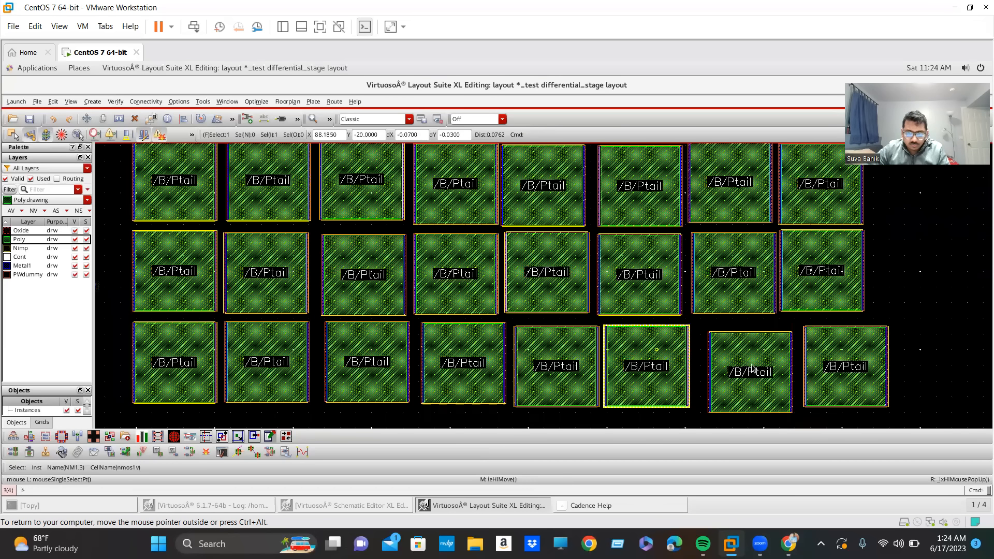
Move NM1.4 slightly up and left toward NM1.3 in the fourth row.
{"action": "left_click", "coordinate": [741, 358]}
{"action": "key", "text": "m"}
{"action": "left_click", "coordinate": [751, 366]}
{"action": "left_click", "coordinate": [757, 372]}
{"action": "left_click", "coordinate": [840, 367]}
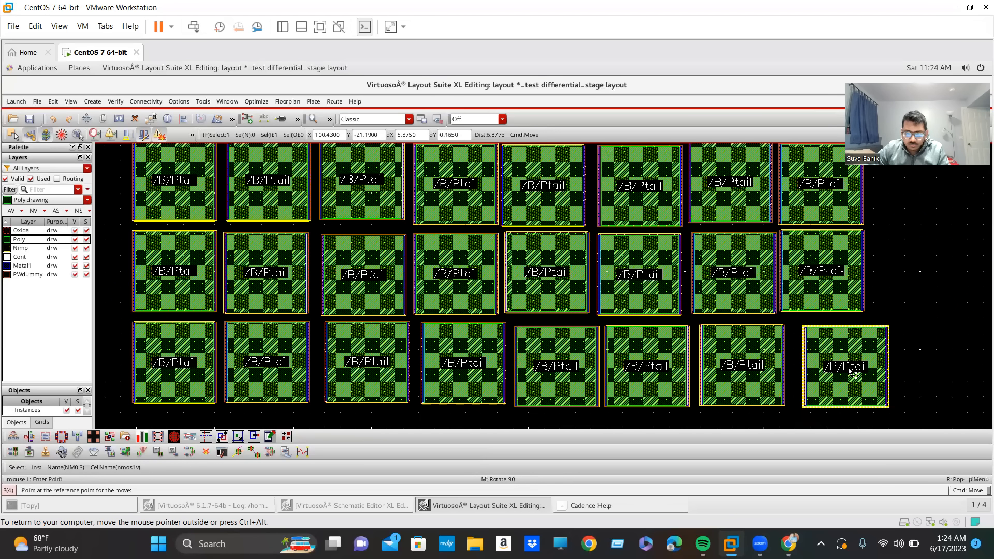
{"action": "key", "text": "Escape"}
Quick-align the right edge of NM0.3 in the fourth row with the right edge of NM1.8 above it.
{"action": "key", "text": "f"}
{"action": "key", "text": "Right"}
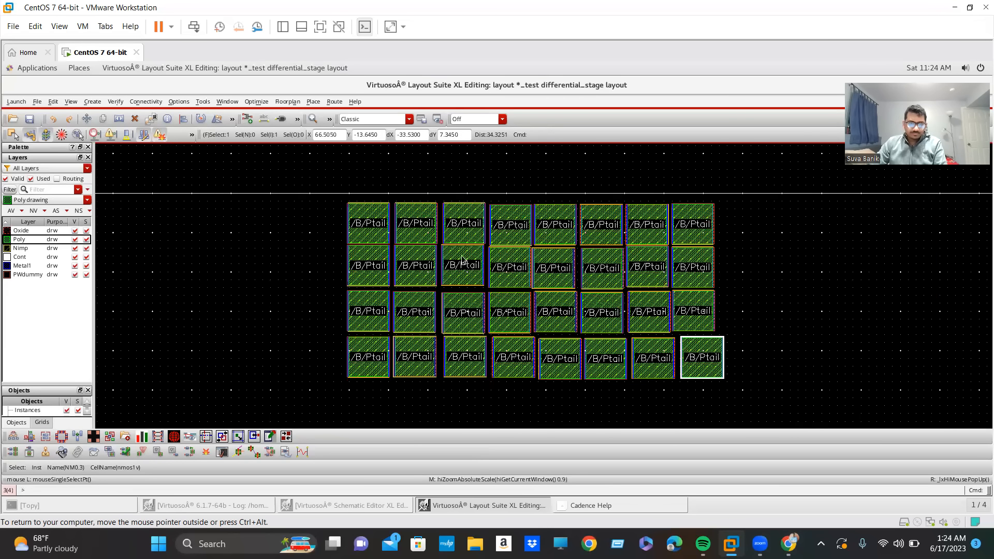
{"action": "key", "text": "z"}
{"action": "left_click", "coordinate": [312, 188]}
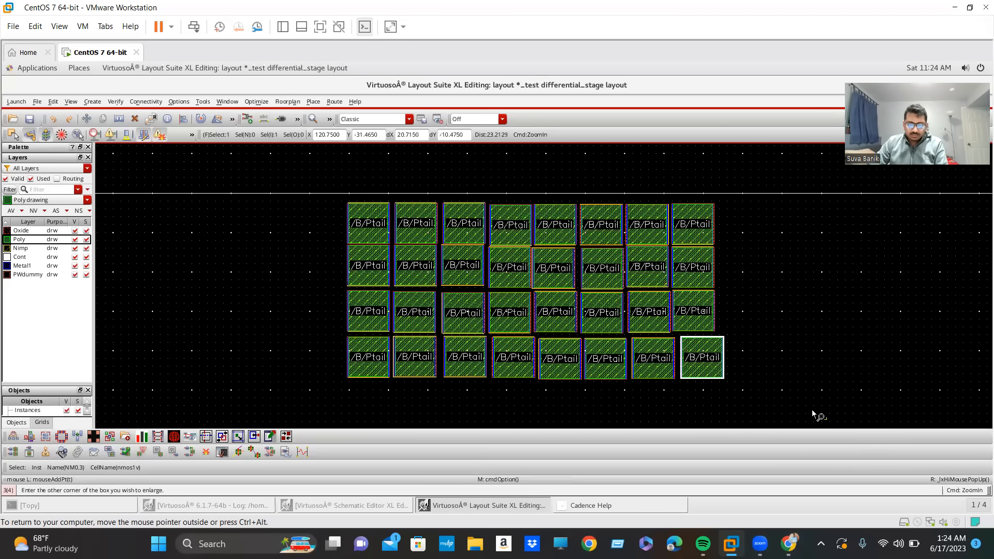
{"action": "left_click", "coordinate": [826, 415]}
{"action": "key", "text": "Escape"}
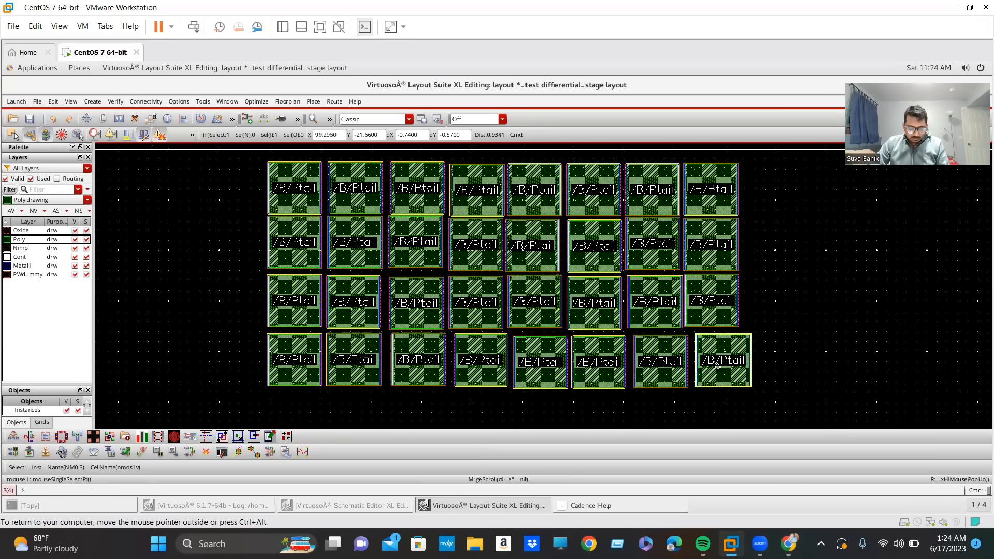
{"action": "key", "text": "a"}
{"action": "scroll", "coordinate": [740, 358], "scroll_direction": "up", "scroll_amount": 1}
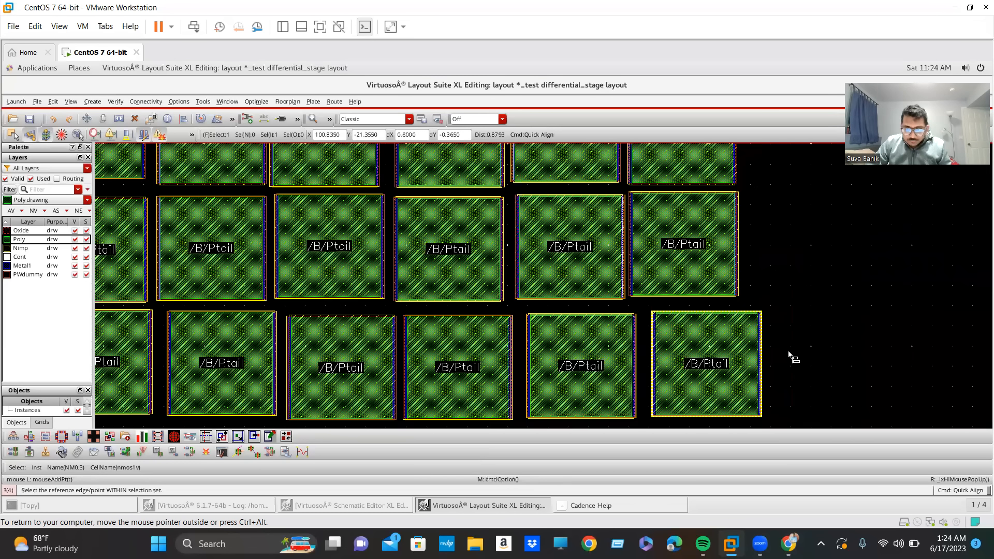
{"action": "scroll", "coordinate": [771, 242], "scroll_direction": "up", "scroll_amount": 1}
{"action": "left_click", "coordinate": [733, 179]}
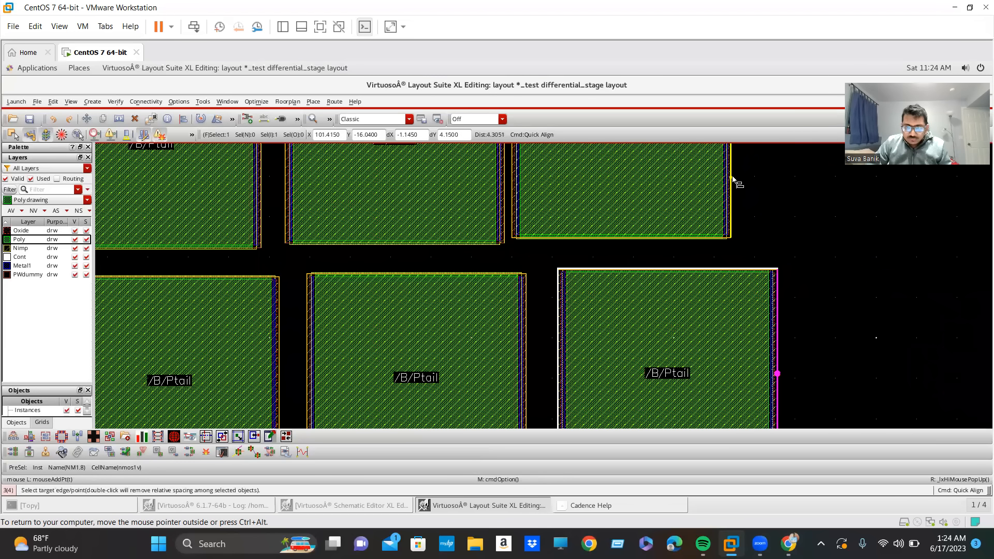
{"action": "left_click", "coordinate": [738, 180]}
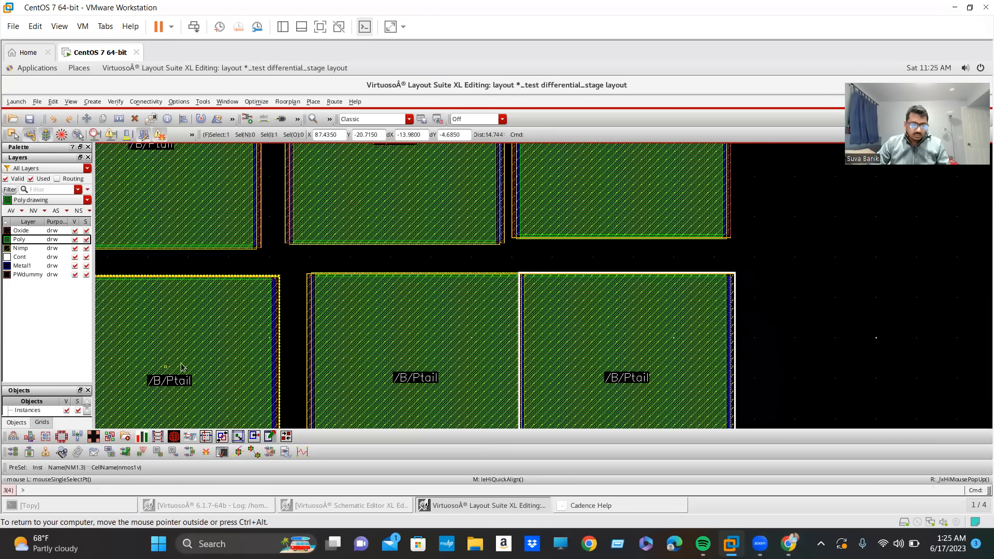
Move NM1.4 in the fourth row slightly left and up, leaving a small gap between it and NM0.3.
{"action": "left_click", "coordinate": [409, 366]}
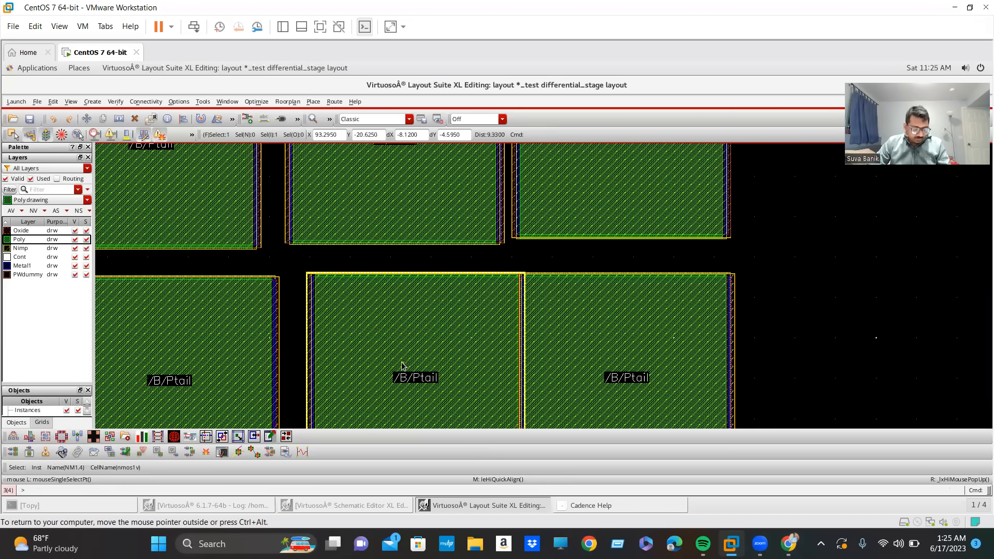
{"action": "key", "text": "m"}
{"action": "left_click", "coordinate": [402, 363]}
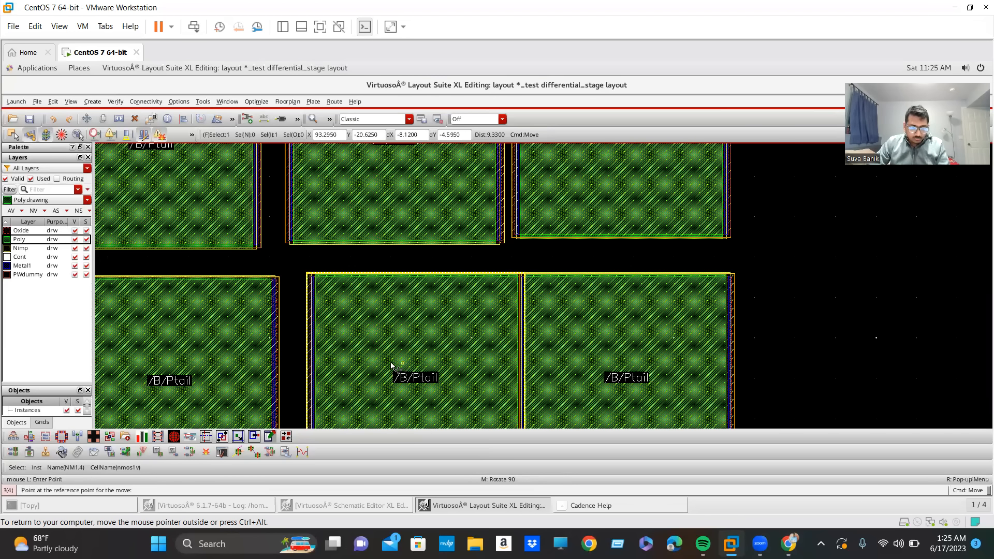
{"action": "key", "text": "Escape"}
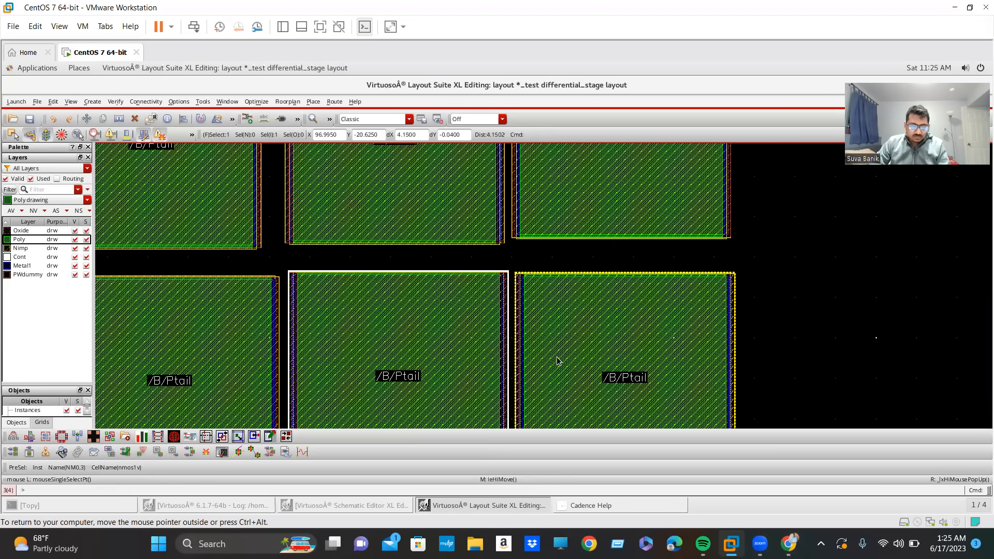
Switch to the differential_stage schematic window and clear the selection there.
{"action": "key", "text": "f"}
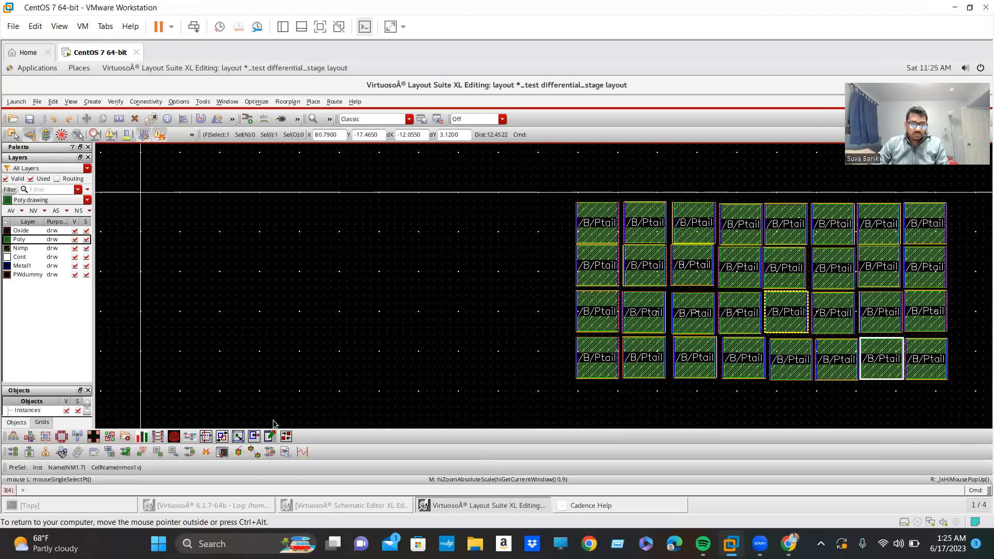
{"action": "left_click", "coordinate": [455, 507]}
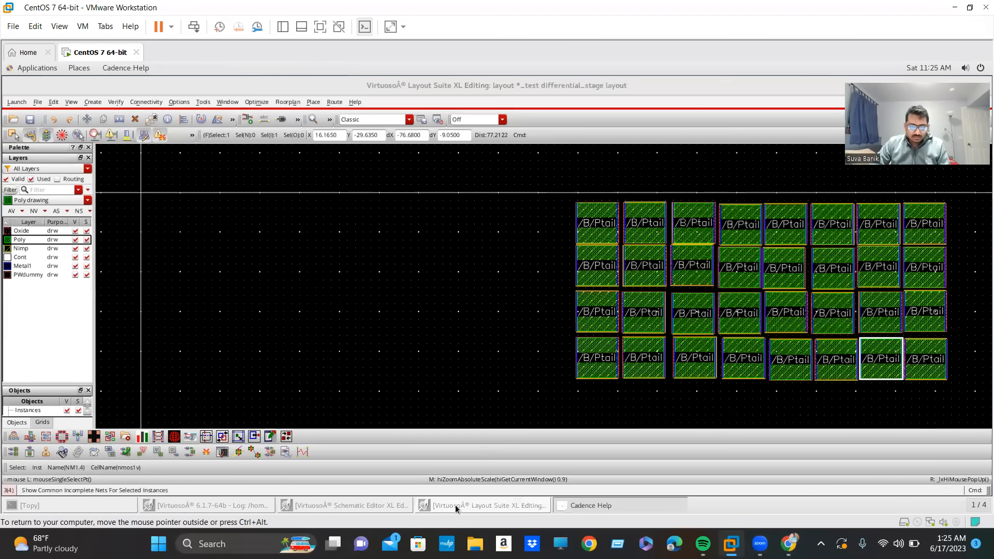
{"action": "left_click", "coordinate": [443, 505]}
{"action": "left_click", "coordinate": [368, 504]}
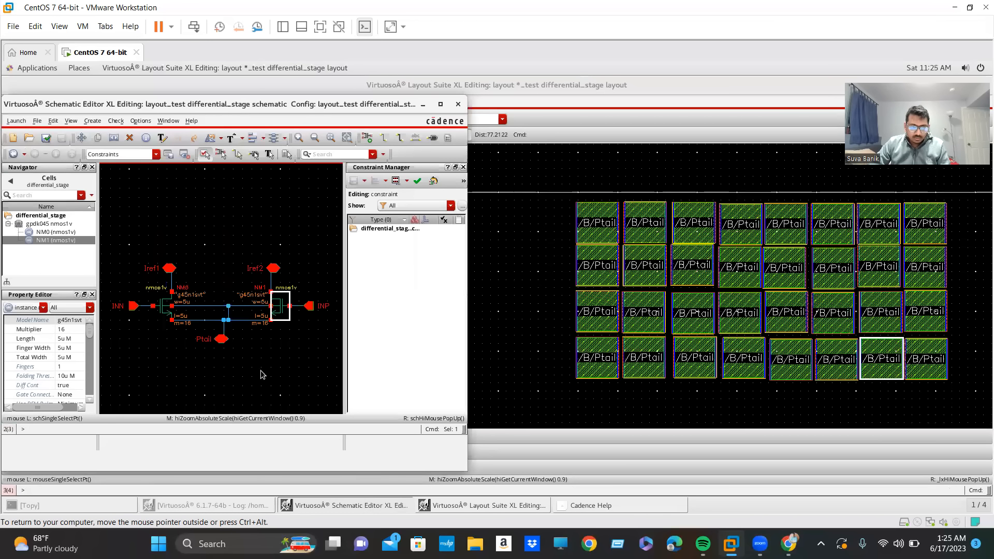
{"action": "left_click", "coordinate": [237, 379]}
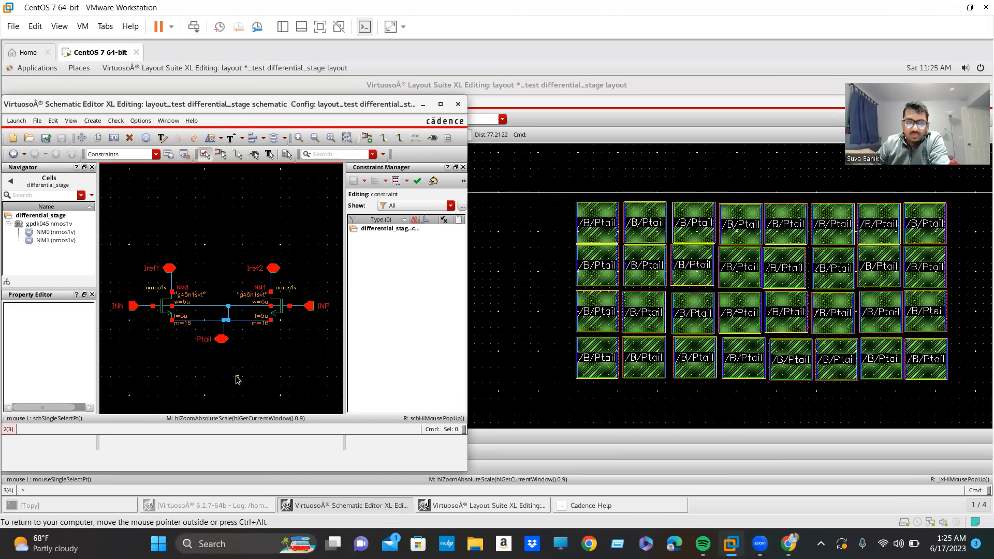
Alternately select NM0 and NM1 in the schematic to examine how their cross-highlighted devices are distributed across the four layout rows.
{"action": "left_click", "coordinate": [158, 318]}
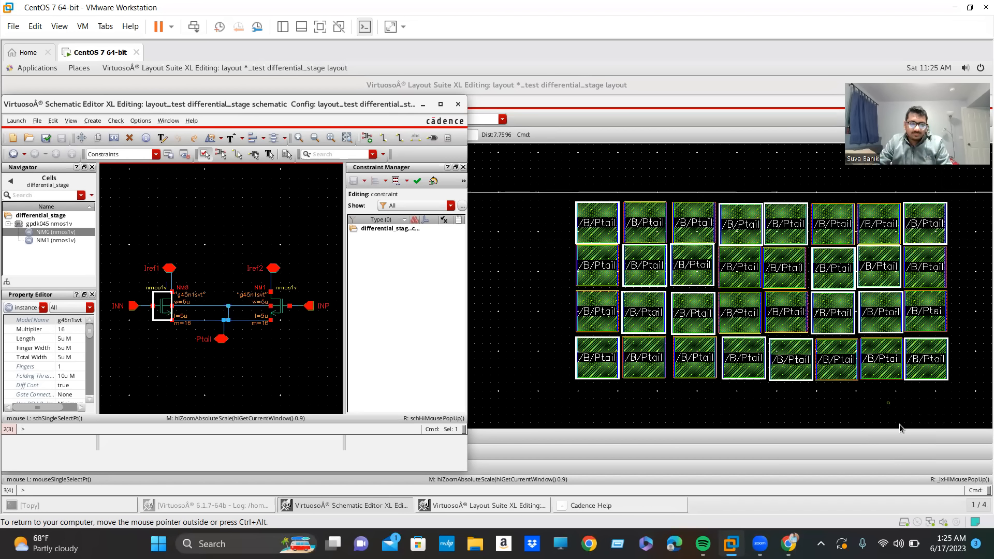
{"action": "left_click", "coordinate": [273, 313]}
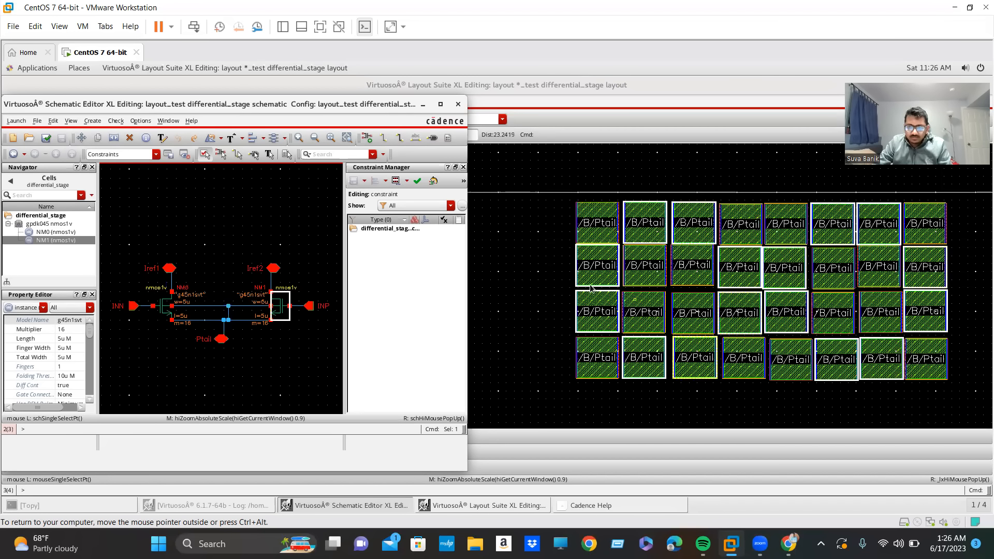
{"action": "left_click", "coordinate": [169, 313]}
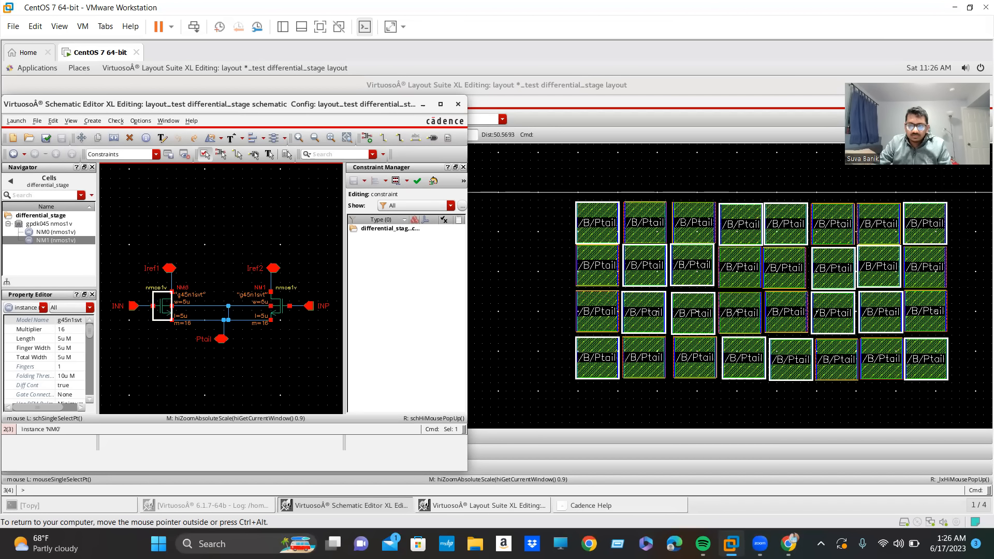
{"action": "left_click", "coordinate": [265, 314]}
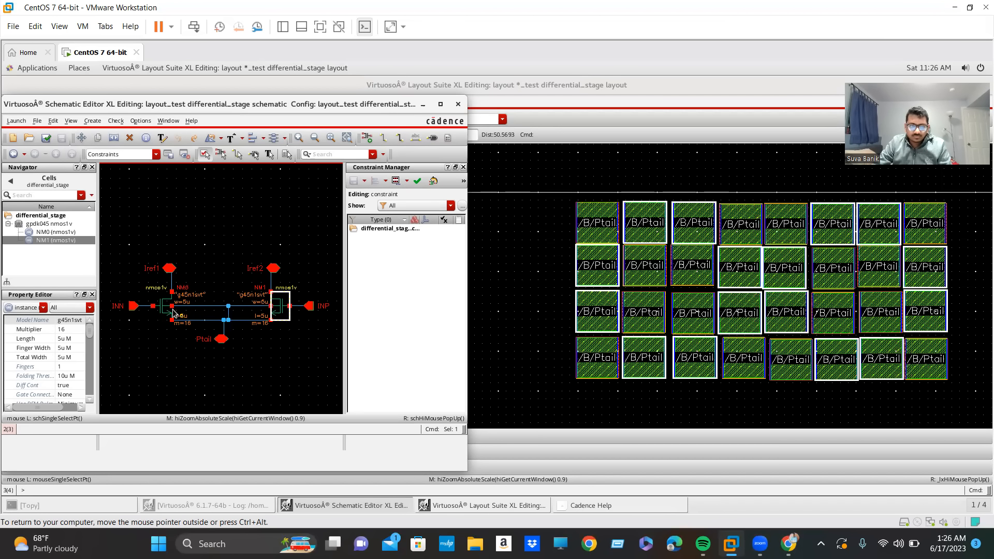
{"action": "left_click", "coordinate": [172, 314]}
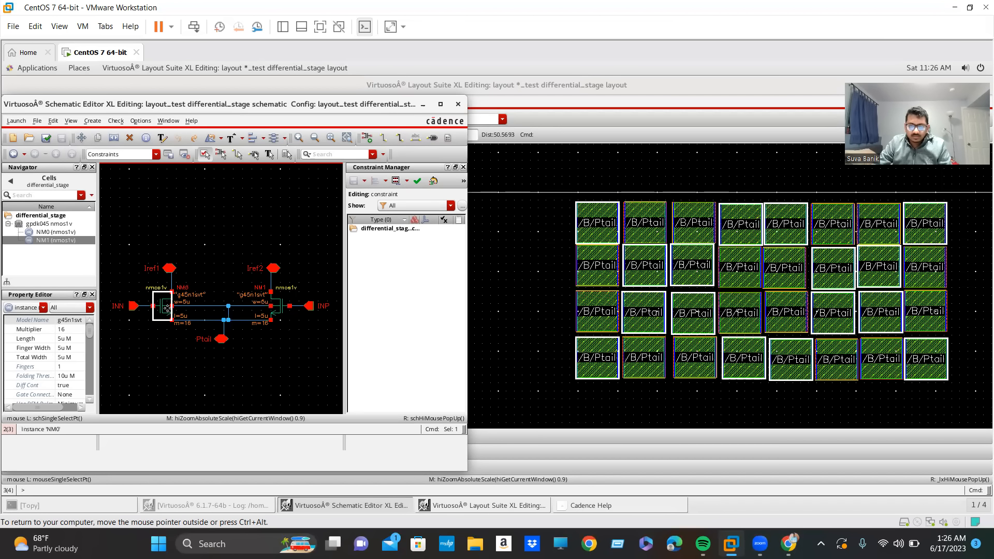
{"action": "left_click", "coordinate": [279, 309]}
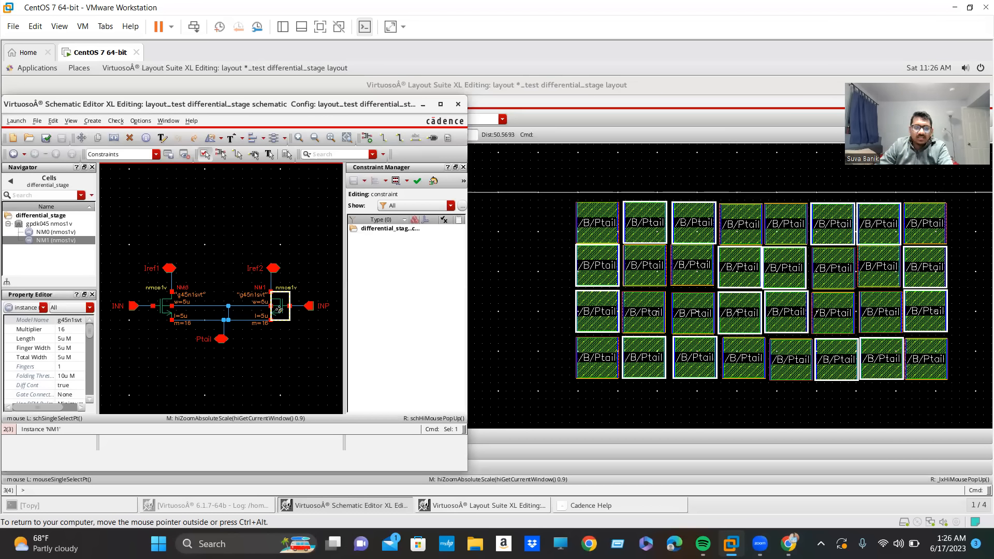
{"action": "left_click", "coordinate": [164, 310]}
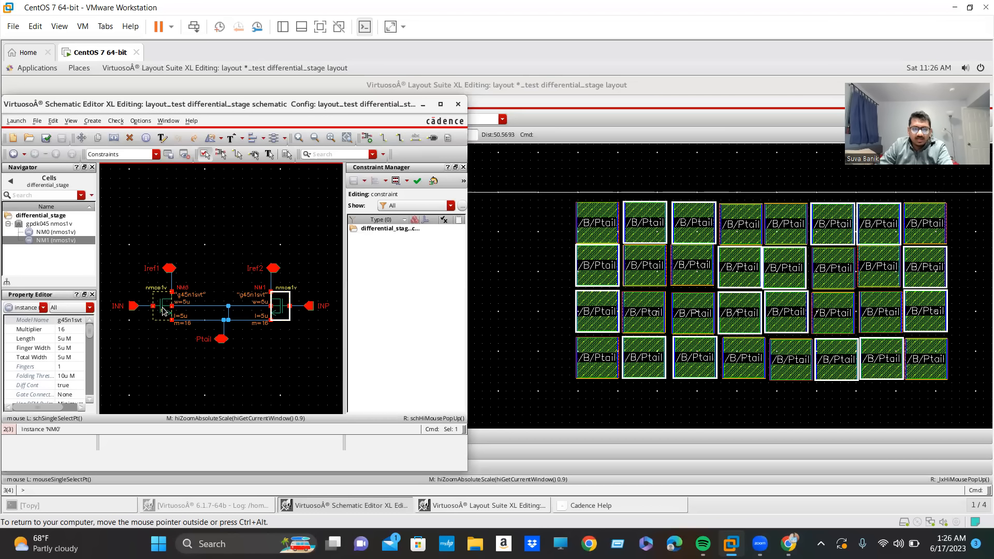
{"action": "left_click", "coordinate": [257, 310]}
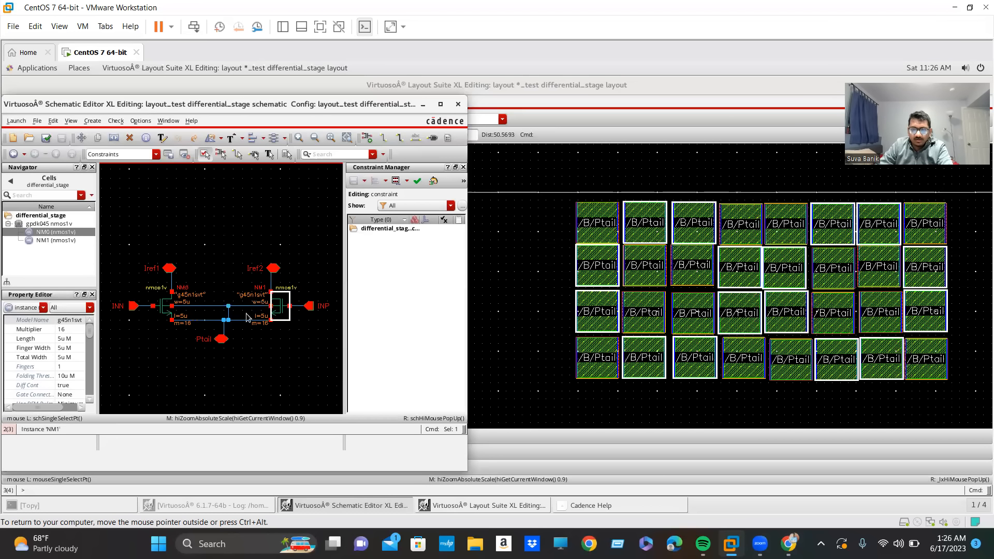
{"action": "left_click", "coordinate": [163, 310]}
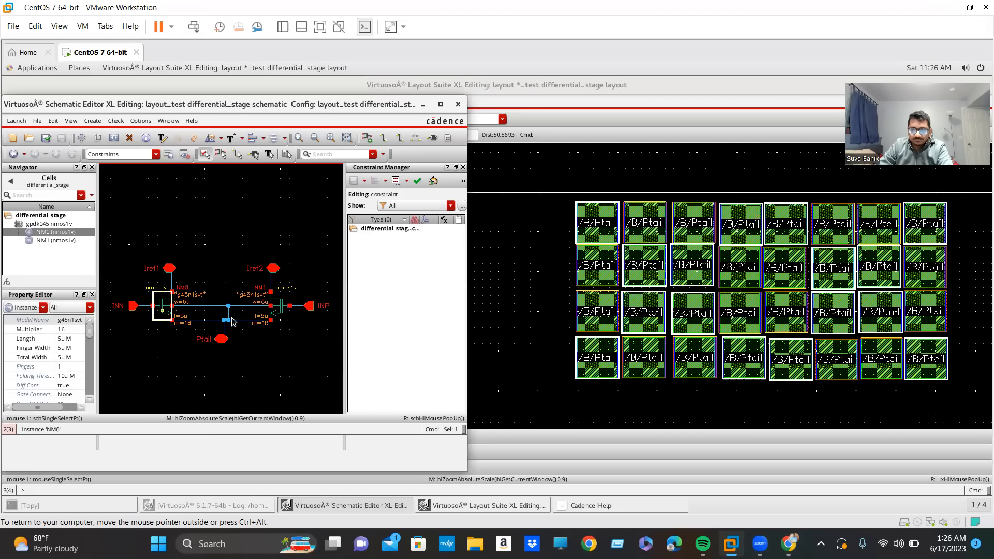
{"action": "left_click", "coordinate": [280, 314]}
{"action": "left_click", "coordinate": [164, 315]}
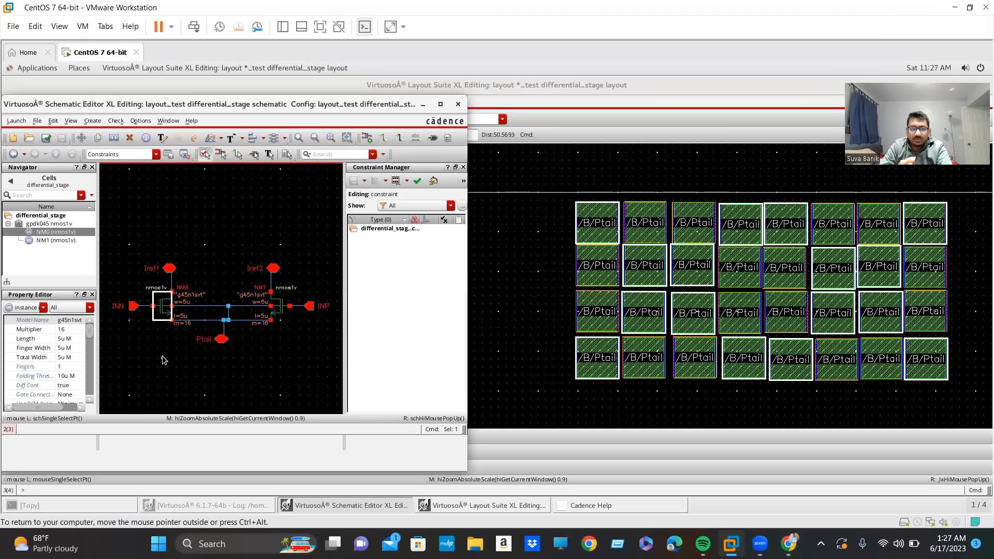
Examine the multiplier labels of NM0 and NM1 in the schematic up close.
{"action": "scroll", "coordinate": [179, 325], "scroll_direction": "up", "scroll_amount": 4, "text": "ctrl"}
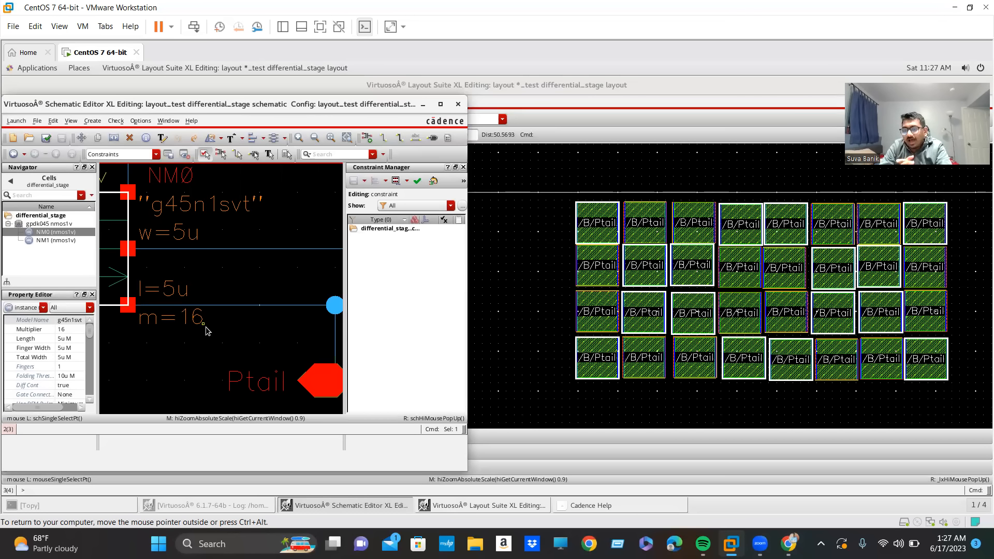
{"action": "scroll", "coordinate": [206, 330], "scroll_direction": "down", "scroll_amount": 5, "text": "ctrl"}
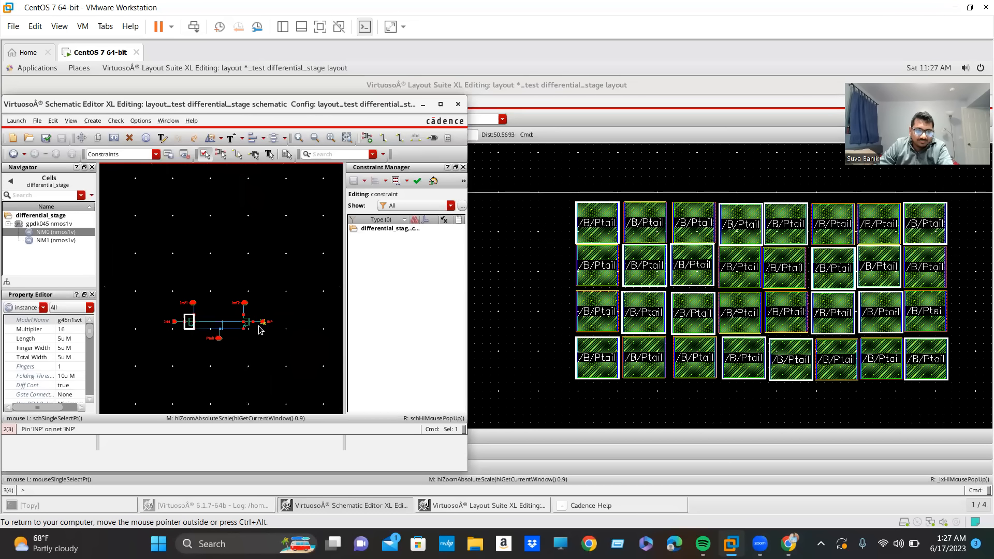
{"action": "scroll", "coordinate": [202, 333], "scroll_direction": "up", "scroll_amount": 4, "text": "ctrl"}
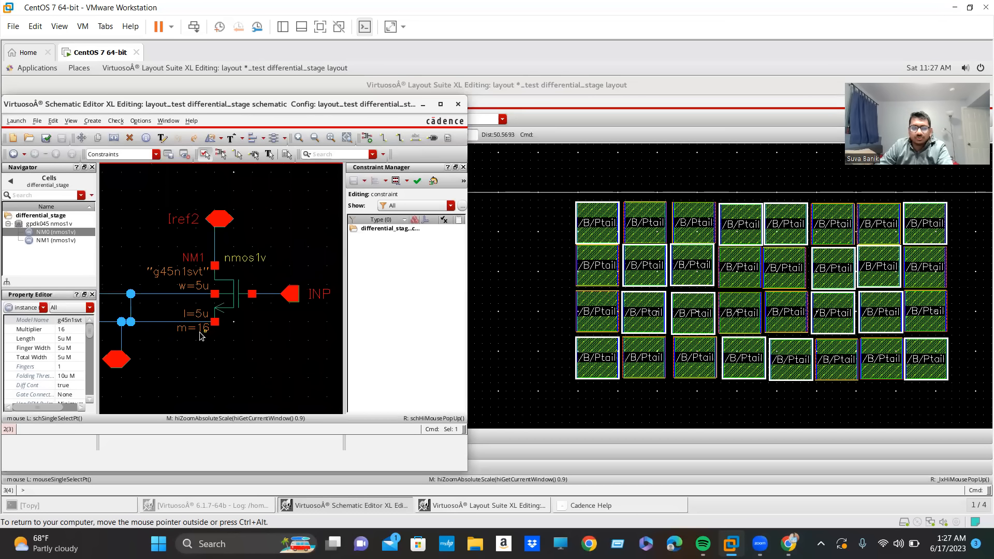